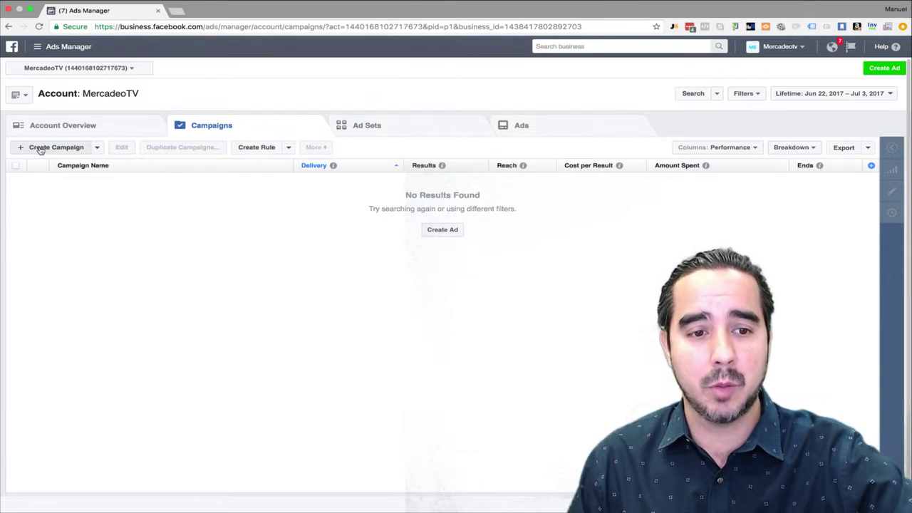
Step: Create a new campaign and start over from an empty objective selection instead of resuming the unfinished draft
{"action": "scroll", "coordinate": [122, 50], "scroll_direction": "up", "scroll_amount": 5}
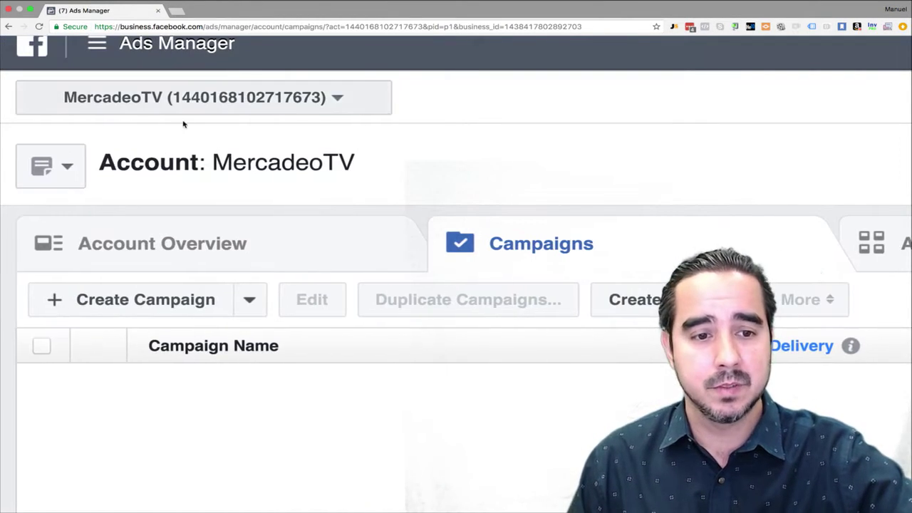
{"action": "left_click", "coordinate": [107, 298]}
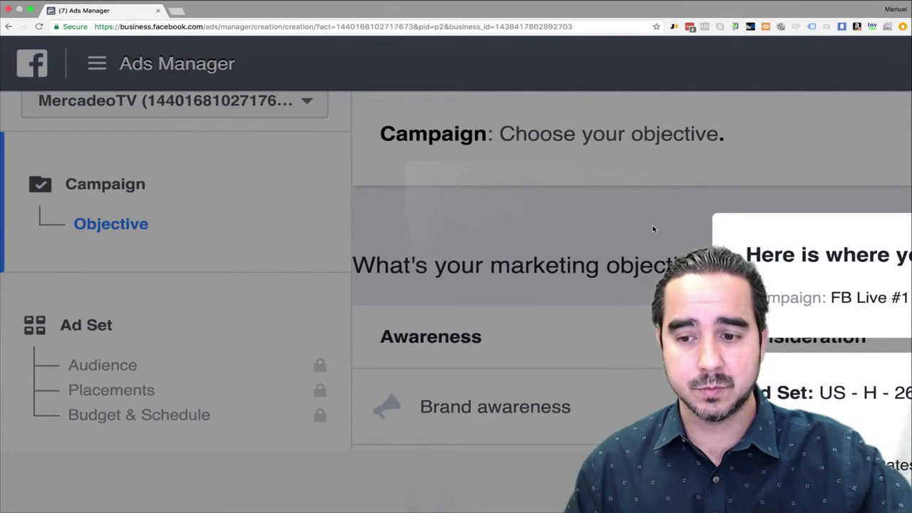
{"action": "scroll", "coordinate": [653, 229], "scroll_direction": "right", "scroll_amount": 3}
{"action": "scroll", "coordinate": [652, 229], "scroll_direction": "right", "scroll_amount": 5}
{"action": "scroll", "coordinate": [650, 230], "scroll_direction": "down", "scroll_amount": 8}
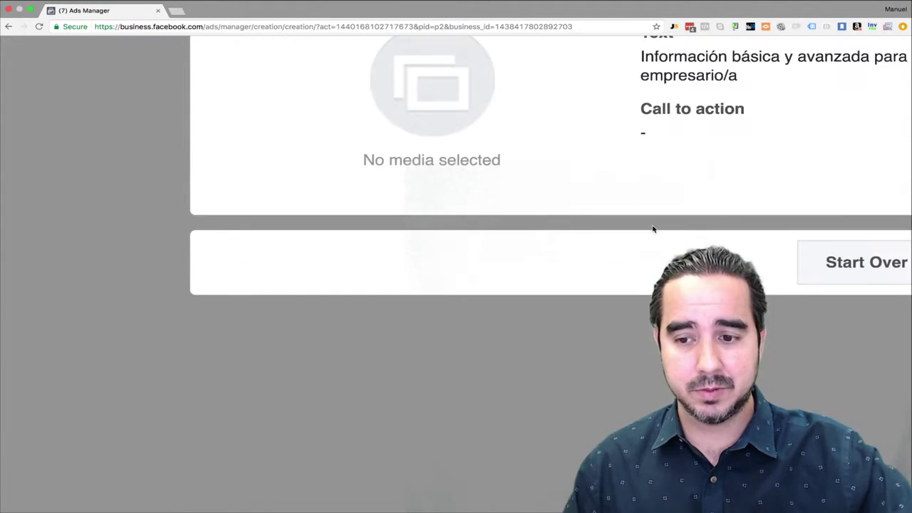
{"action": "scroll", "coordinate": [712, 236], "scroll_direction": "right", "scroll_amount": 2}
{"action": "left_click", "coordinate": [740, 242]}
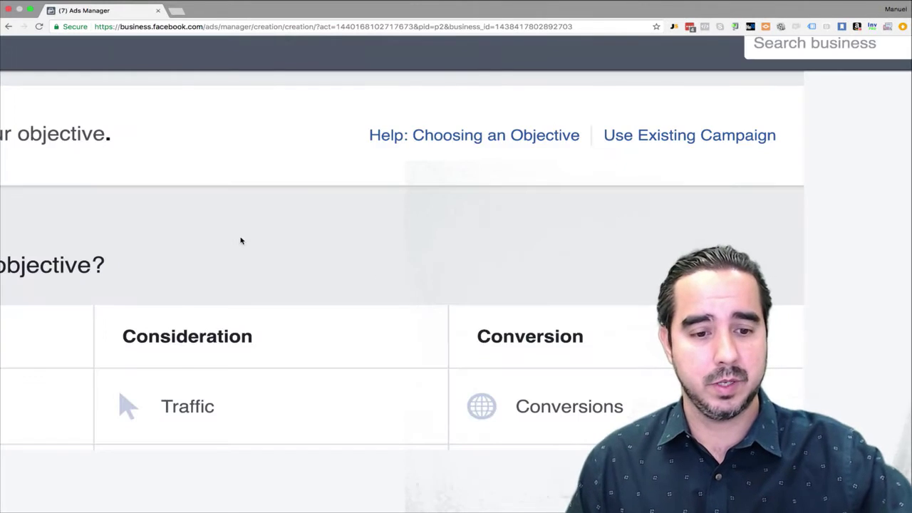
{"action": "scroll", "coordinate": [241, 241], "scroll_direction": "left", "scroll_amount": 10}
{"action": "scroll", "coordinate": [240, 242], "scroll_direction": "up", "scroll_amount": 1}
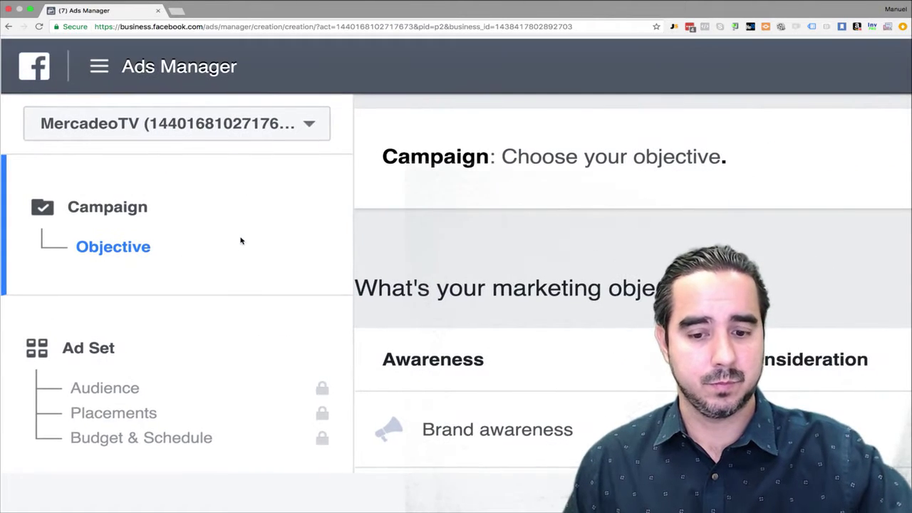
{"action": "key", "text": "super+minus"}
{"action": "key", "text": "super+minus"}
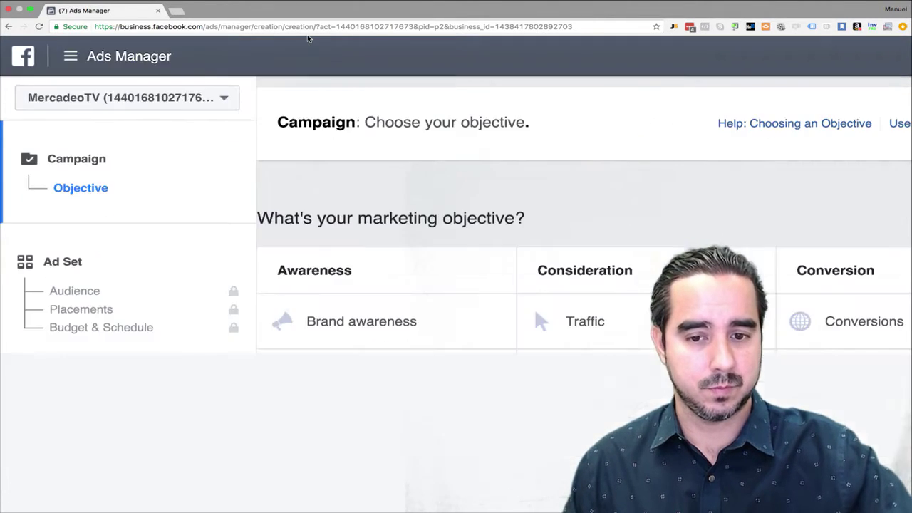
{"action": "key", "text": "super+minus"}
{"action": "scroll", "coordinate": [480, 293], "scroll_direction": "down", "scroll_amount": 3}
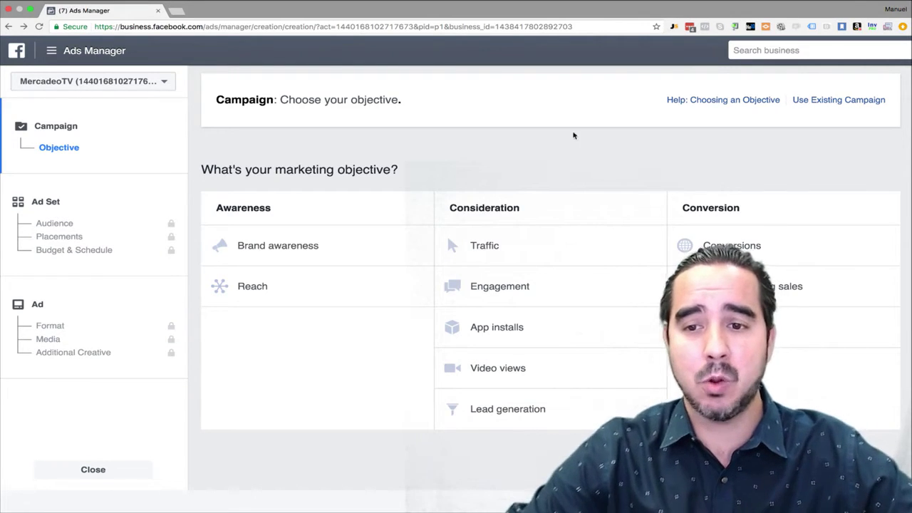
Step: Open facebook.com in a new browser tab and go to the account's language settings
{"action": "left_click", "coordinate": [174, 12]}
{"action": "type", "text": "facebook.com"}
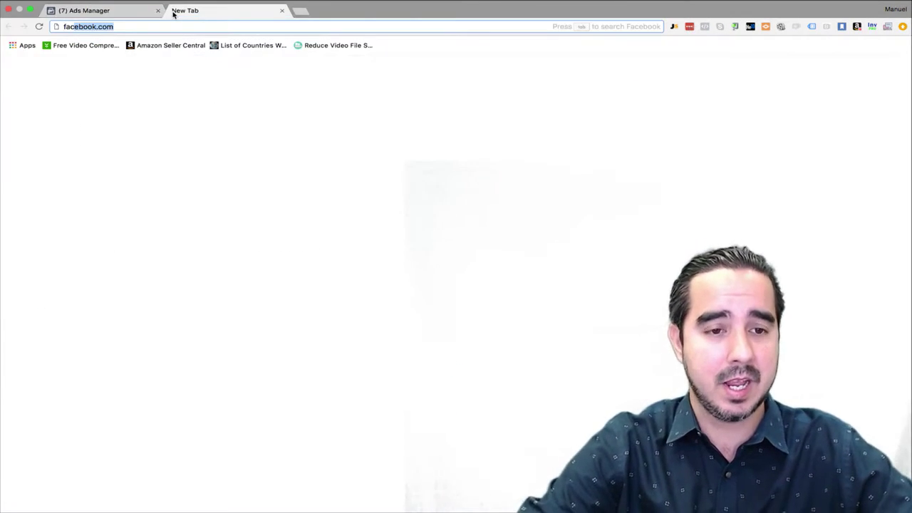
{"action": "key", "text": "Return"}
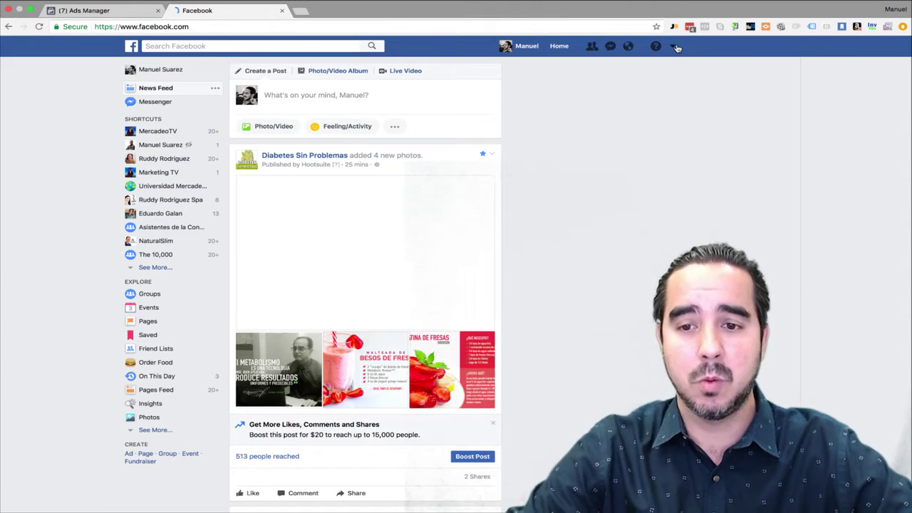
{"action": "left_click", "coordinate": [675, 46]}
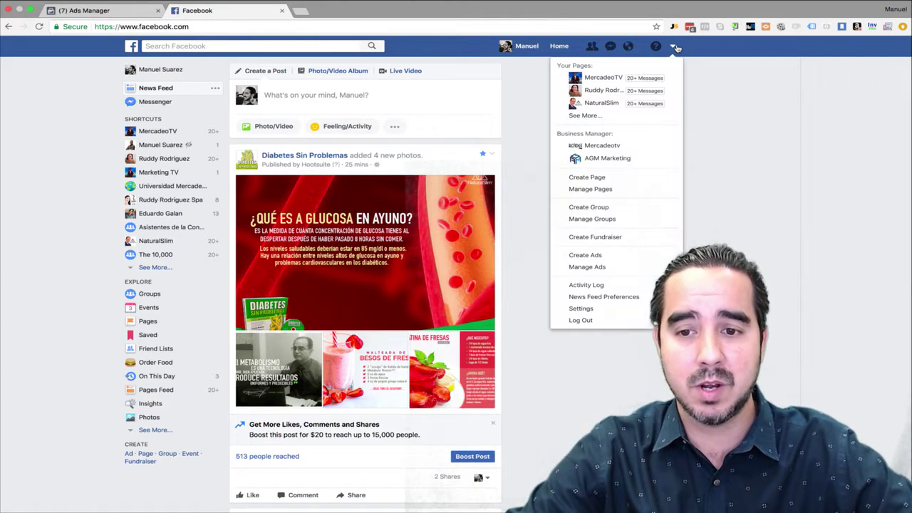
{"action": "left_click", "coordinate": [586, 310]}
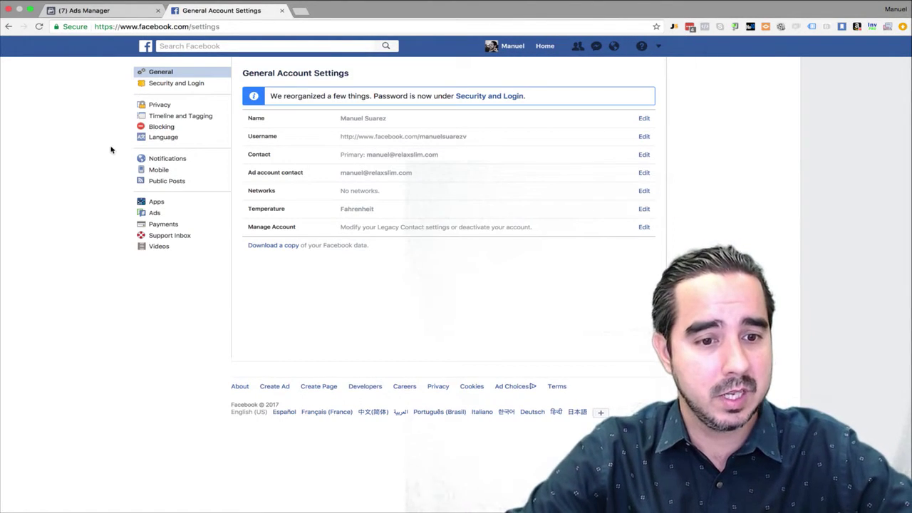
{"action": "left_click", "coordinate": [155, 138]}
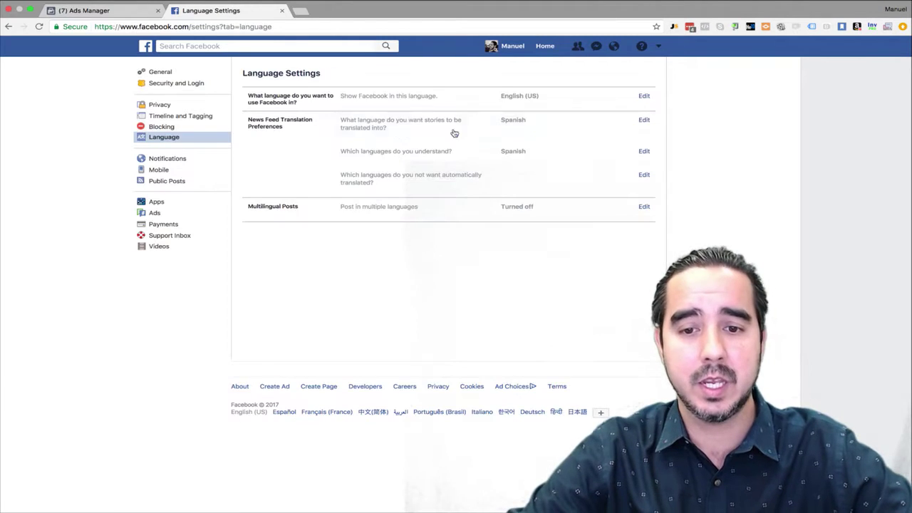
Step: Set the Facebook display language to Español, save the change, and reload the campaign creation page in that language
{"action": "left_click", "coordinate": [644, 95]}
{"action": "left_click", "coordinate": [394, 112]}
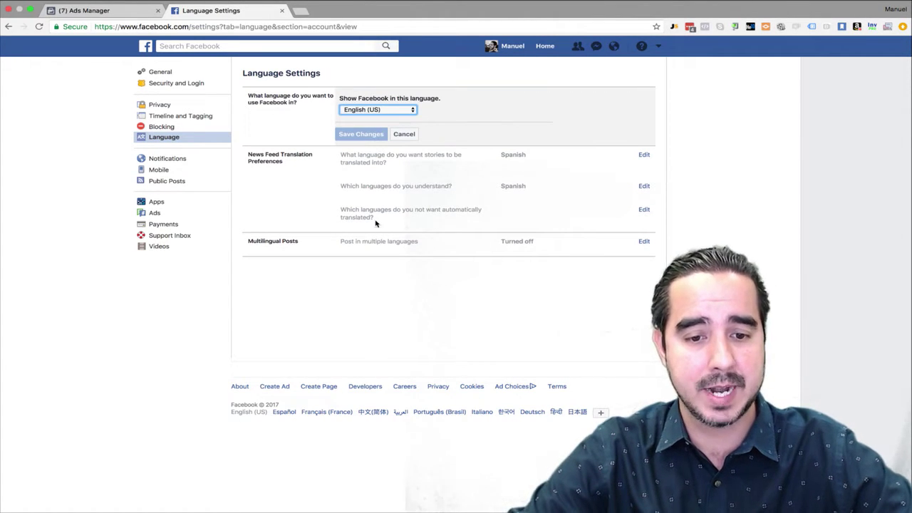
{"action": "key", "text": "Down"}
{"action": "left_click", "coordinate": [360, 134]}
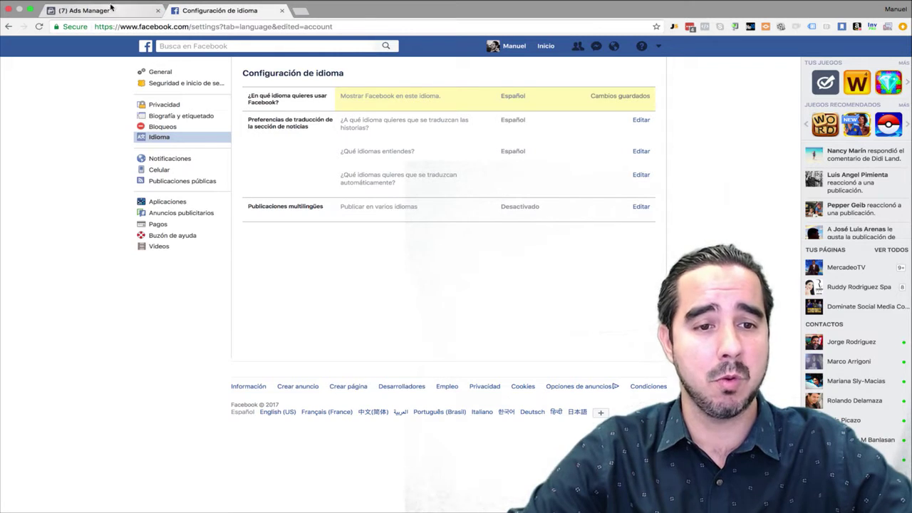
{"action": "left_click", "coordinate": [281, 10]}
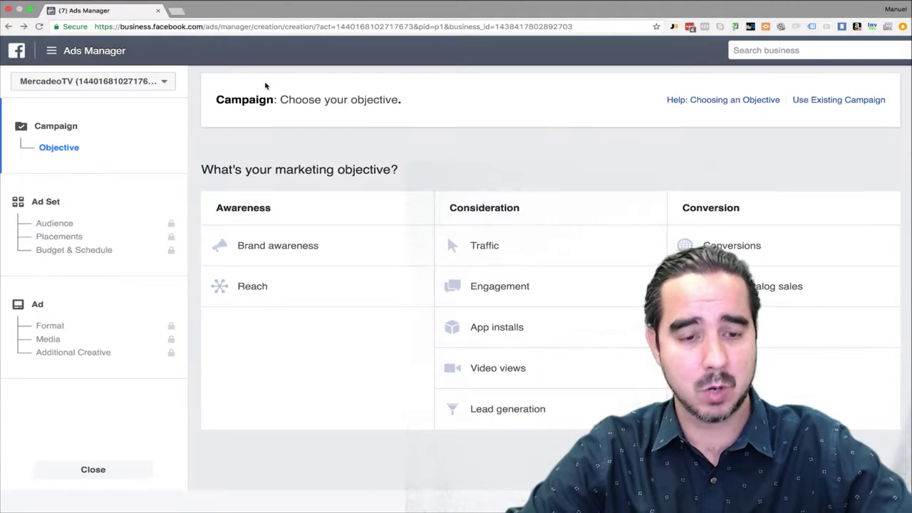
{"action": "key", "text": "super+r"}
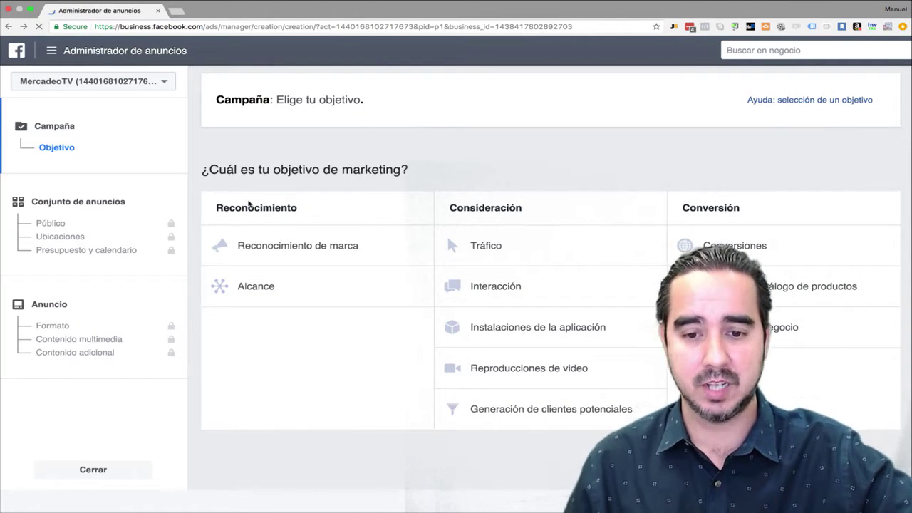
Step: Read the description of the Reconocimiento de marca objective in the list of marketing objectives
{"action": "scroll", "coordinate": [317, 206], "scroll_direction": "down", "scroll_amount": 1}
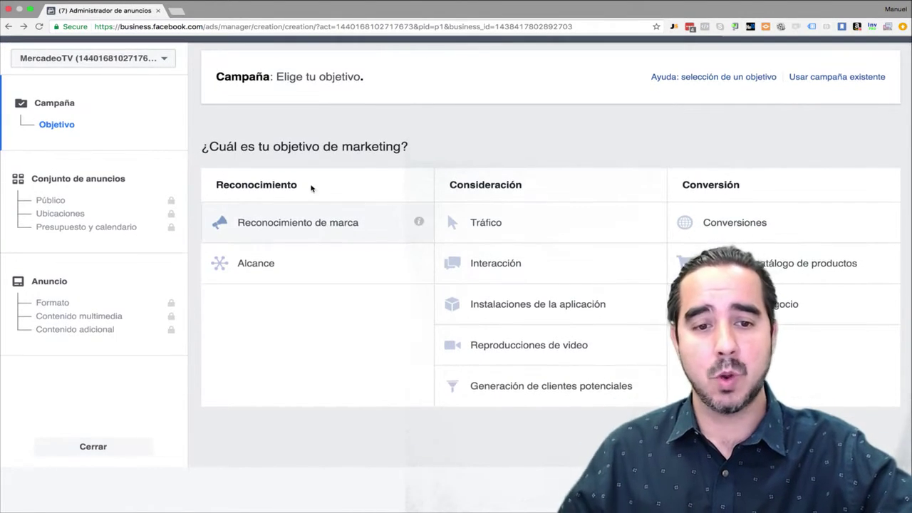
{"action": "scroll", "coordinate": [391, 150], "scroll_direction": "down", "scroll_amount": 3}
{"action": "scroll", "coordinate": [391, 149], "scroll_direction": "up", "scroll_amount": 5}
{"action": "scroll", "coordinate": [384, 199], "scroll_direction": "right", "scroll_amount": 1}
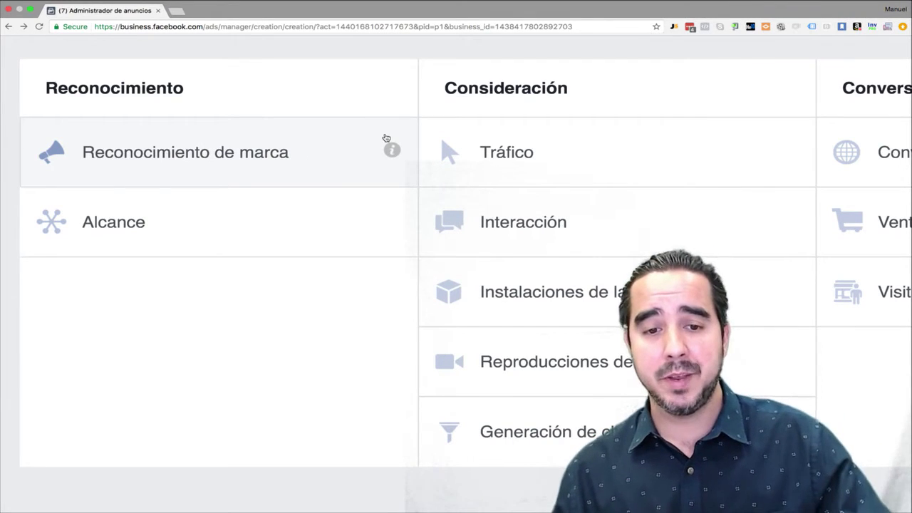
{"action": "mouse_move", "coordinate": [391, 150]}
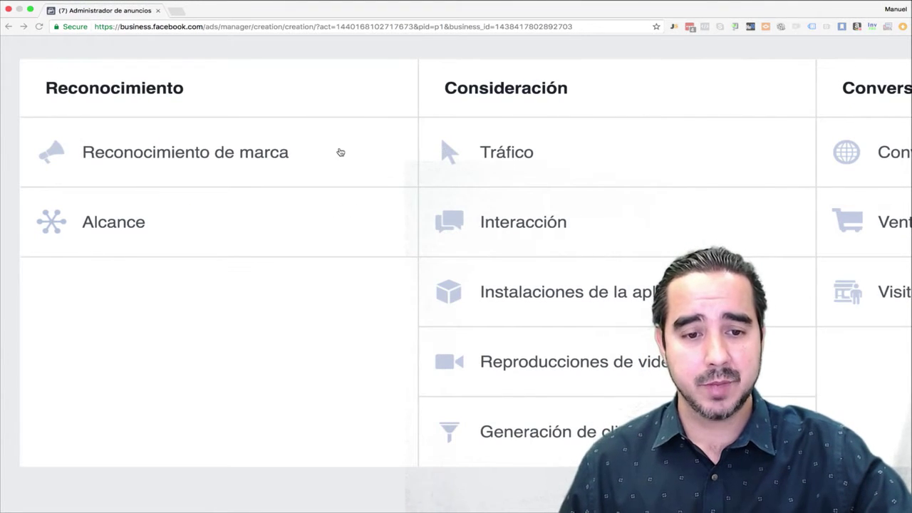
{"action": "scroll", "coordinate": [392, 154], "scroll_direction": "up", "scroll_amount": 5}
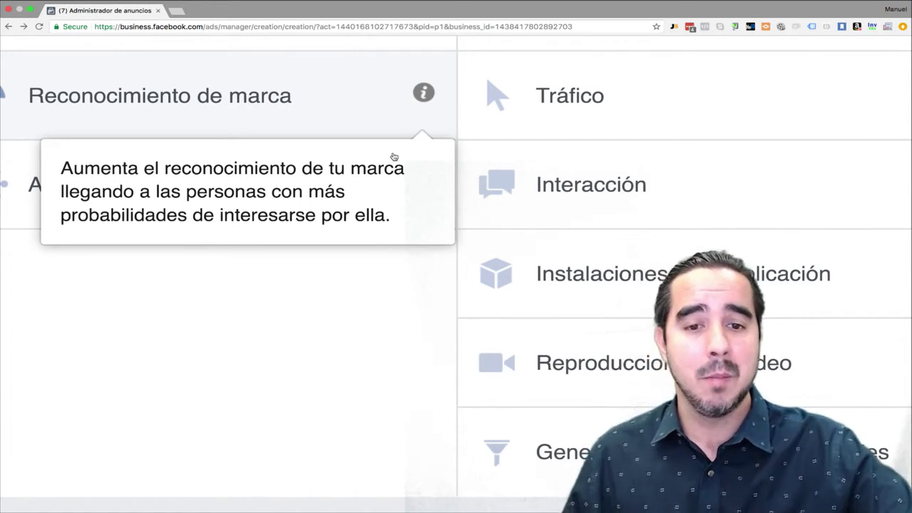
Step: Select the Reconocimiento de marca objective and read the help on naming its campaign
{"action": "scroll", "coordinate": [344, 150], "scroll_direction": "down", "scroll_amount": 3}
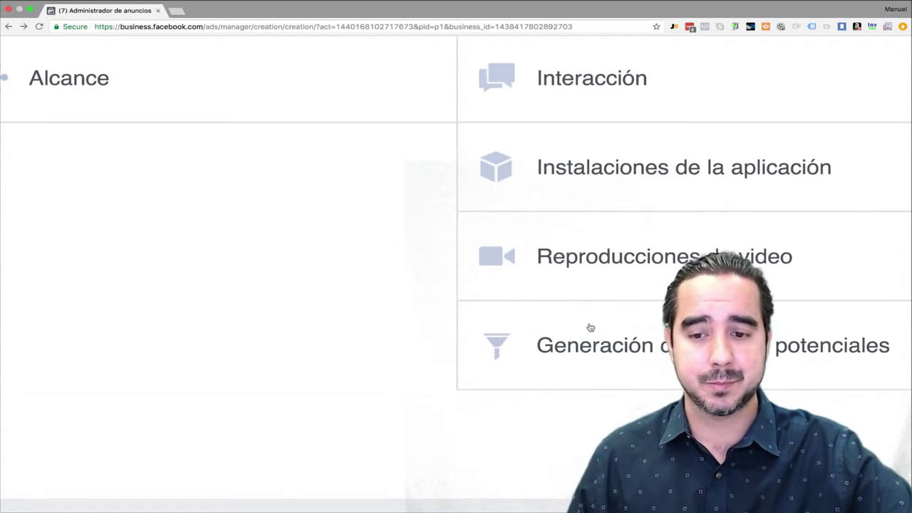
{"action": "scroll", "coordinate": [590, 327], "scroll_direction": "down", "scroll_amount": 6}
{"action": "scroll", "coordinate": [590, 325], "scroll_direction": "down", "scroll_amount": 2}
{"action": "scroll", "coordinate": [589, 325], "scroll_direction": "right", "scroll_amount": 2}
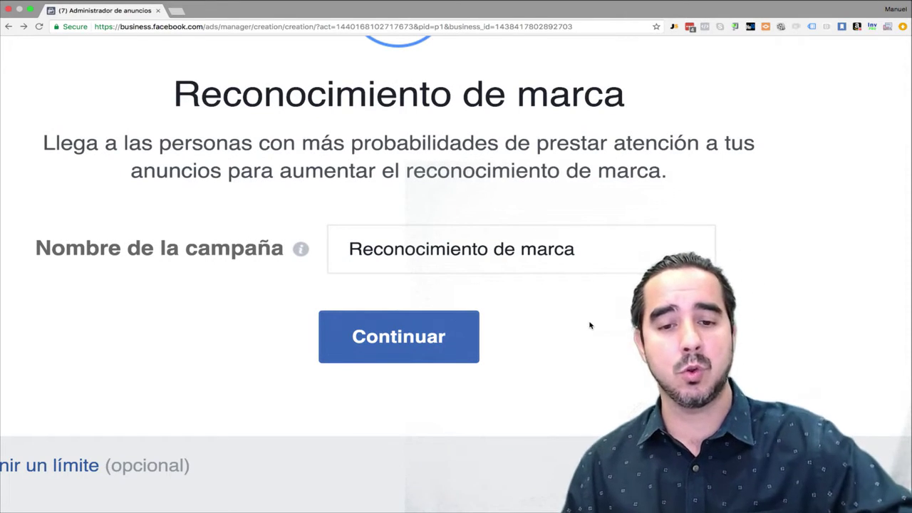
{"action": "mouse_move", "coordinate": [300, 247]}
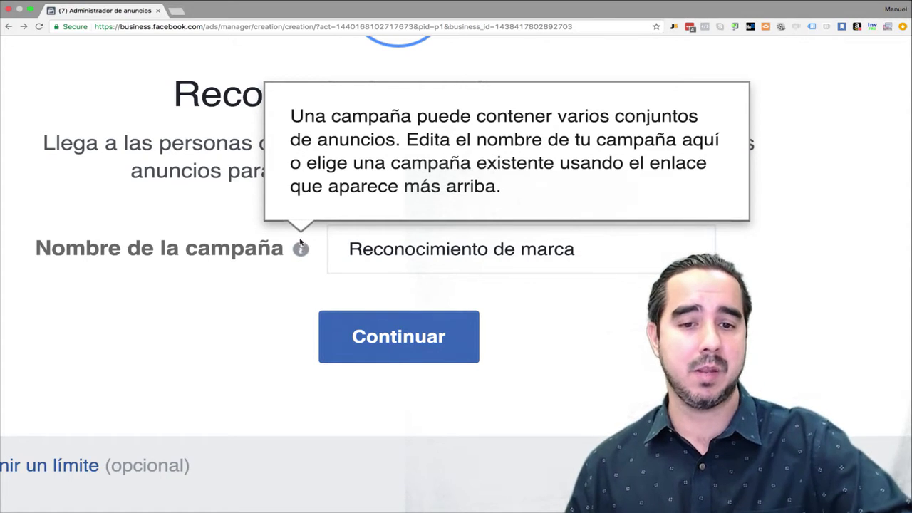
{"action": "scroll", "coordinate": [315, 277], "scroll_direction": "up", "scroll_amount": 4}
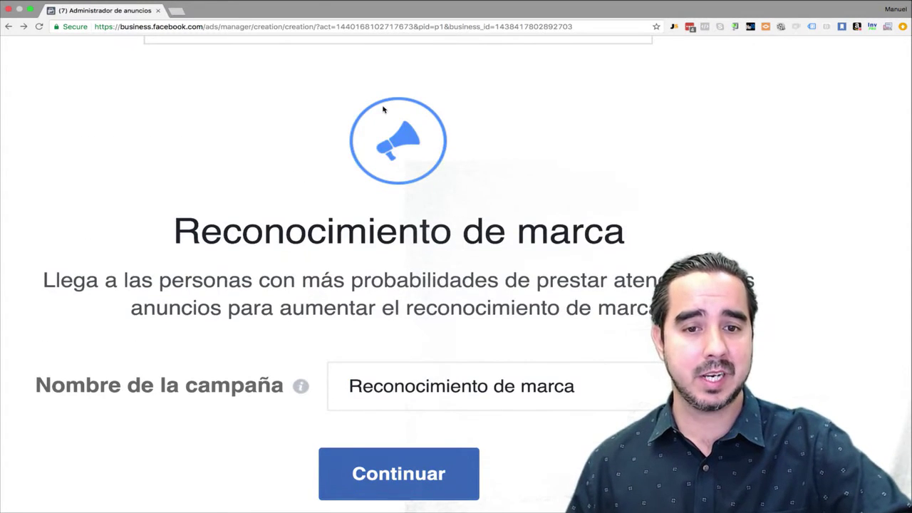
{"action": "scroll", "coordinate": [382, 112], "scroll_direction": "up", "scroll_amount": 10}
{"action": "scroll", "coordinate": [327, 247], "scroll_direction": "down", "scroll_amount": 3}
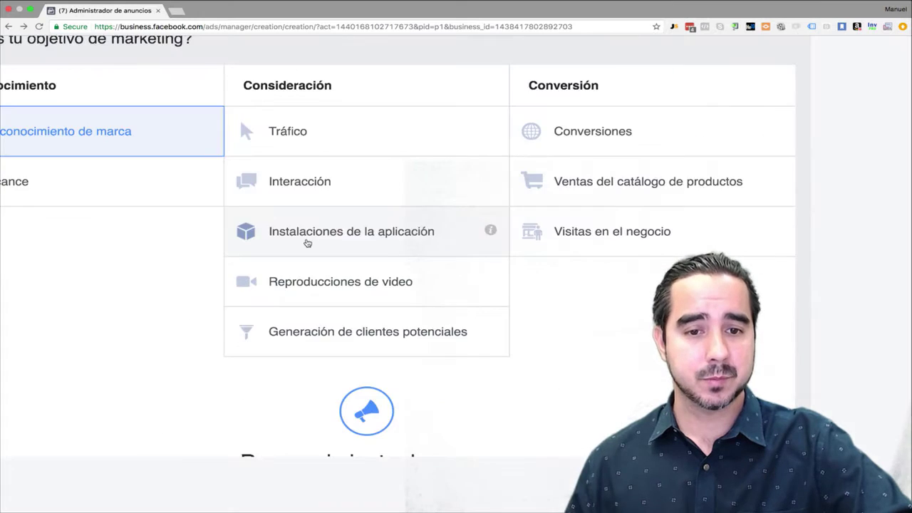
{"action": "scroll", "coordinate": [250, 178], "scroll_direction": "up", "scroll_amount": 5}
{"action": "scroll", "coordinate": [250, 179], "scroll_direction": "left", "scroll_amount": 8}
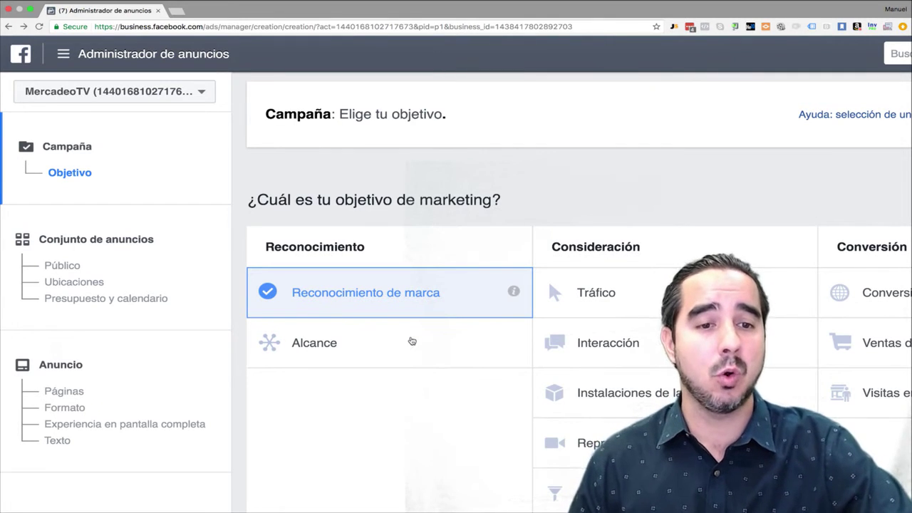
Step: Append MercadeoTV to the campaign name of the Reconocimiento de marca objective
{"action": "scroll", "coordinate": [449, 361], "scroll_direction": "down", "scroll_amount": 6}
{"action": "scroll", "coordinate": [449, 361], "scroll_direction": "down", "scroll_amount": 3}
{"action": "scroll", "coordinate": [449, 361], "scroll_direction": "right", "scroll_amount": 4}
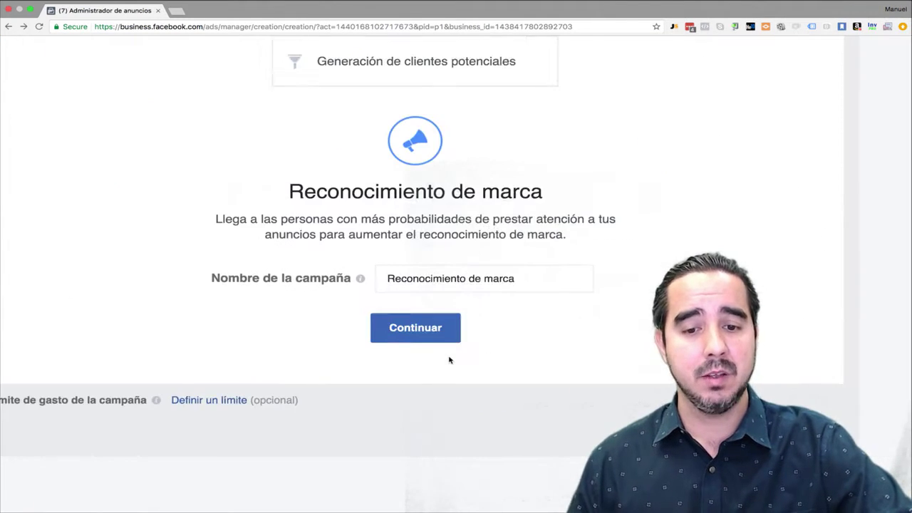
{"action": "scroll", "coordinate": [438, 204], "scroll_direction": "up", "scroll_amount": 1}
{"action": "left_click", "coordinate": [487, 165]}
{"action": "type", "text": "Mercadoew"}
{"action": "key", "text": "BackSpace"}
{"action": "key", "text": "BackSpace"}
{"action": "key", "text": "BackSpace"}
{"action": "type", "text": "eoTV"}
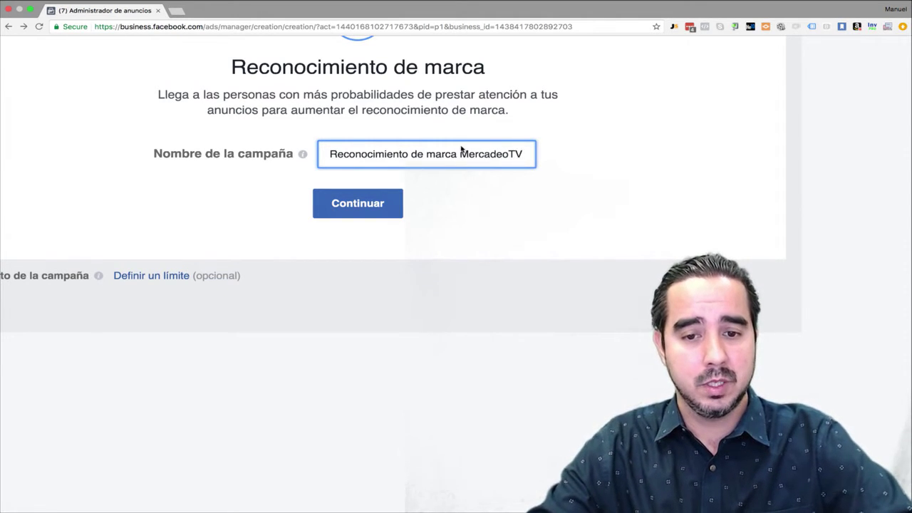
Step: Replace the words Reconocimiento de marca in the campaign name with Branding, keeping MercadeoTV after it
{"action": "left_click_drag", "start_coordinate": [454, 160], "coordinate": [324, 157]}
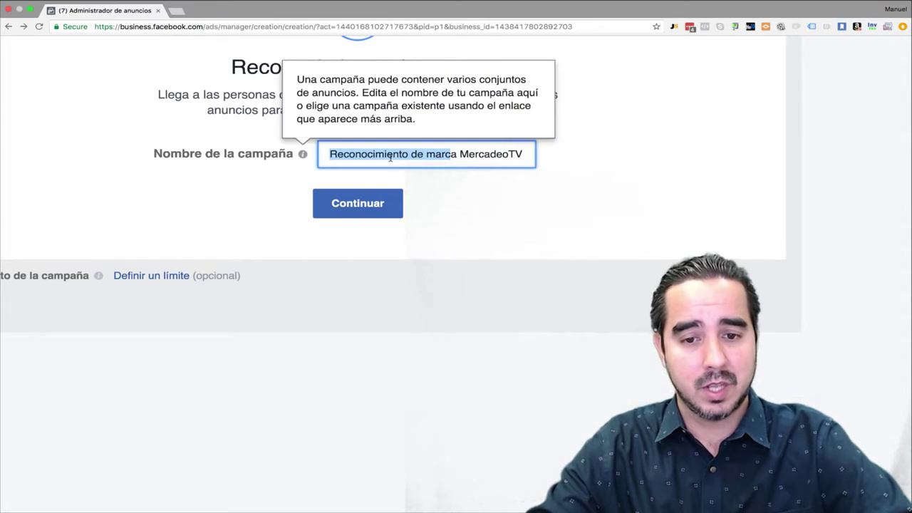
{"action": "key", "text": "BackSpace"}
{"action": "key", "text": "Delete"}
{"action": "key", "text": "Delete"}
{"action": "type", "text": "Branding |"}
{"action": "key", "text": "BackSpace"}
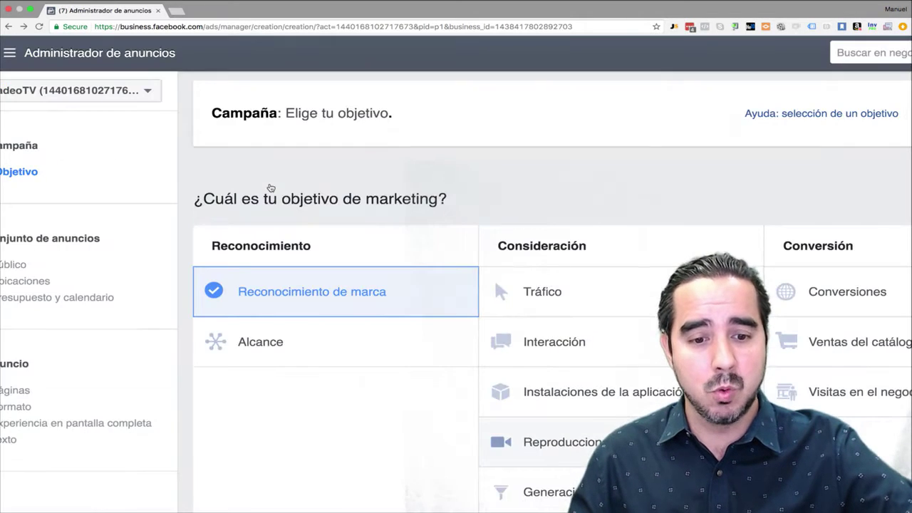
Step: Select the Alcance objective and clear its default campaign name
{"action": "left_click", "coordinate": [262, 342]}
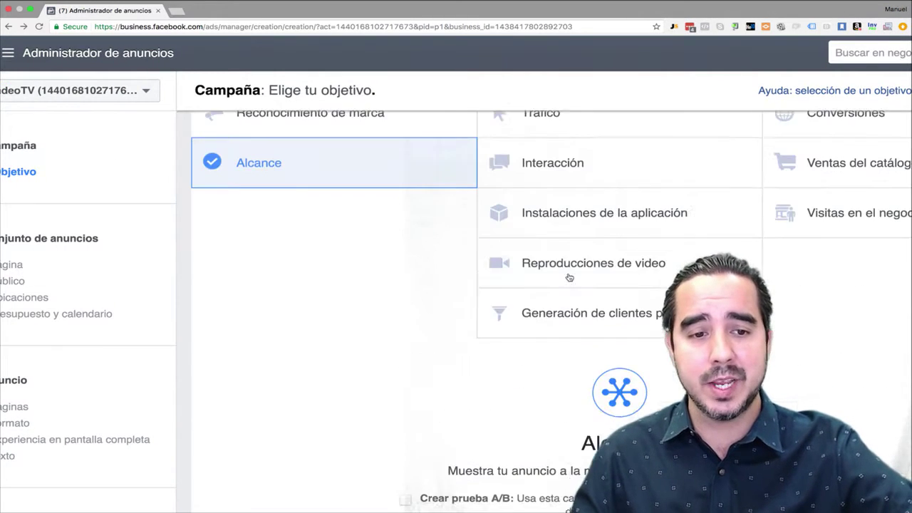
{"action": "mouse_move", "coordinate": [459, 198]}
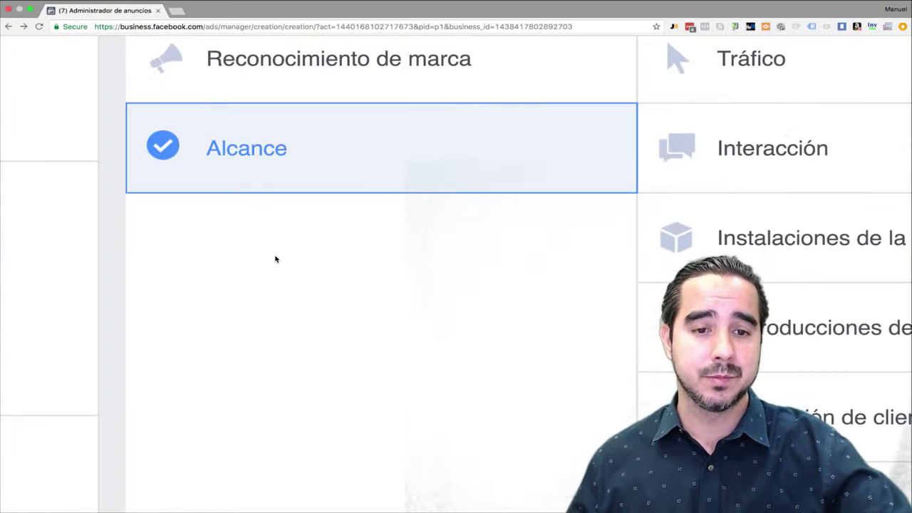
{"action": "mouse_move", "coordinate": [458, 196]}
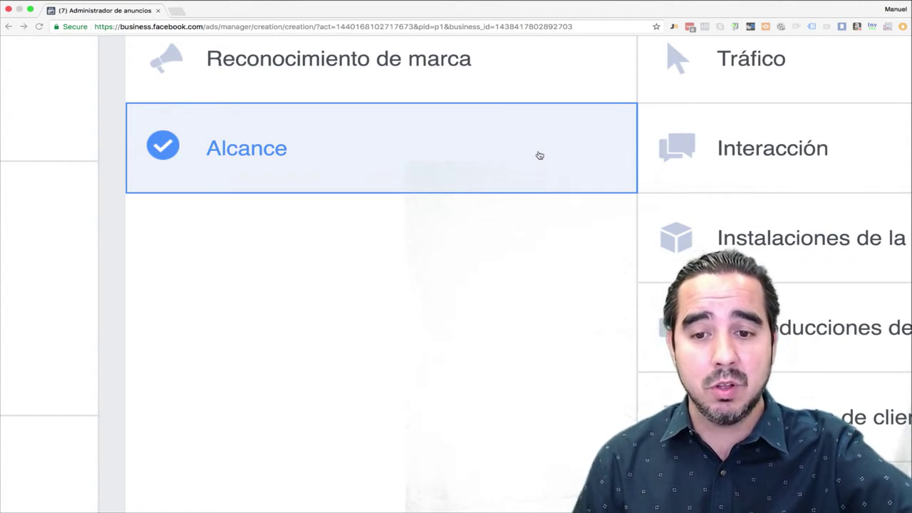
{"action": "scroll", "coordinate": [517, 199], "scroll_direction": "down", "scroll_amount": 8}
{"action": "scroll", "coordinate": [548, 321], "scroll_direction": "down", "scroll_amount": 5}
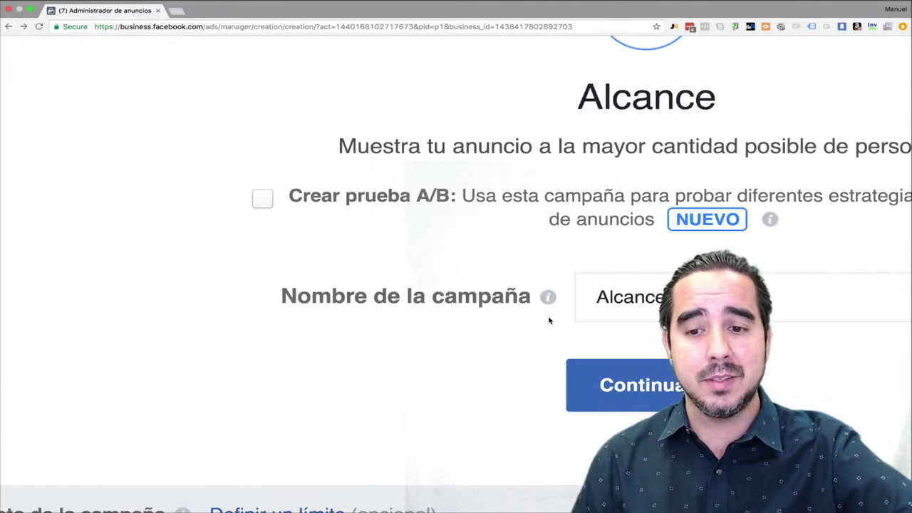
{"action": "scroll", "coordinate": [549, 321], "scroll_direction": "down", "scroll_amount": 2}
{"action": "left_click", "coordinate": [524, 203]}
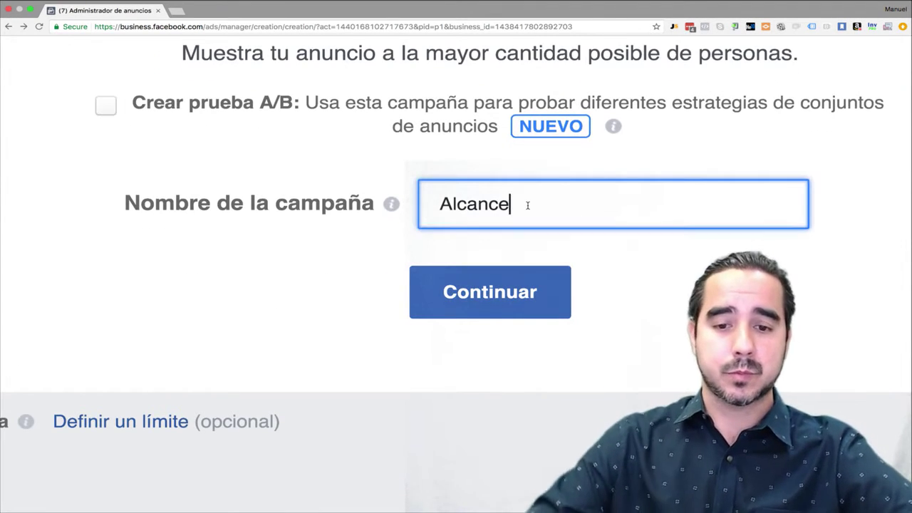
{"action": "double_click", "coordinate": [526, 205]}
{"action": "key", "text": "BackSpace"}
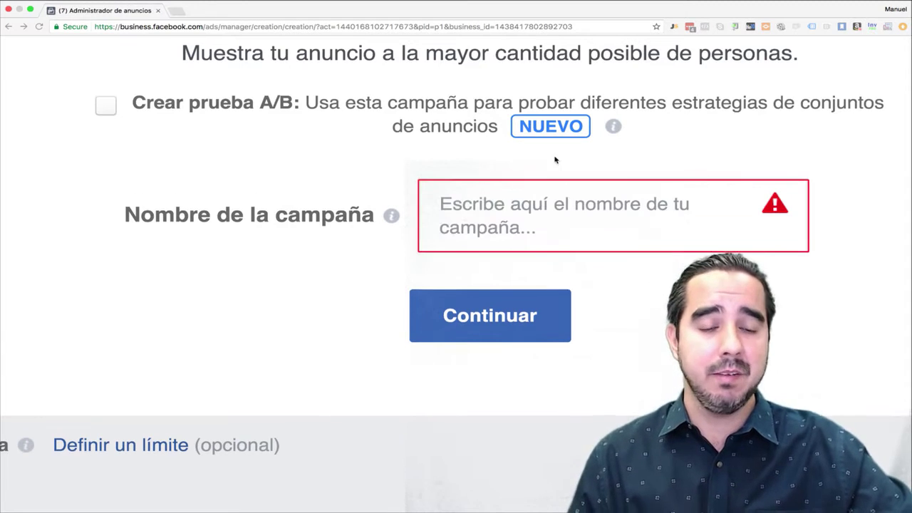
Step: Read the help on the Crear prueba A/B option of the Alcance objective
{"action": "left_click", "coordinate": [226, 162]}
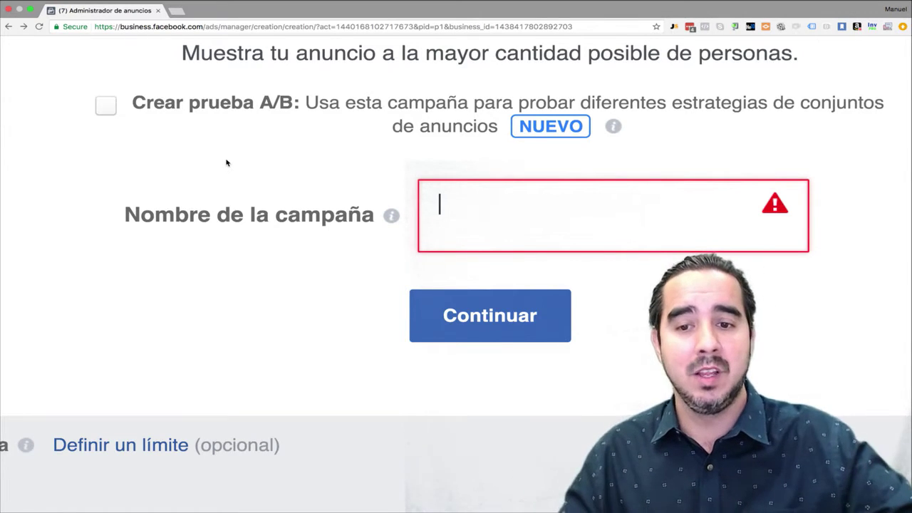
{"action": "mouse_move", "coordinate": [614, 128]}
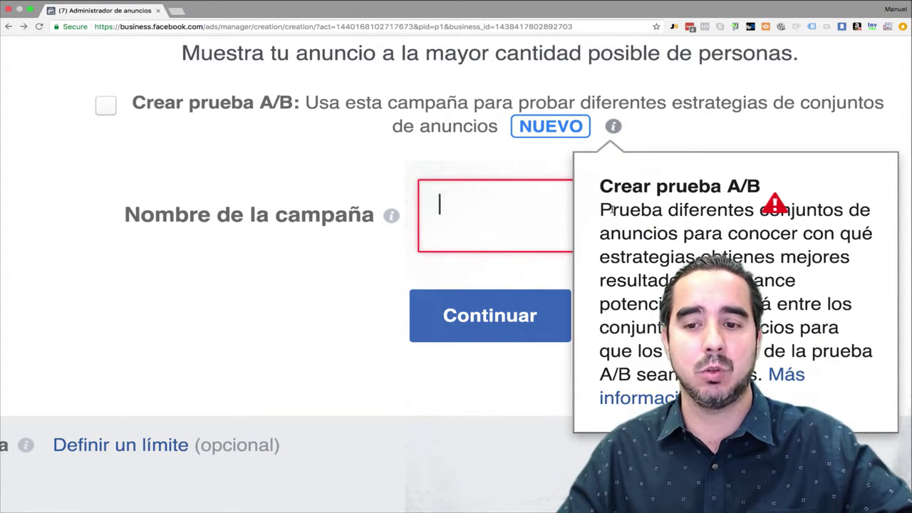
{"action": "scroll", "coordinate": [623, 242], "scroll_direction": "down", "scroll_amount": 2}
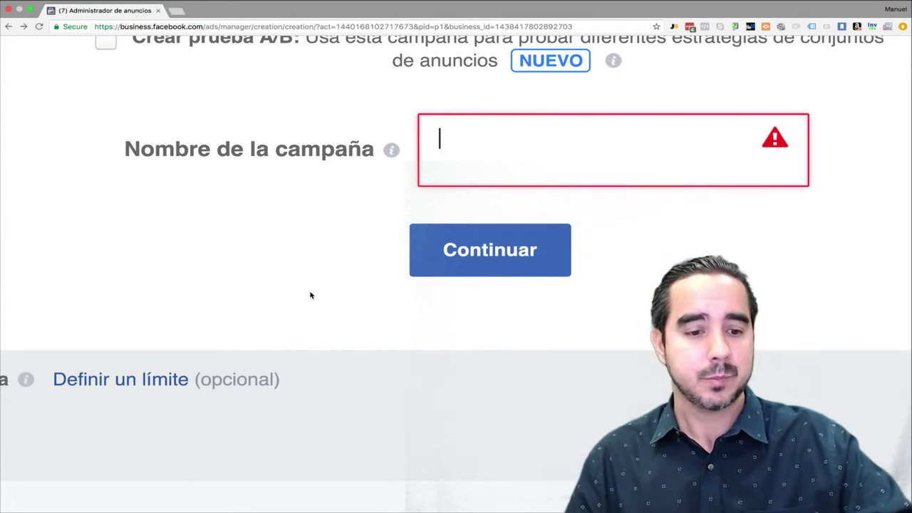
{"action": "scroll", "coordinate": [254, 264], "scroll_direction": "up", "scroll_amount": 3}
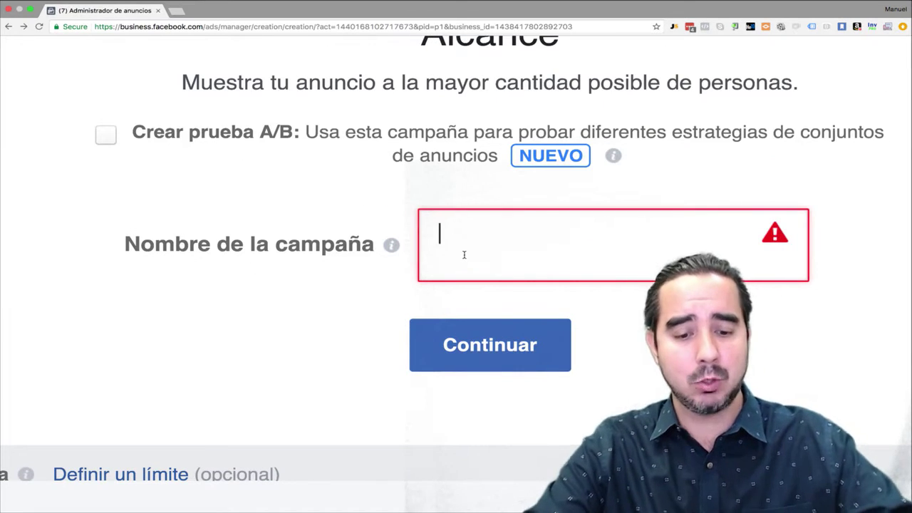
Step: Name the campaign of the Alcance objective Alcance MercadeoTV
{"action": "type", "text": "Ala"}
{"action": "key", "text": "BackSpace"}
{"action": "key", "text": "BackSpace"}
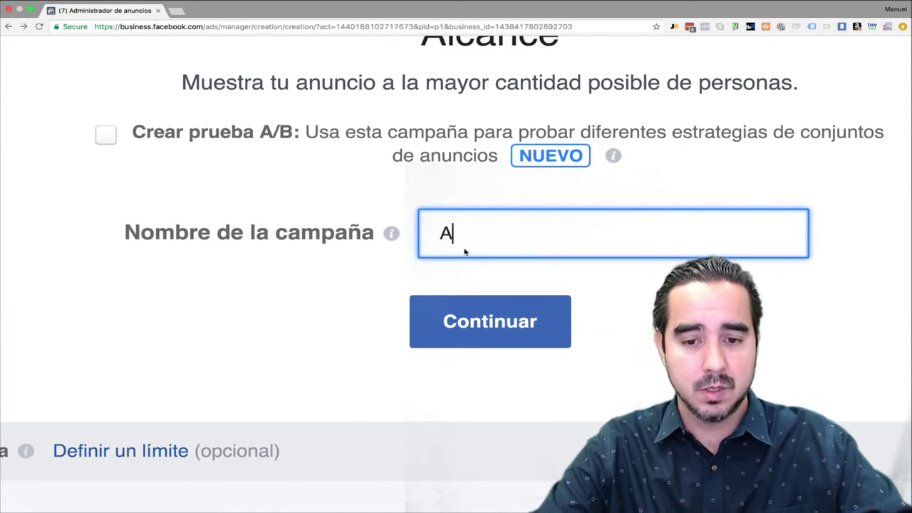
{"action": "type", "text": "l"}
{"action": "type", "text": "e "}
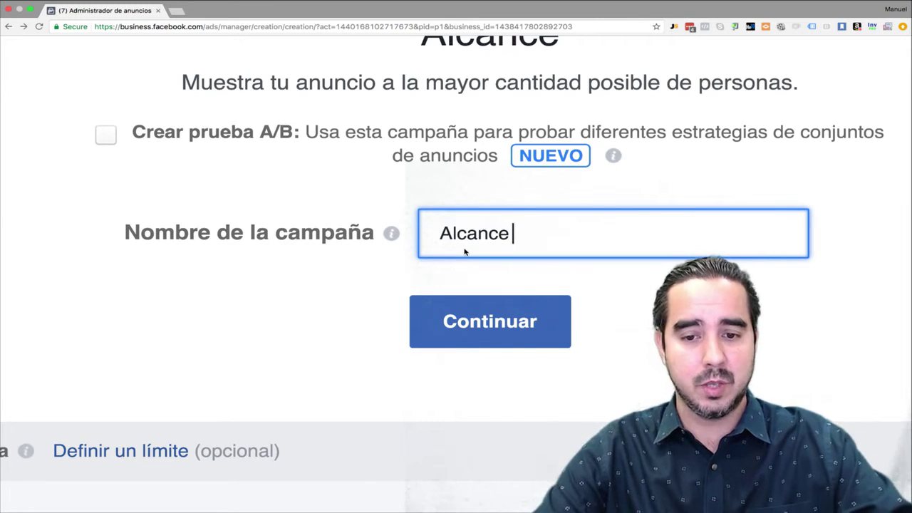
{"action": "type", "text": "Mercadeo"}
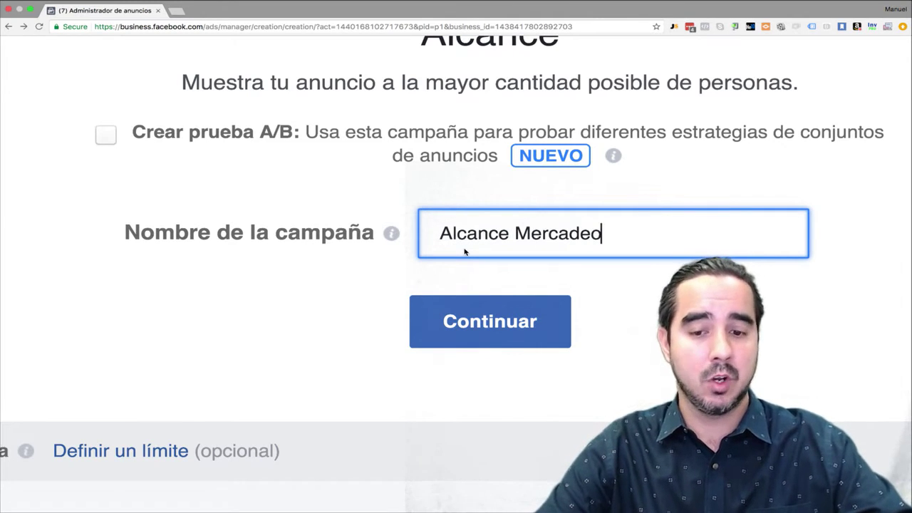
{"action": "type", "text": "TV"}
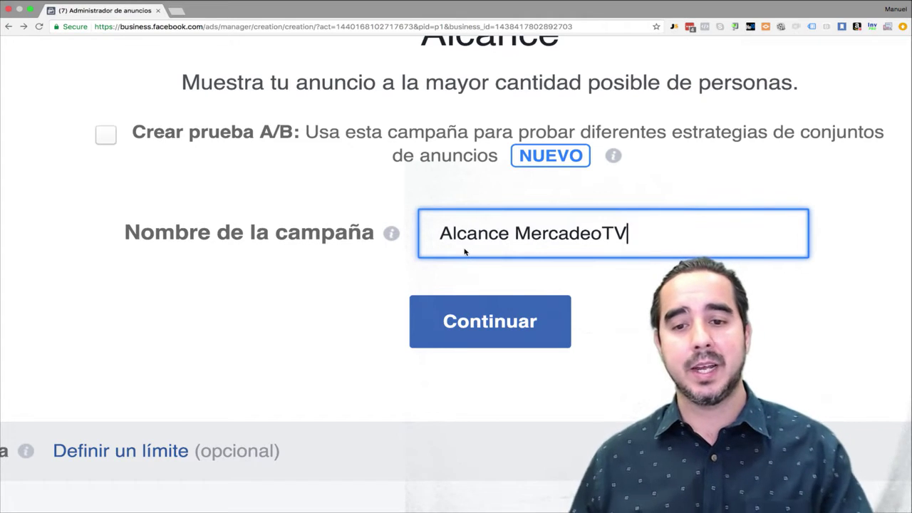
Step: Examine the optional Límite de gasto de la campaña setting of the Alcance campaign
{"action": "scroll", "coordinate": [463, 251], "scroll_direction": "down", "scroll_amount": 3}
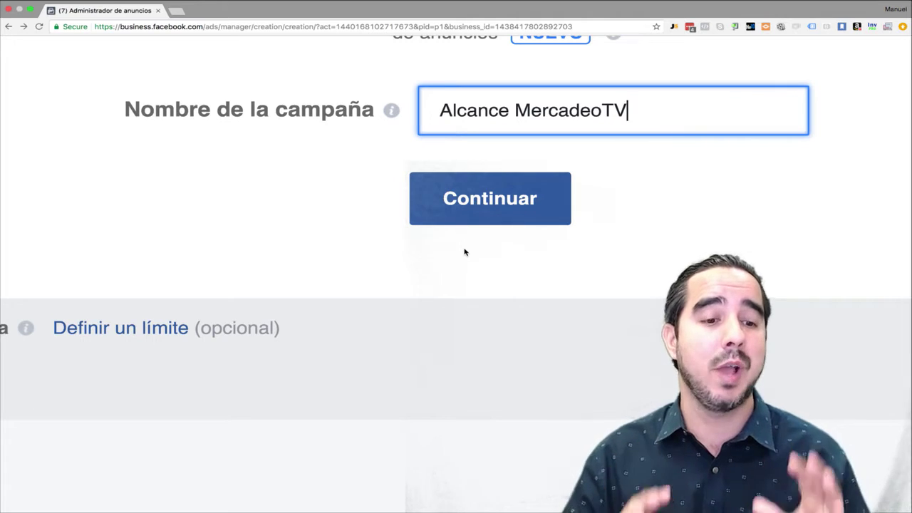
{"action": "scroll", "coordinate": [198, 254], "scroll_direction": "left", "scroll_amount": 10}
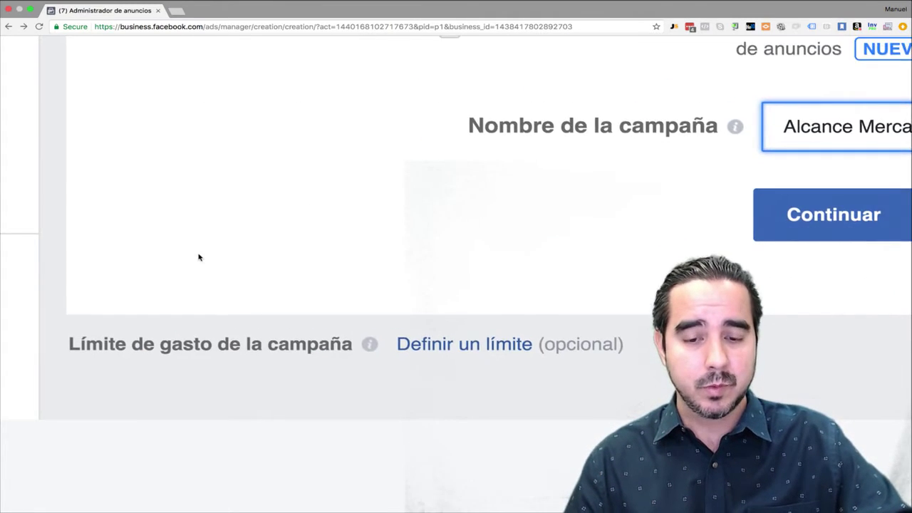
{"action": "scroll", "coordinate": [198, 257], "scroll_direction": "down", "scroll_amount": 3}
{"action": "scroll", "coordinate": [476, 257], "scroll_direction": "up", "scroll_amount": 1}
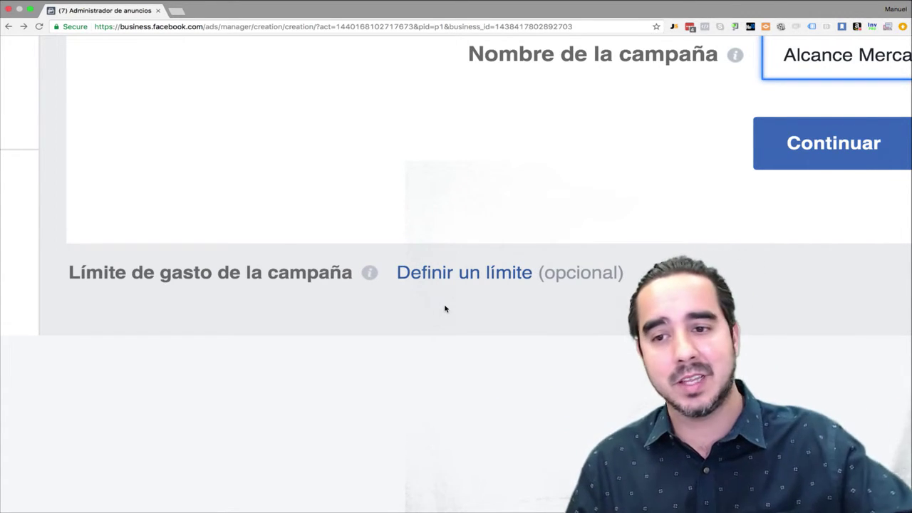
Step: Review the marketing objectives under Reconocimiento, Consideración and Conversión, and read the description of the Tráfico objective
{"action": "scroll", "coordinate": [315, 218], "scroll_direction": "up", "scroll_amount": 5}
{"action": "scroll", "coordinate": [316, 219], "scroll_direction": "up", "scroll_amount": 5}
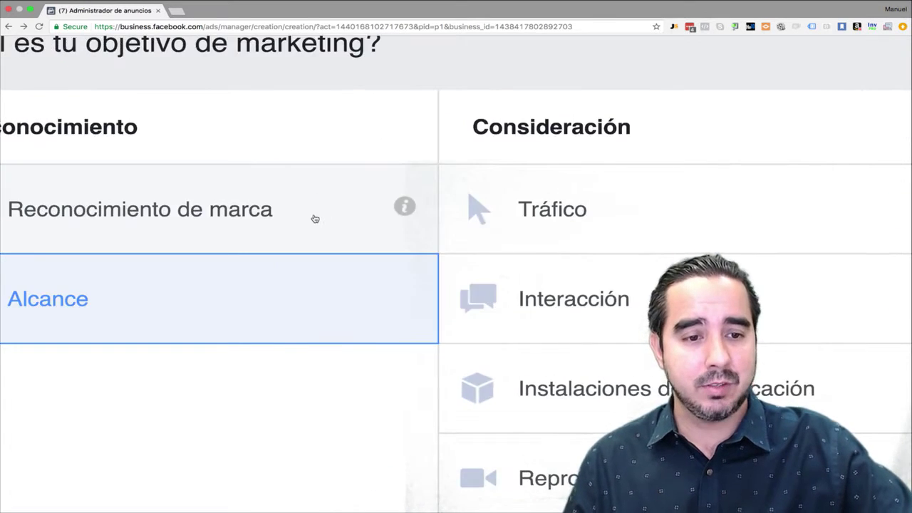
{"action": "scroll", "coordinate": [316, 218], "scroll_direction": "left", "scroll_amount": 3}
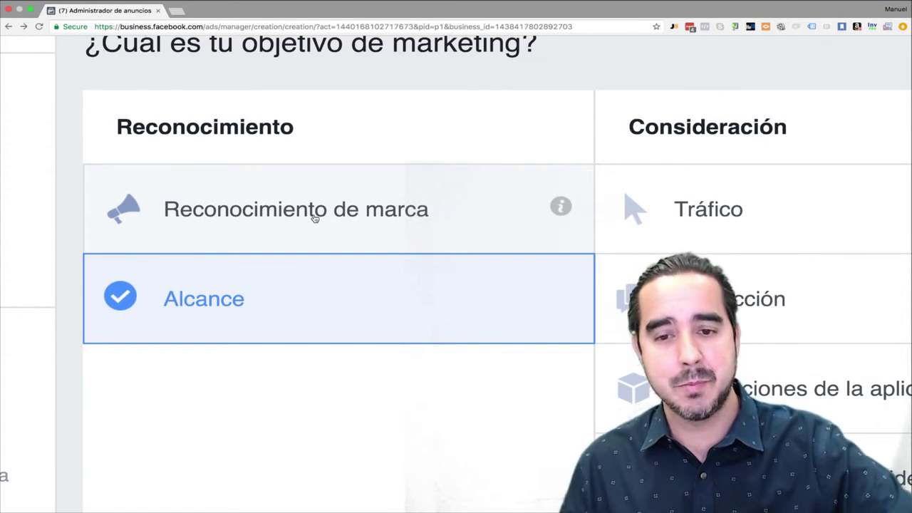
{"action": "scroll", "coordinate": [315, 218], "scroll_direction": "right", "scroll_amount": 10}
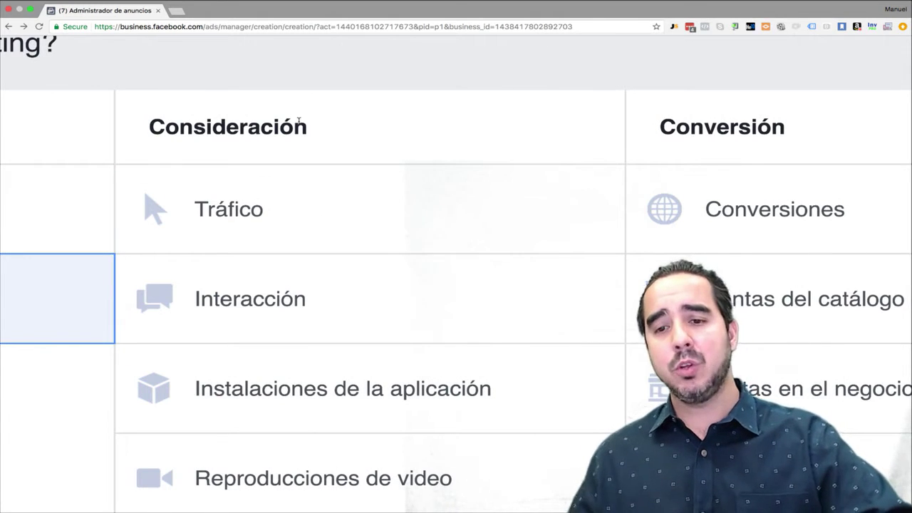
{"action": "scroll", "coordinate": [313, 121], "scroll_direction": "left", "scroll_amount": 8}
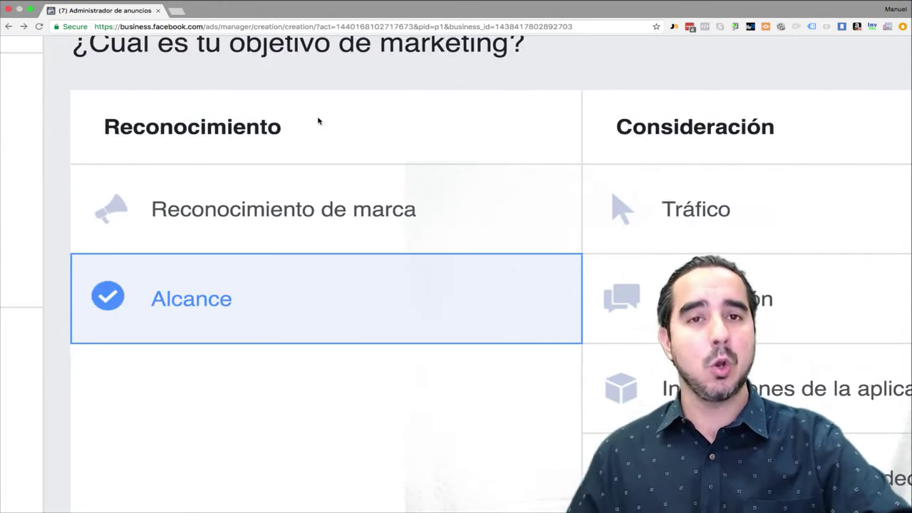
{"action": "scroll", "coordinate": [319, 121], "scroll_direction": "left", "scroll_amount": 2}
{"action": "scroll", "coordinate": [318, 121], "scroll_direction": "right", "scroll_amount": 10}
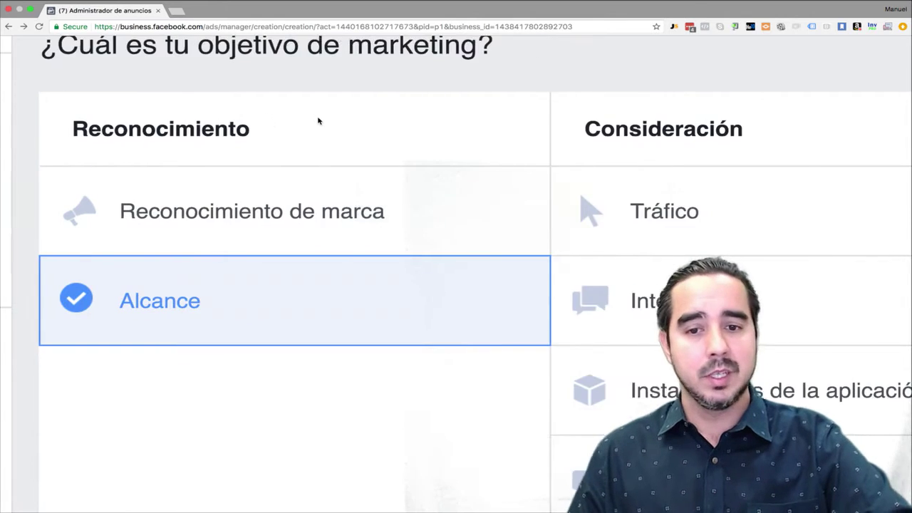
{"action": "scroll", "coordinate": [318, 121], "scroll_direction": "right", "scroll_amount": 15}
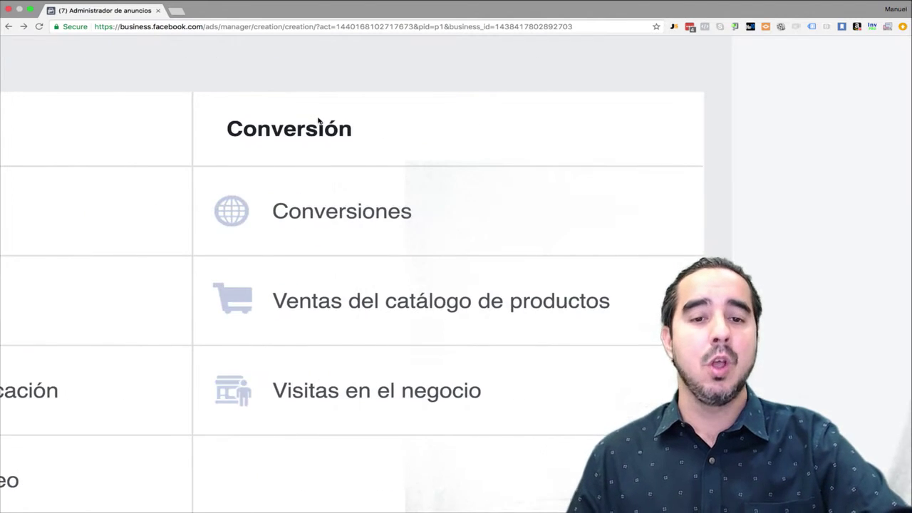
{"action": "scroll", "coordinate": [319, 121], "scroll_direction": "left", "scroll_amount": 6}
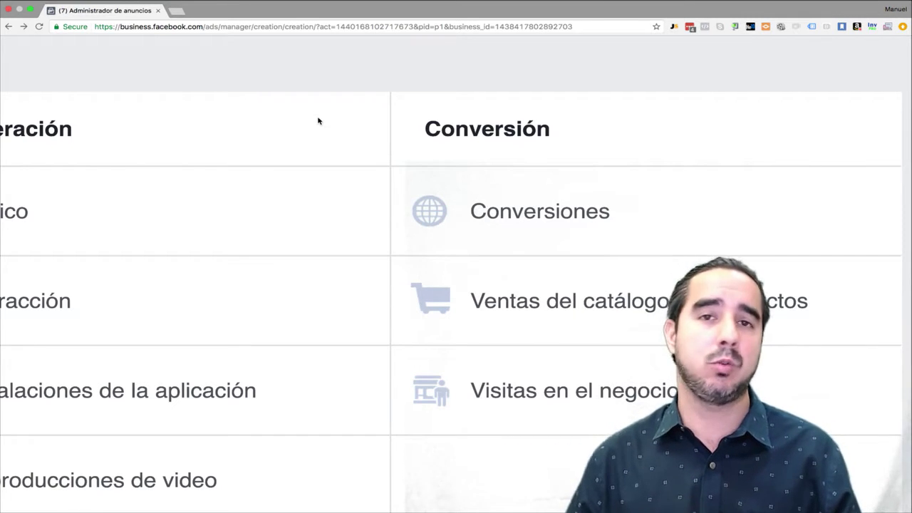
{"action": "scroll", "coordinate": [318, 121], "scroll_direction": "left", "scroll_amount": 6}
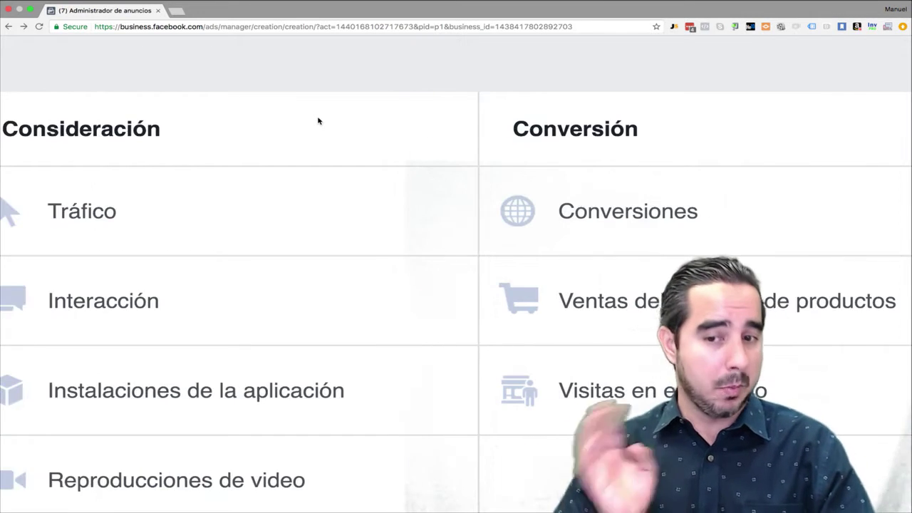
{"action": "scroll", "coordinate": [318, 121], "scroll_direction": "down", "scroll_amount": 2}
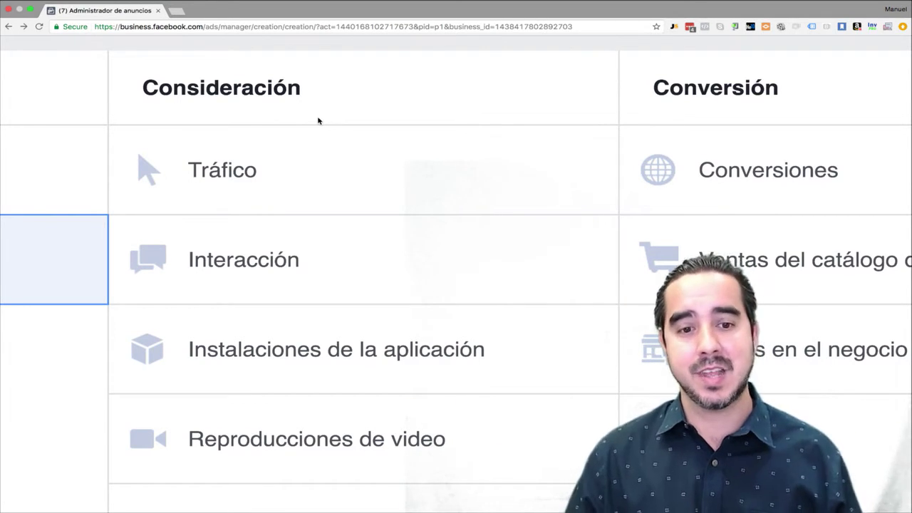
{"action": "scroll", "coordinate": [318, 121], "scroll_direction": "down", "scroll_amount": 3}
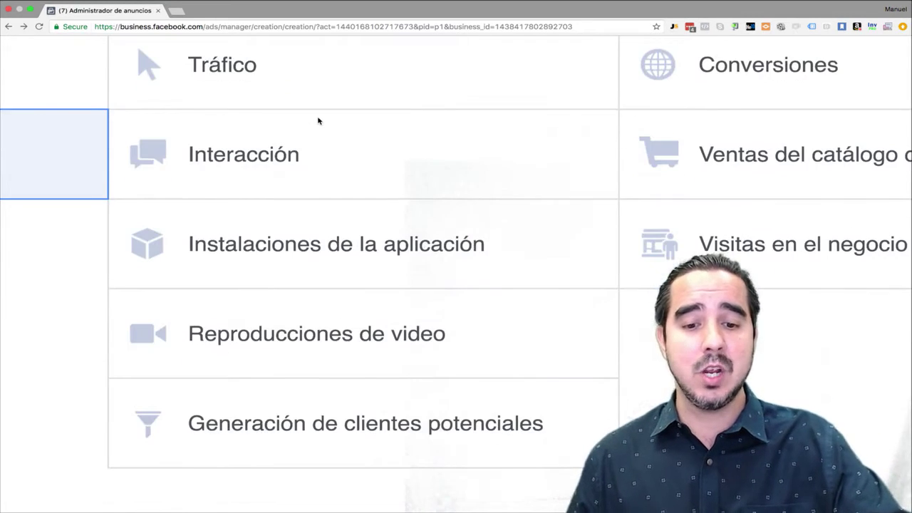
{"action": "scroll", "coordinate": [319, 120], "scroll_direction": "up", "scroll_amount": 2}
{"action": "mouse_move", "coordinate": [581, 132]}
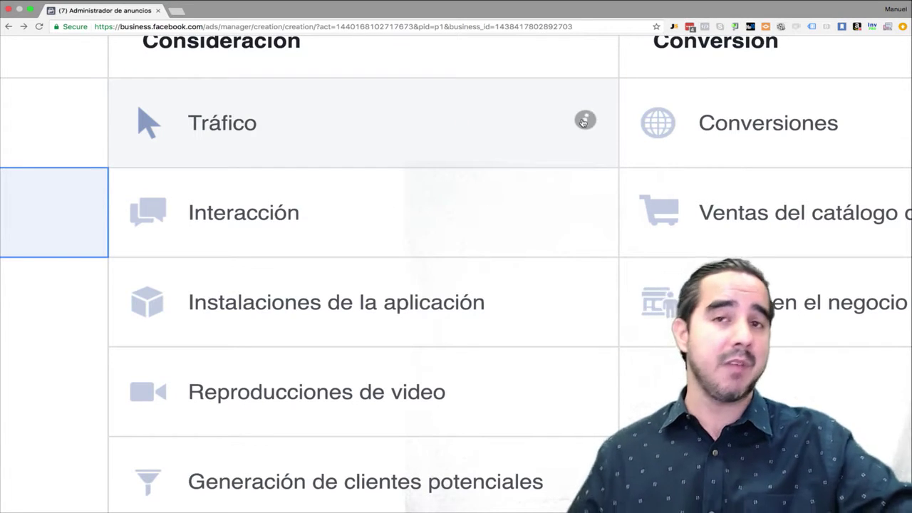
{"action": "mouse_move", "coordinate": [584, 122]}
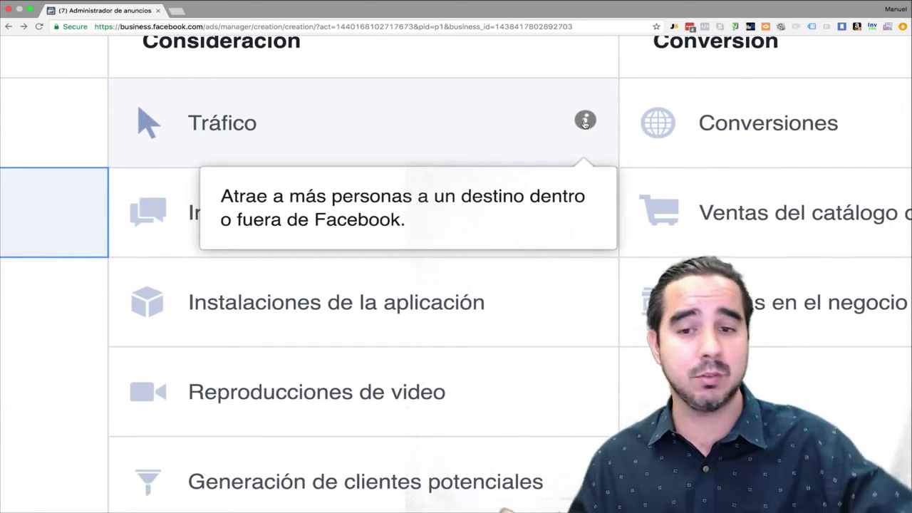
Step: Select the Tráfico objective, refreshing the page as requested and choosing the objective again
{"action": "left_click", "coordinate": [584, 122]}
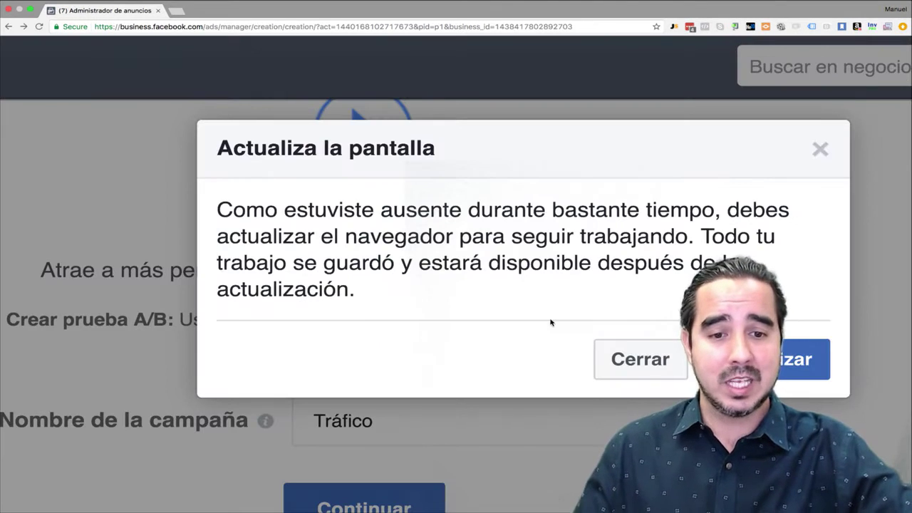
{"action": "left_click", "coordinate": [788, 361]}
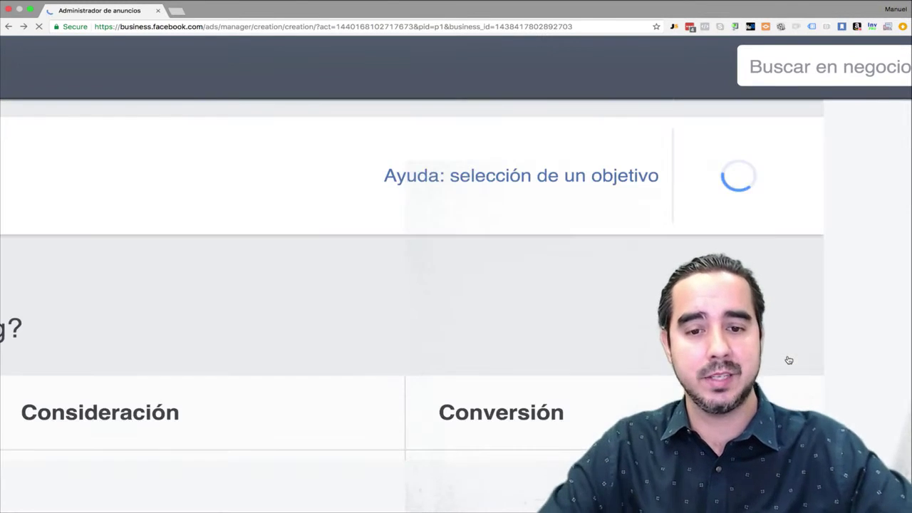
{"action": "scroll", "coordinate": [611, 364], "scroll_direction": "down", "scroll_amount": 3}
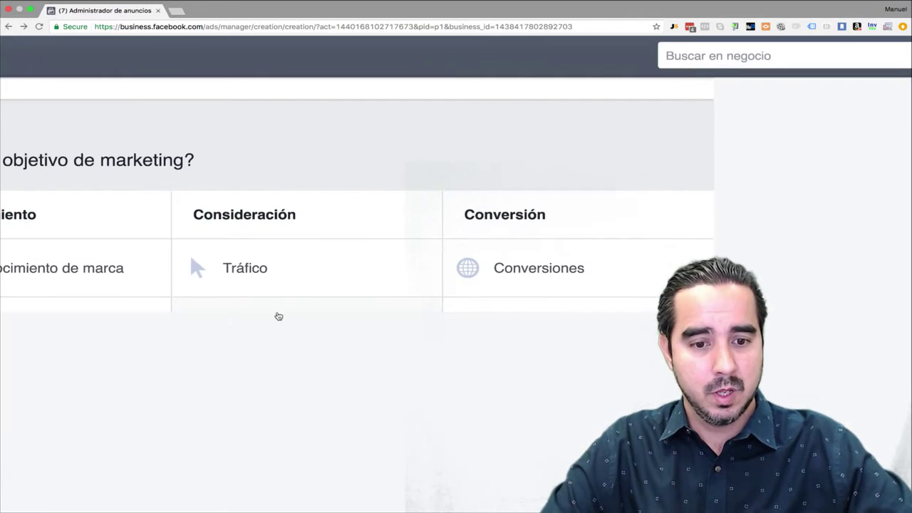
{"action": "left_click", "coordinate": [304, 285]}
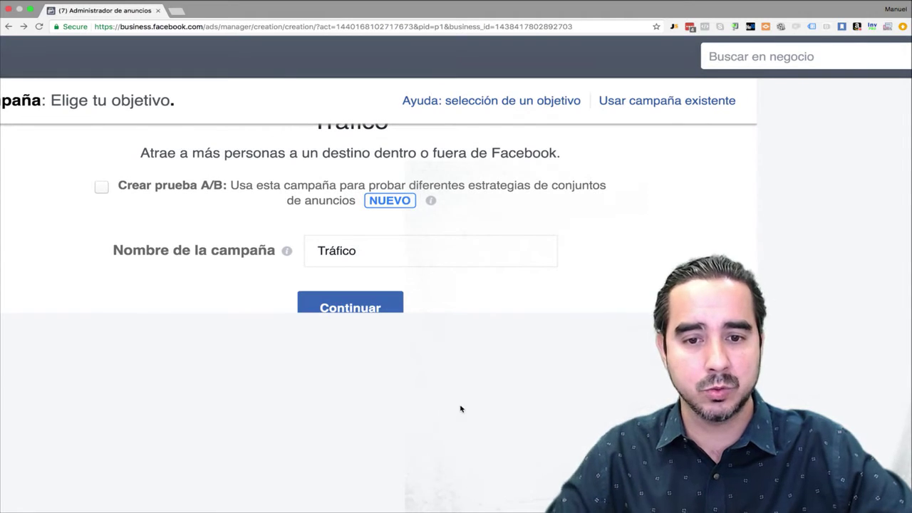
Step: Name the campaign of the Tráfico objective Visitas a mi blog MercadeoTV
{"action": "double_click", "coordinate": [375, 259]}
{"action": "key", "text": "BackSpace"}
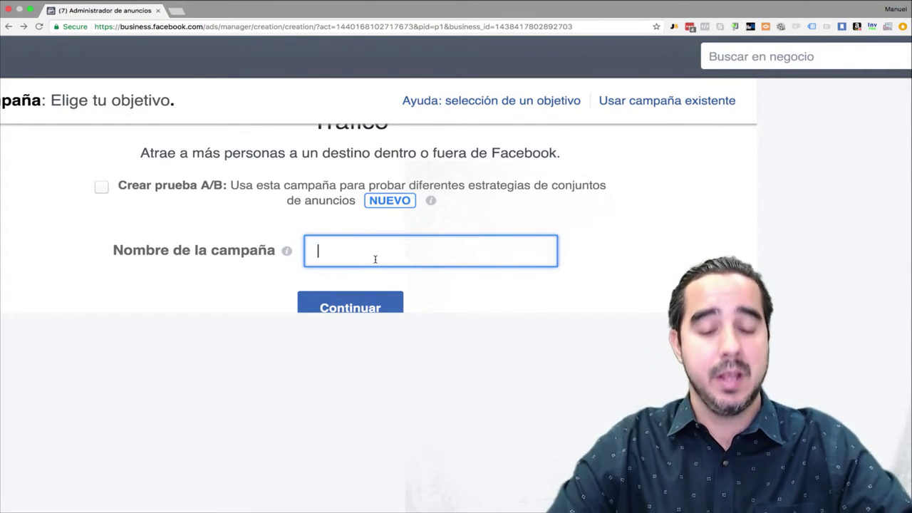
{"action": "type", "text": "Vos"}
{"action": "key", "text": "BackSpace"}
{"action": "key", "text": "BackSpace"}
{"action": "type", "text": "isitua"}
{"action": "key", "text": "BackSpace"}
{"action": "key", "text": "BackSpace"}
{"action": "type", "text": "as a mi "}
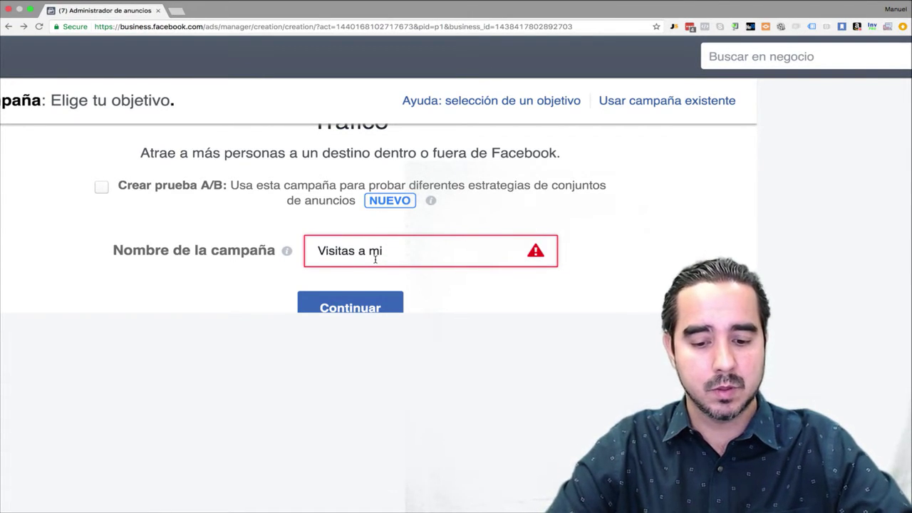
{"action": "type", "text": "log"}
{"action": "key", "text": "BackSpace"}
{"action": "key", "text": "BackSpace"}
{"action": "key", "text": "BackSpace"}
{"action": "type", "text": "blog Merc"}
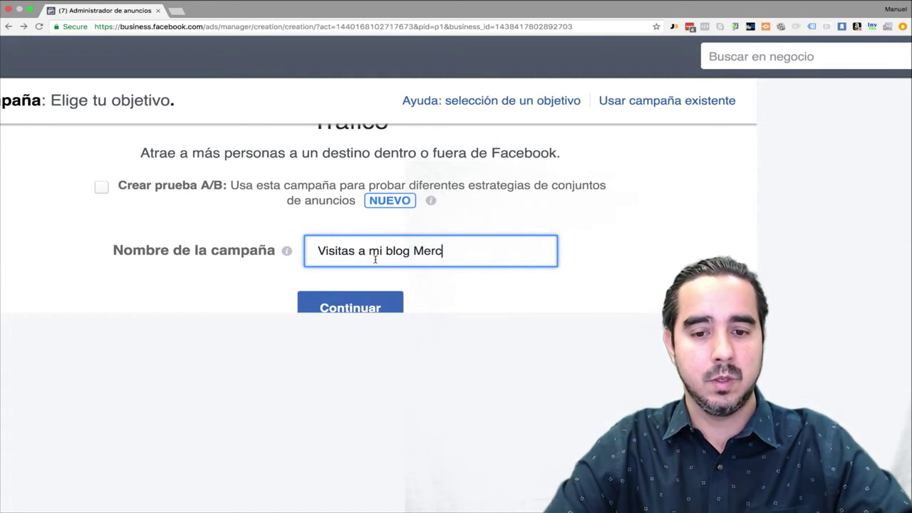
{"action": "type", "text": "adeoTV"}
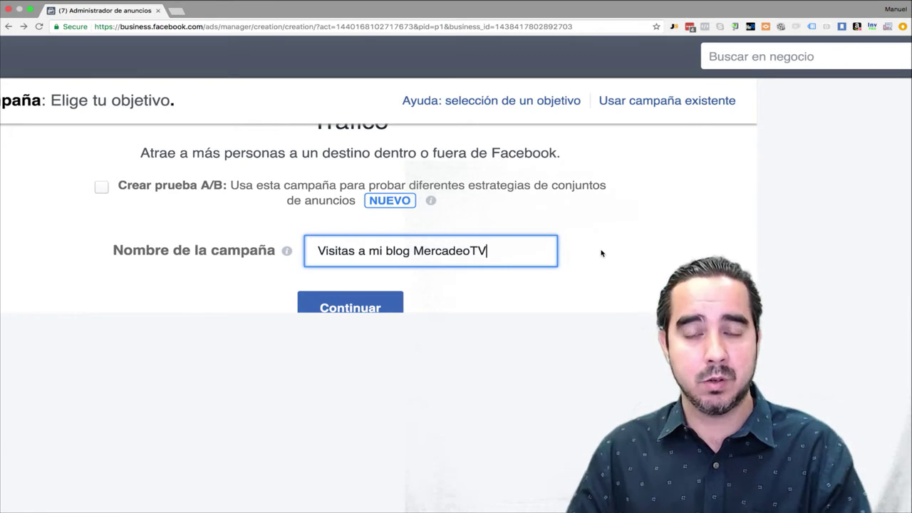
Step: Return to the marketing objectives and read the description of the Interacción objective under Consideración
{"action": "scroll", "coordinate": [600, 253], "scroll_direction": "up", "scroll_amount": 10}
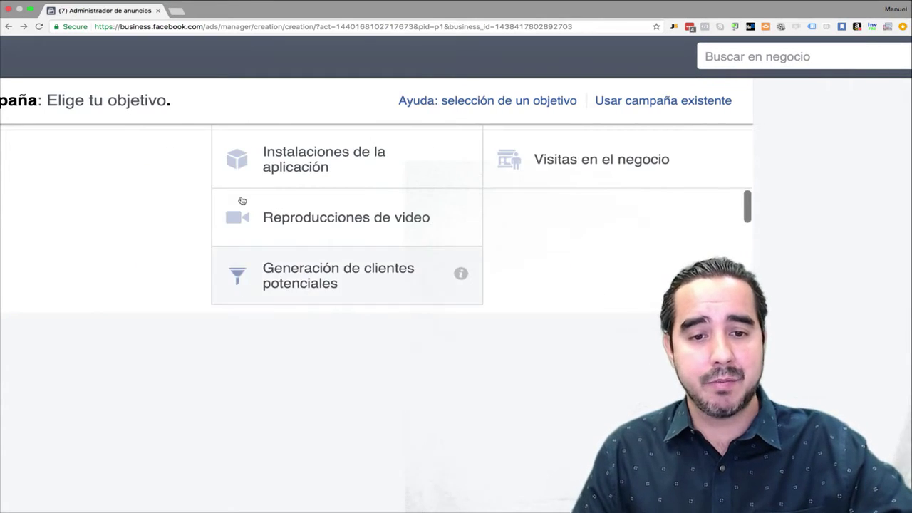
{"action": "scroll", "coordinate": [433, 228], "scroll_direction": "down", "scroll_amount": 3}
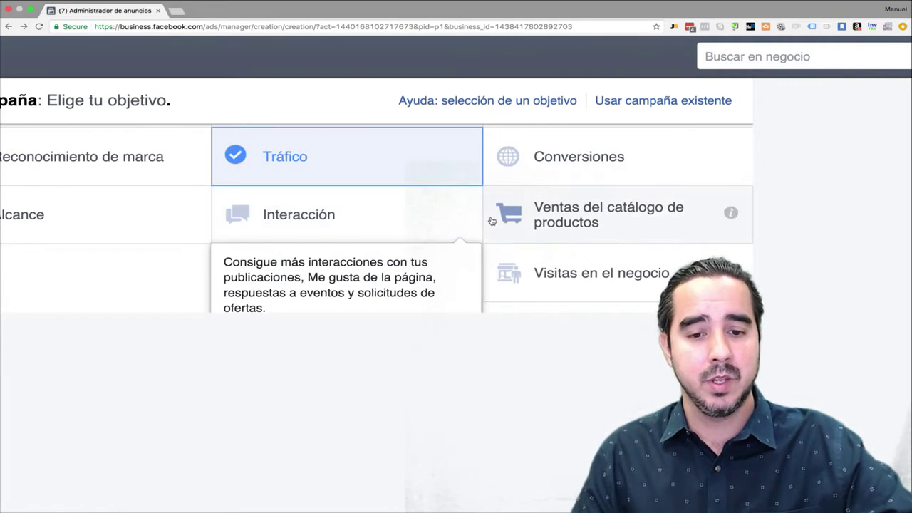
{"action": "scroll", "coordinate": [444, 206], "scroll_direction": "down", "scroll_amount": 2}
{"action": "mouse_move", "coordinate": [466, 185]}
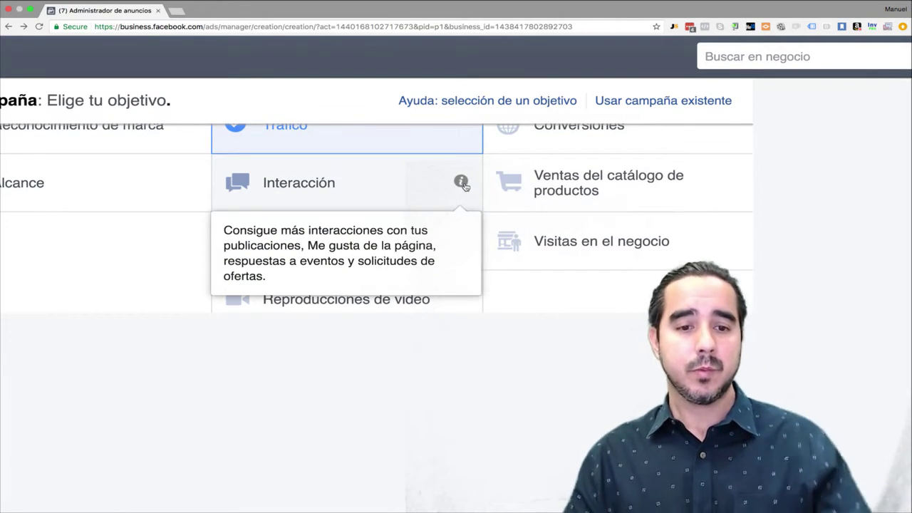
{"action": "scroll", "coordinate": [463, 182], "scroll_direction": "right", "scroll_amount": 1}
{"action": "scroll", "coordinate": [460, 182], "scroll_direction": "left", "scroll_amount": 1}
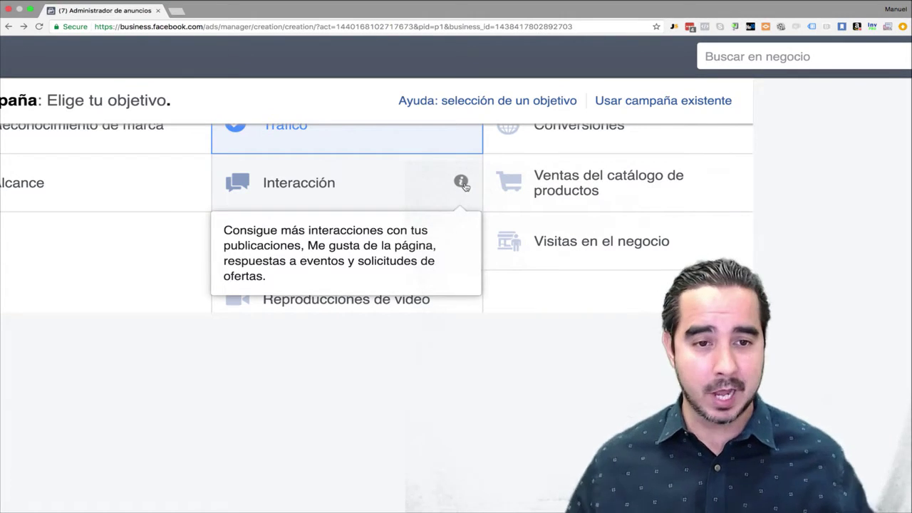
Step: Open facebook.com in a new browser tab and go to the MercadeoTV page from the list of managed pages
{"action": "left_click", "coordinate": [181, 12]}
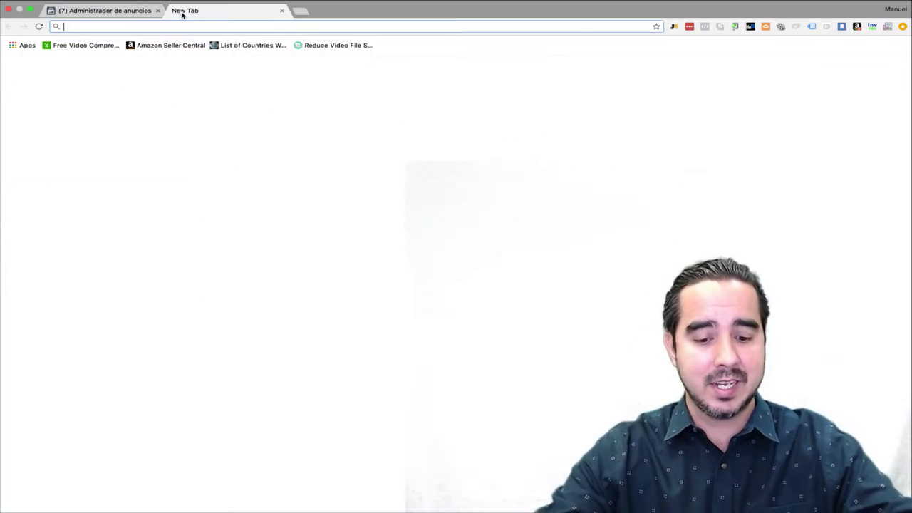
{"action": "type", "text": "facebook.com"}
{"action": "key", "text": "Return"}
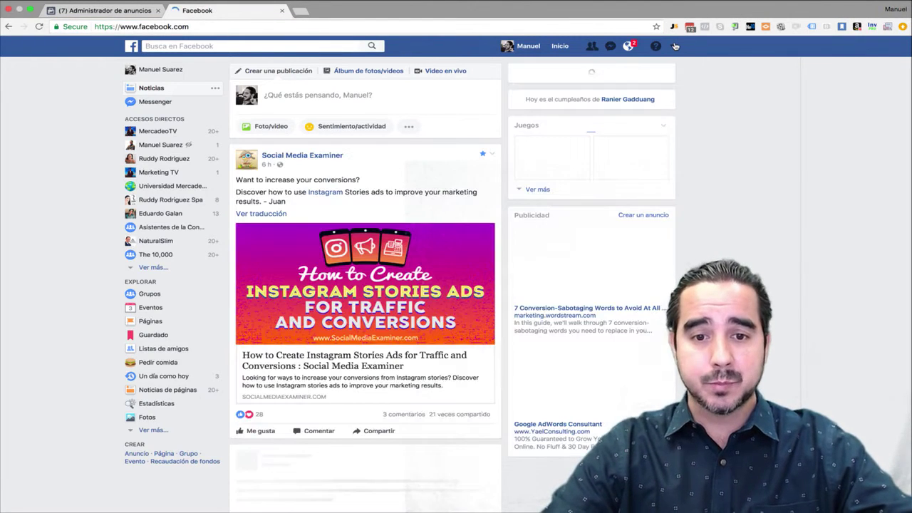
{"action": "left_click", "coordinate": [677, 46]}
{"action": "left_click", "coordinate": [675, 46]}
{"action": "left_click", "coordinate": [675, 46]}
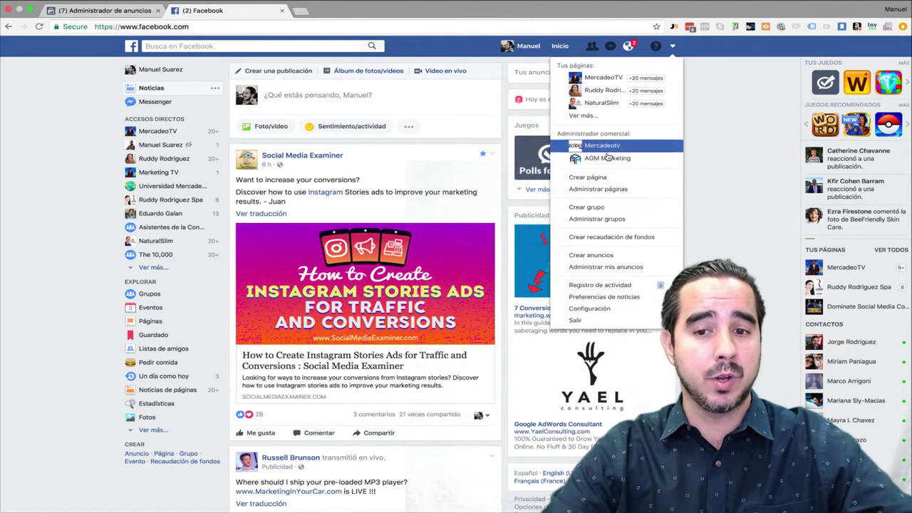
{"action": "left_click", "coordinate": [594, 190]}
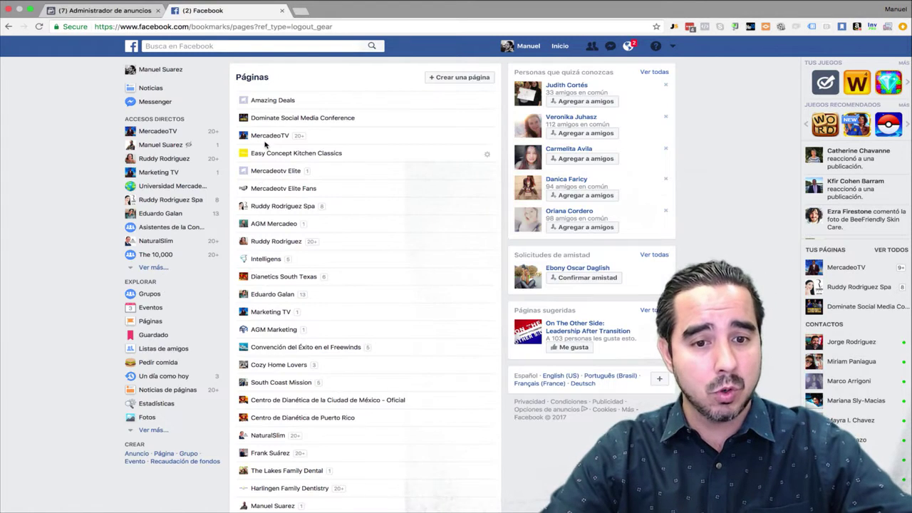
{"action": "left_click", "coordinate": [262, 136]}
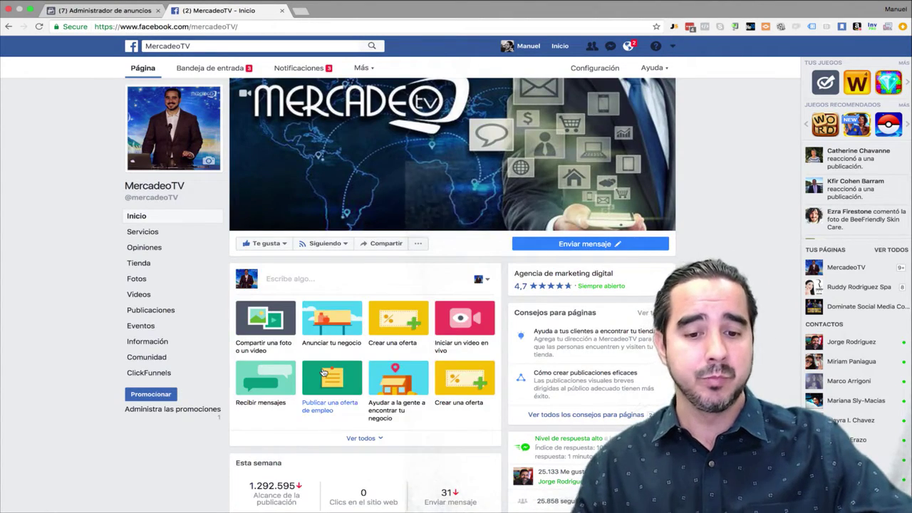
Step: Find the "Quien le teme al fracaso, también le teme al éxito" post on the MercadeoTV page and enlarge it for reading
{"action": "scroll", "coordinate": [322, 369], "scroll_direction": "down", "scroll_amount": 5}
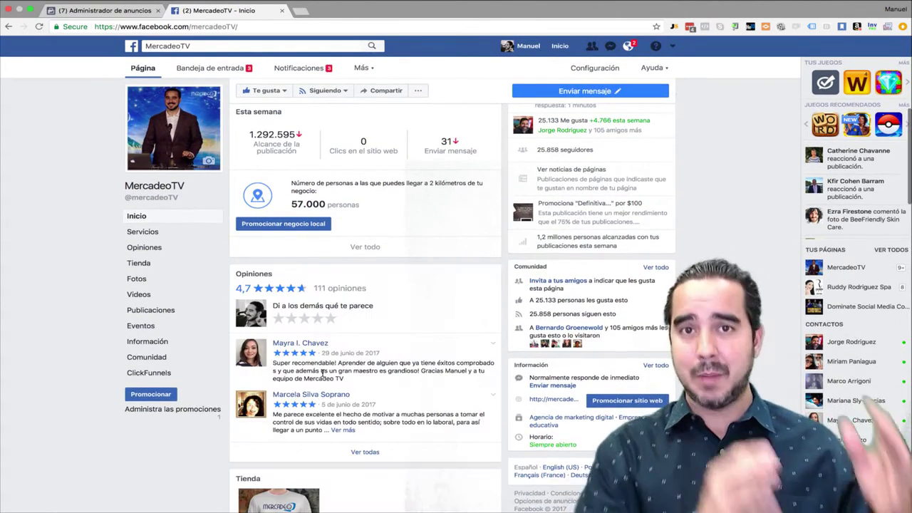
{"action": "scroll", "coordinate": [491, 422], "scroll_direction": "down", "scroll_amount": 1}
{"action": "scroll", "coordinate": [475, 422], "scroll_direction": "down", "scroll_amount": 15}
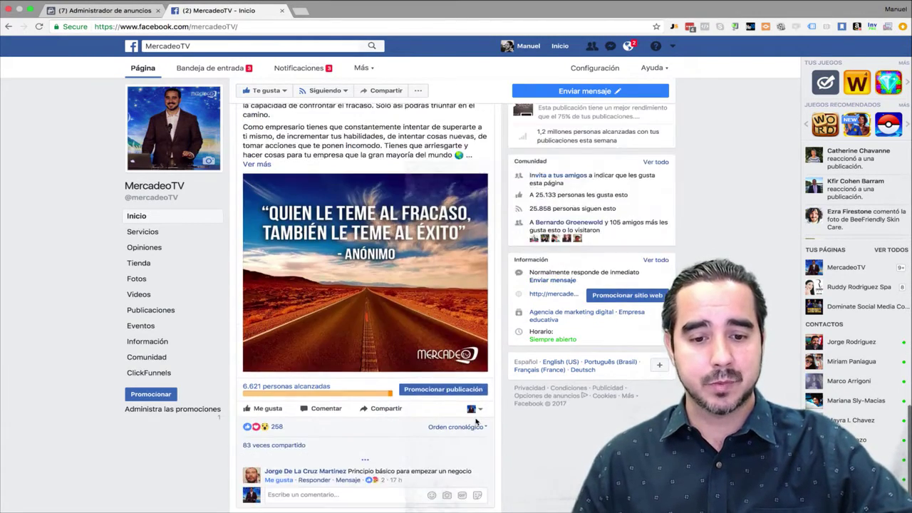
{"action": "scroll", "coordinate": [233, 207], "scroll_direction": "up", "scroll_amount": 1}
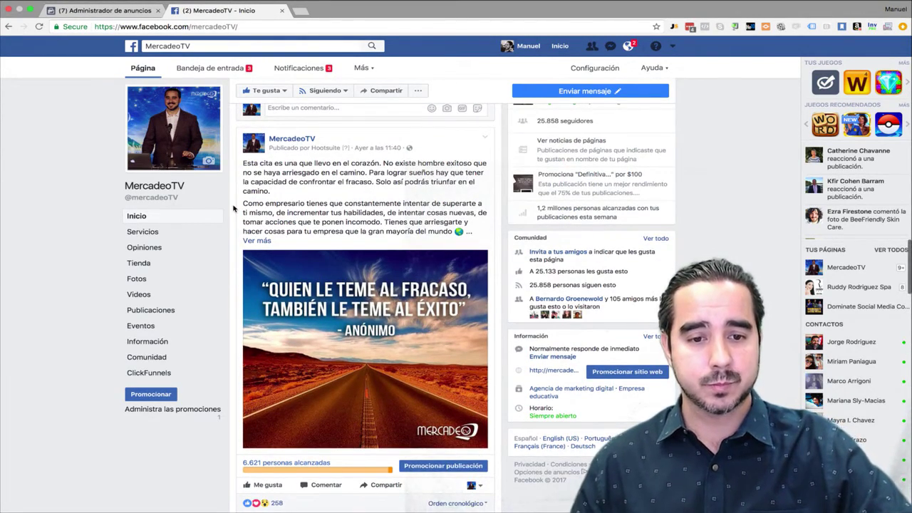
{"action": "key", "text": "super+equal"}
{"action": "key", "text": "super+equal"}
{"action": "key", "text": "super+equal"}
{"action": "key", "text": "super+equal"}
{"action": "key", "text": "super+equal"}
{"action": "key", "text": "super+equal"}
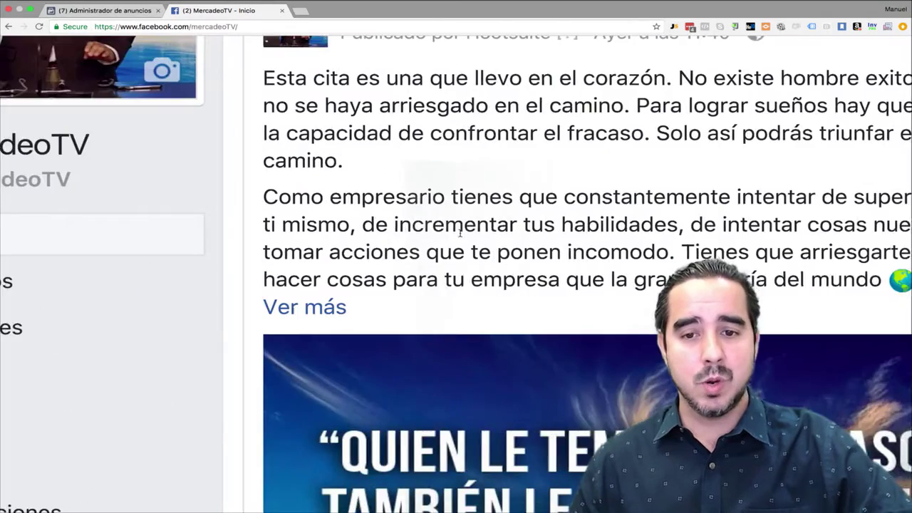
{"action": "key", "text": "super+equal"}
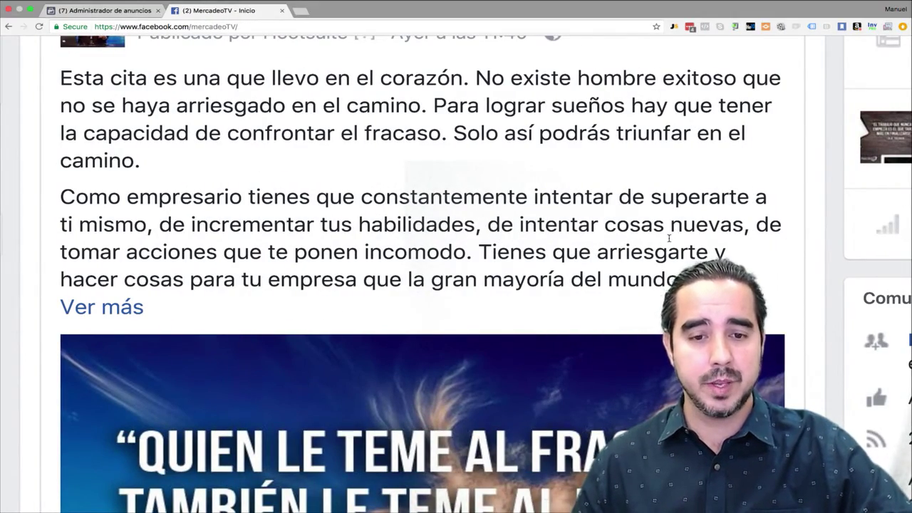
{"action": "key", "text": "super+minus"}
{"action": "scroll", "coordinate": [590, 307], "scroll_direction": "right", "scroll_amount": 5}
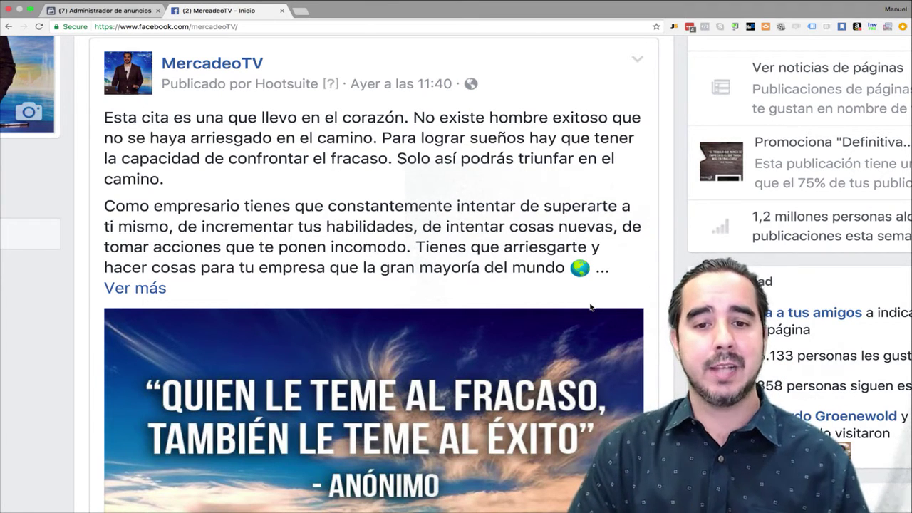
Step: Expand the full text of the quote post and examine its reach, reactions, shares and comments
{"action": "left_click", "coordinate": [143, 288]}
{"action": "scroll", "coordinate": [372, 316], "scroll_direction": "down", "scroll_amount": 3}
{"action": "scroll", "coordinate": [373, 314], "scroll_direction": "down", "scroll_amount": 5}
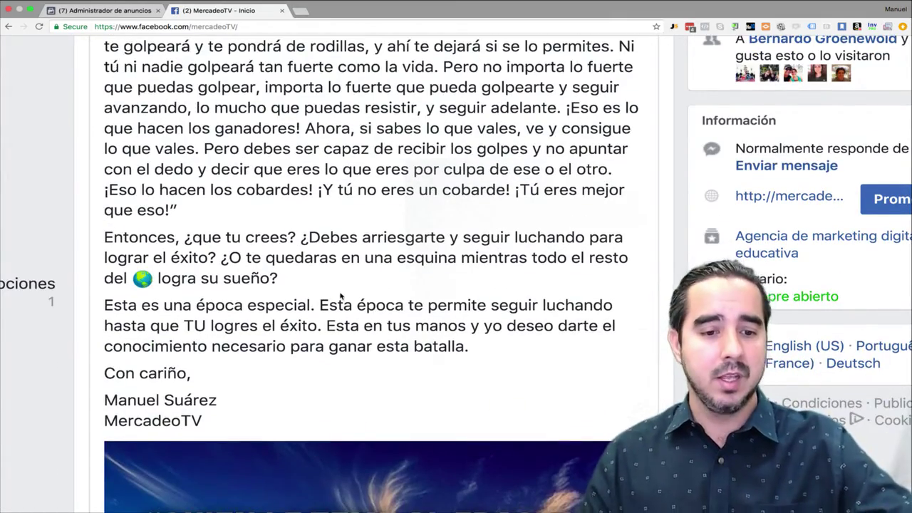
{"action": "scroll", "coordinate": [340, 295], "scroll_direction": "down", "scroll_amount": 10}
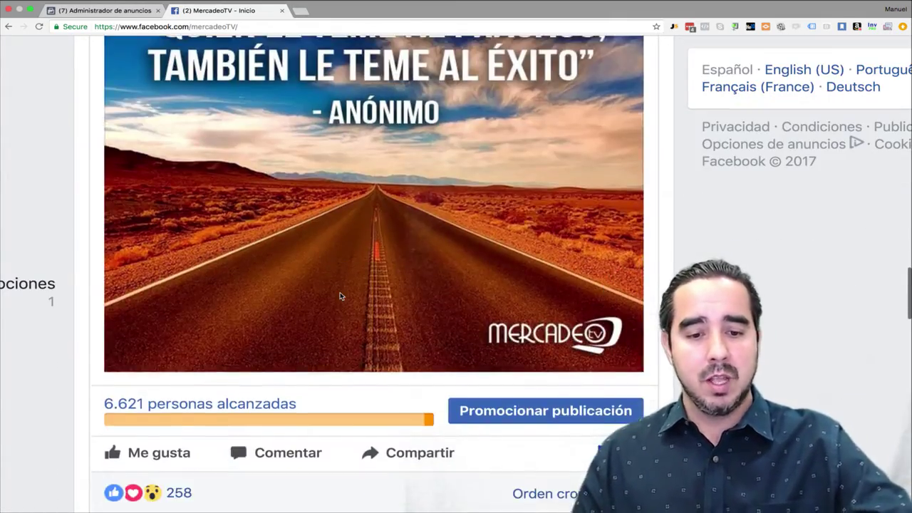
{"action": "scroll", "coordinate": [339, 296], "scroll_direction": "down", "scroll_amount": 5}
{"action": "scroll", "coordinate": [284, 311], "scroll_direction": "down", "scroll_amount": 1}
{"action": "scroll", "coordinate": [278, 303], "scroll_direction": "down", "scroll_amount": 1}
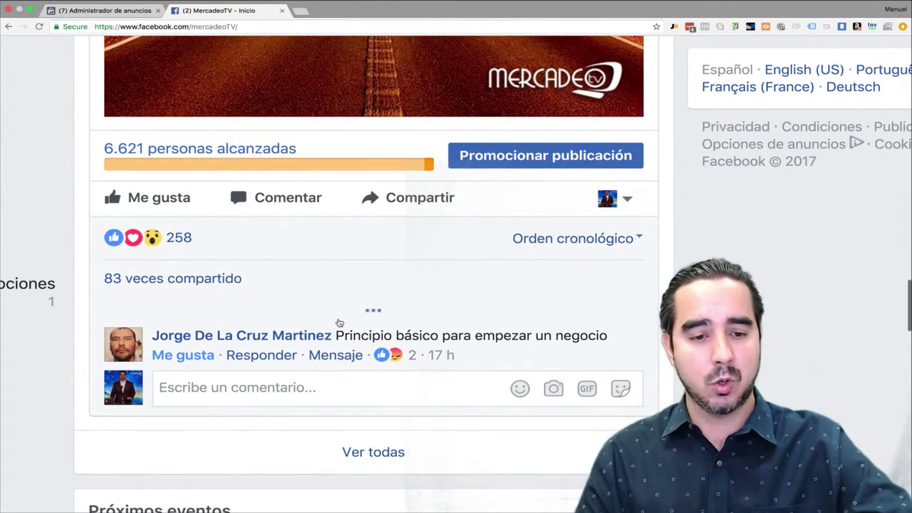
{"action": "mouse_move", "coordinate": [110, 269]}
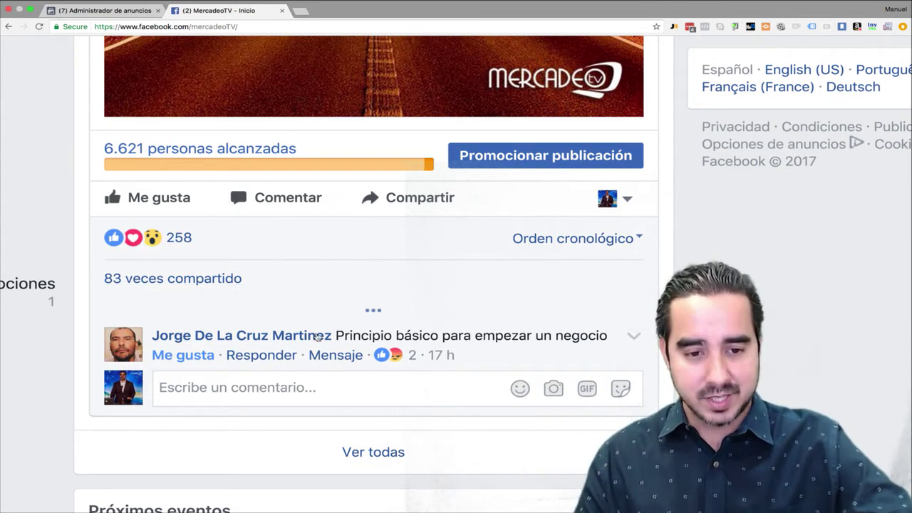
Step: Restore the normal page size, reload the MercadeoTV page and look through its other posts
{"action": "key", "text": "super+0"}
{"action": "scroll", "coordinate": [414, 252], "scroll_direction": "down", "scroll_amount": 10}
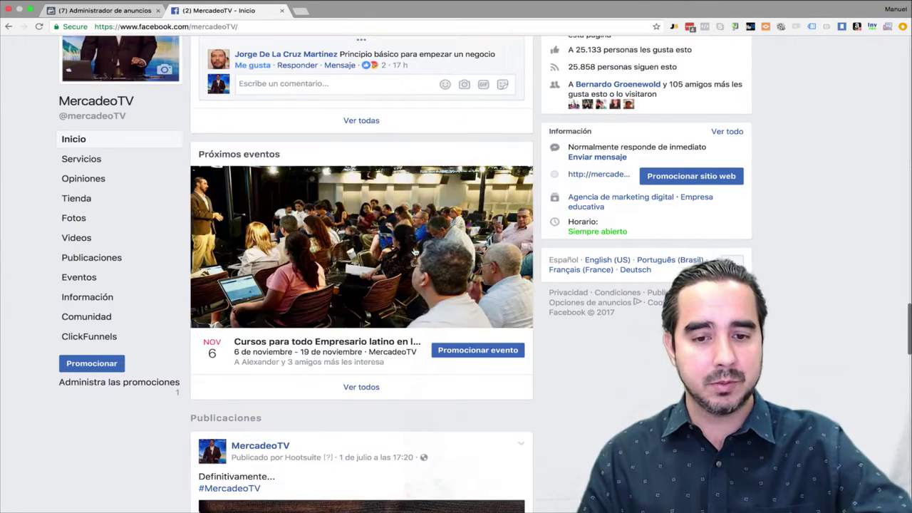
{"action": "scroll", "coordinate": [414, 252], "scroll_direction": "down", "scroll_amount": 15}
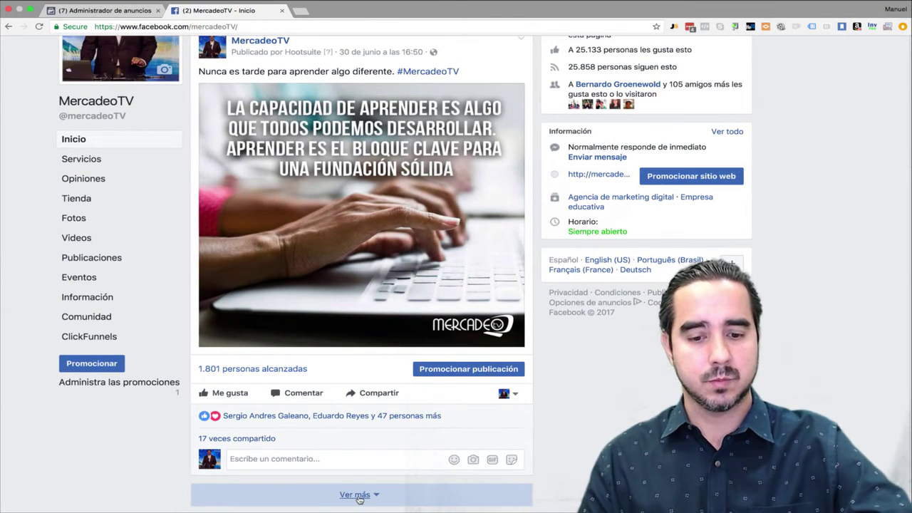
{"action": "key", "text": "super+r"}
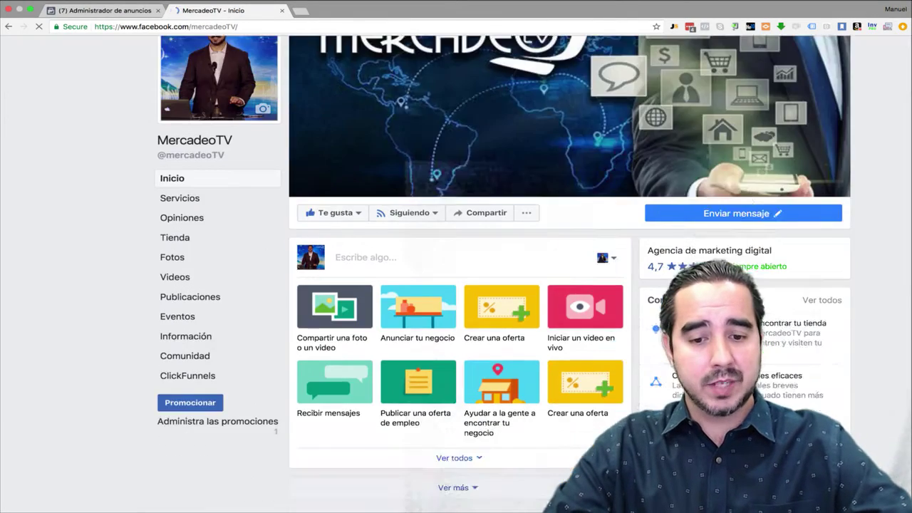
{"action": "scroll", "coordinate": [373, 344], "scroll_direction": "down", "scroll_amount": 15}
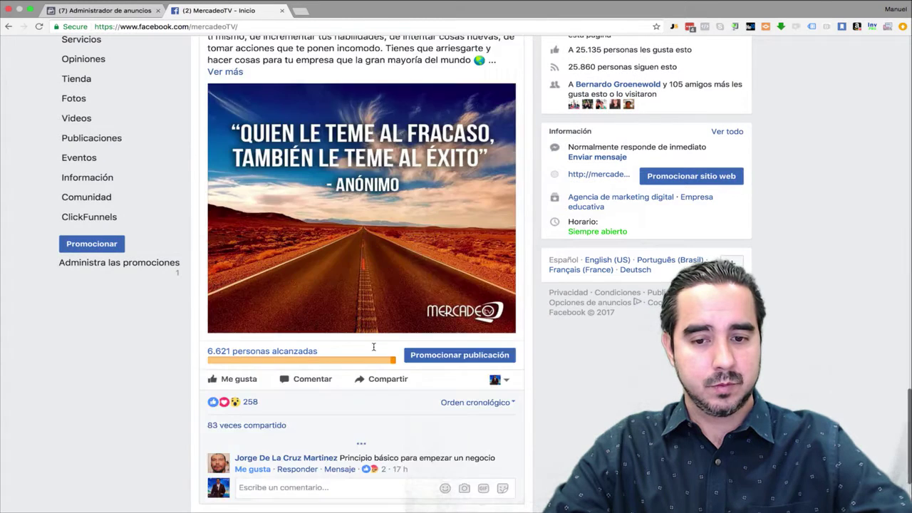
{"action": "scroll", "coordinate": [373, 347], "scroll_direction": "down", "scroll_amount": 2}
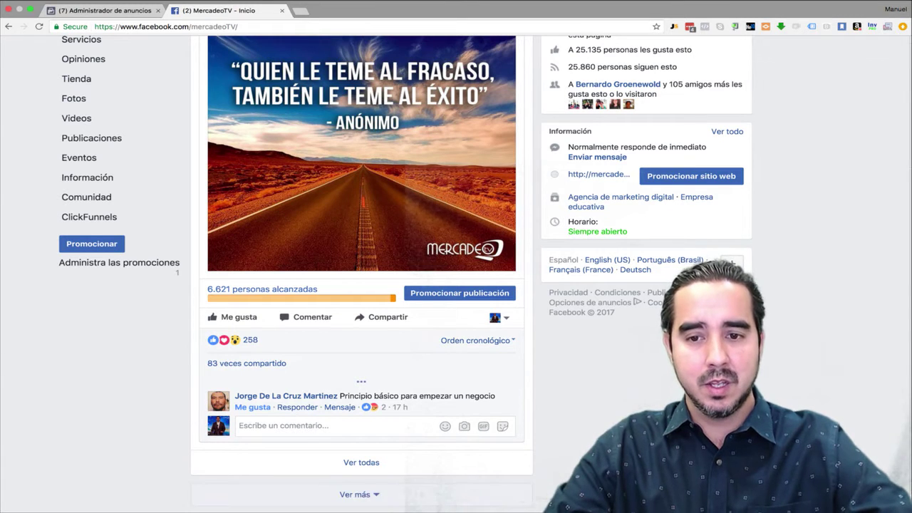
{"action": "scroll", "coordinate": [387, 396], "scroll_direction": "down", "scroll_amount": 1}
{"action": "scroll", "coordinate": [271, 419], "scroll_direction": "up", "scroll_amount": 1}
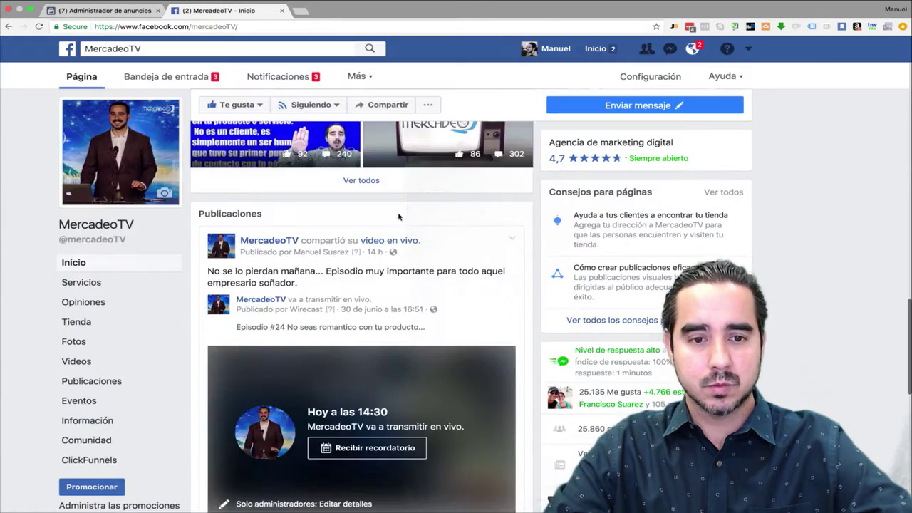
Step: Open the Publicaciones section of the MercadeoTV page and look through the older posts
{"action": "scroll", "coordinate": [398, 216], "scroll_direction": "up", "scroll_amount": 10}
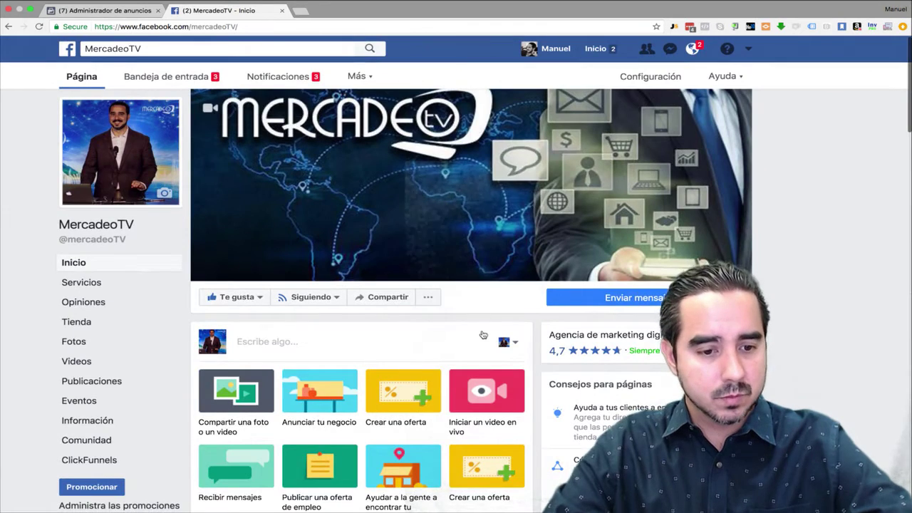
{"action": "scroll", "coordinate": [428, 176], "scroll_direction": "down", "scroll_amount": 5}
{"action": "left_click", "coordinate": [80, 207]}
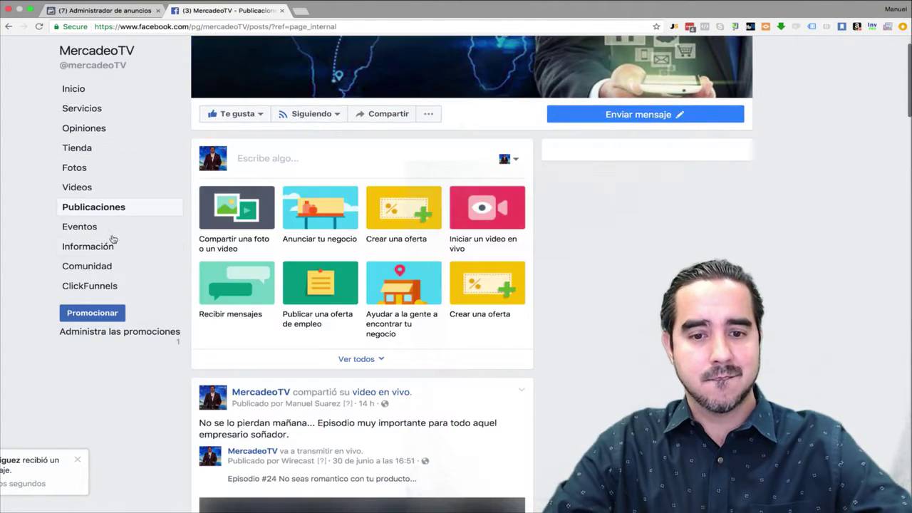
{"action": "scroll", "coordinate": [343, 394], "scroll_direction": "up", "scroll_amount": 3}
{"action": "scroll", "coordinate": [343, 395], "scroll_direction": "down", "scroll_amount": 20}
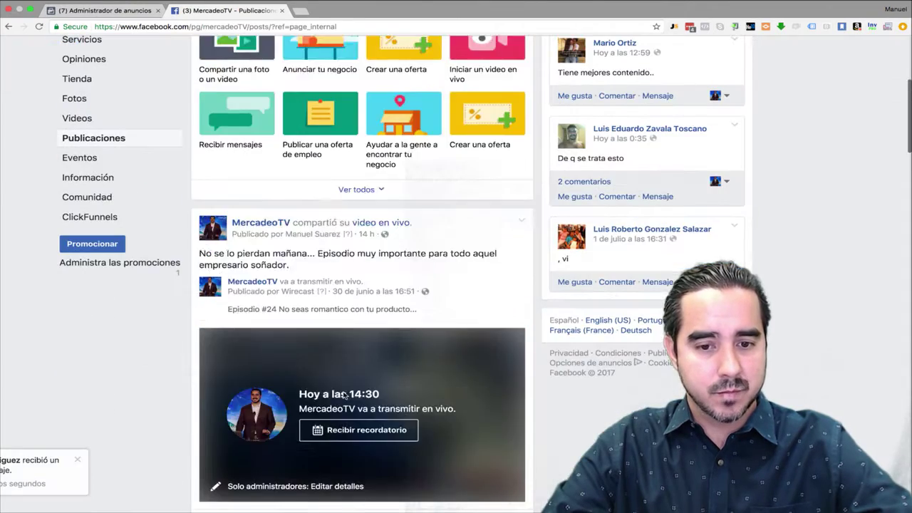
{"action": "scroll", "coordinate": [343, 396], "scroll_direction": "down", "scroll_amount": 20}
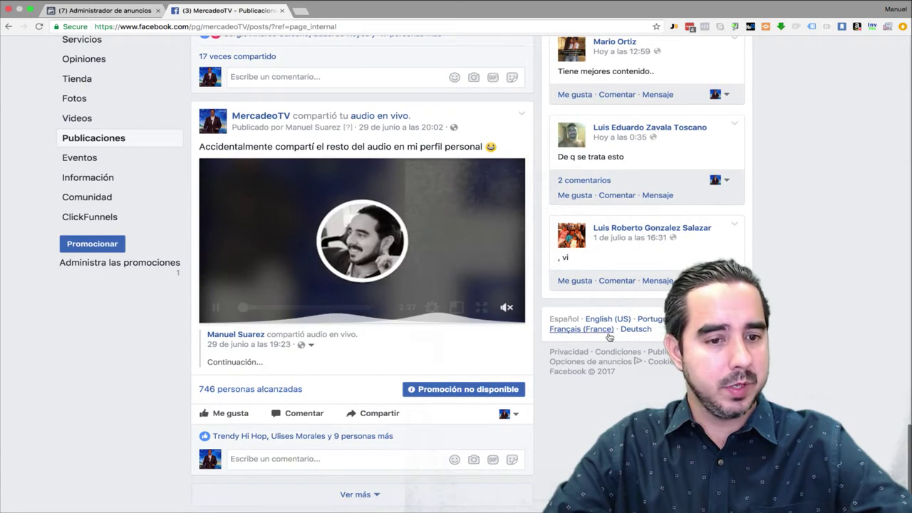
Step: Open the Herramientas de publicación of the MercadeoTV page to list its published posts
{"action": "scroll", "coordinate": [106, 143], "scroll_direction": "up", "scroll_amount": 2}
{"action": "scroll", "coordinate": [176, 112], "scroll_direction": "up", "scroll_amount": 10}
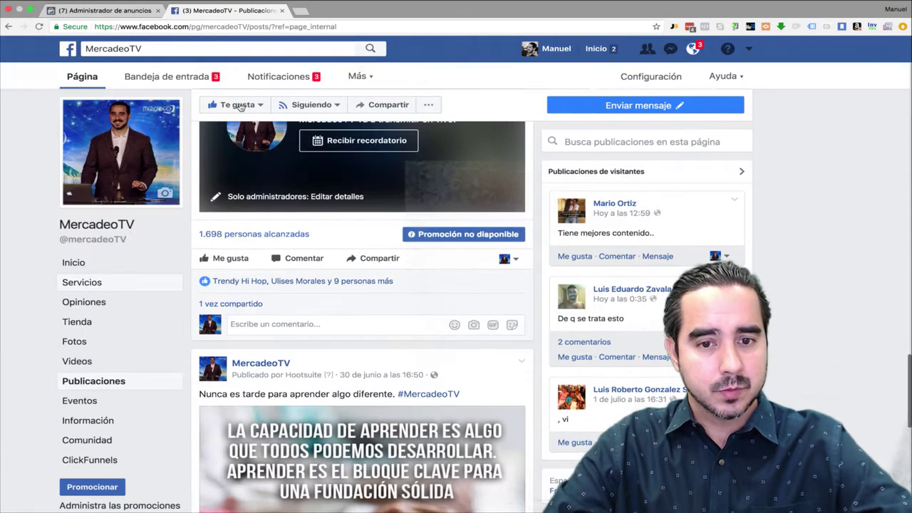
{"action": "left_click", "coordinate": [359, 76]}
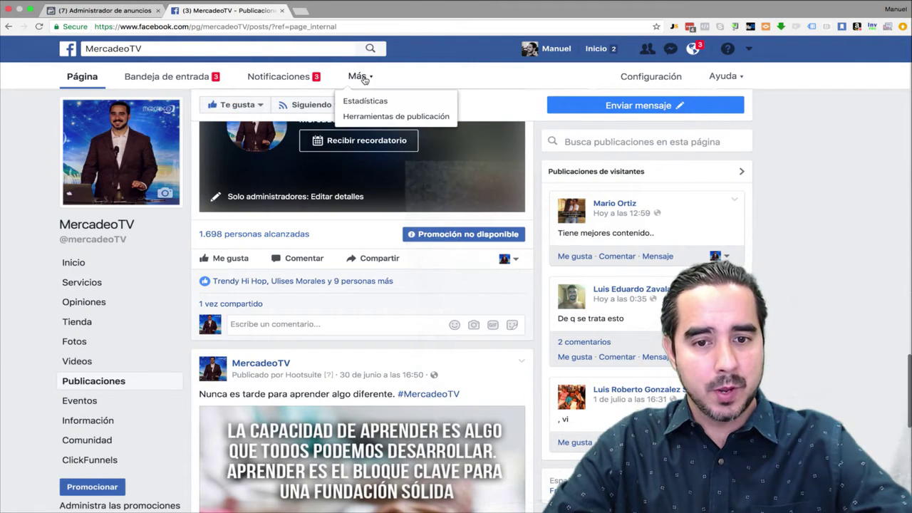
{"action": "left_click", "coordinate": [382, 118]}
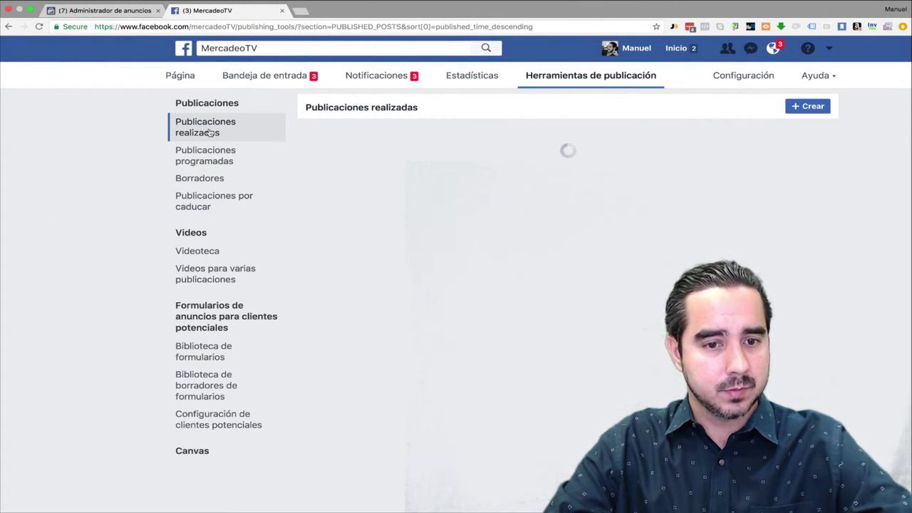
Step: Look through Publicaciones realizadas for the "Quejarse no resuelve nada..." post
{"action": "scroll", "coordinate": [384, 302], "scroll_direction": "down", "scroll_amount": 3}
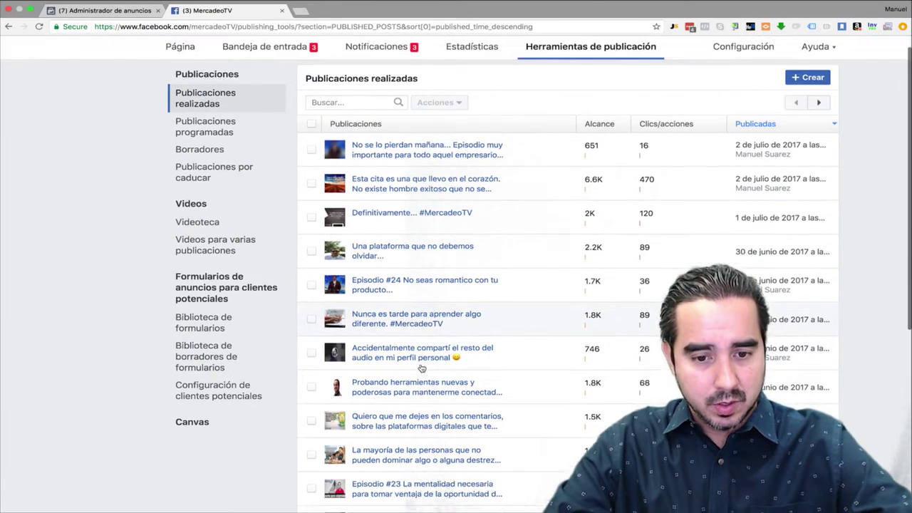
{"action": "scroll", "coordinate": [431, 364], "scroll_direction": "down", "scroll_amount": 2}
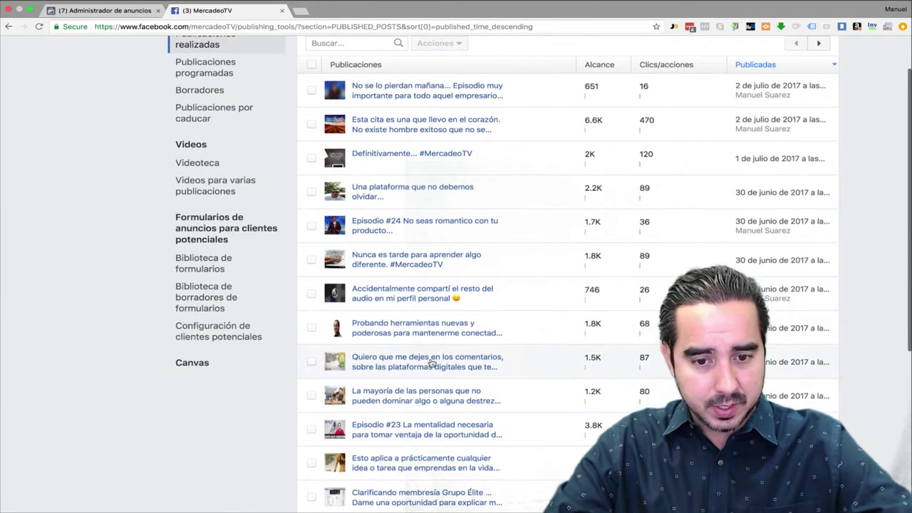
{"action": "scroll", "coordinate": [431, 363], "scroll_direction": "down", "scroll_amount": 1}
{"action": "scroll", "coordinate": [477, 410], "scroll_direction": "down", "scroll_amount": 3}
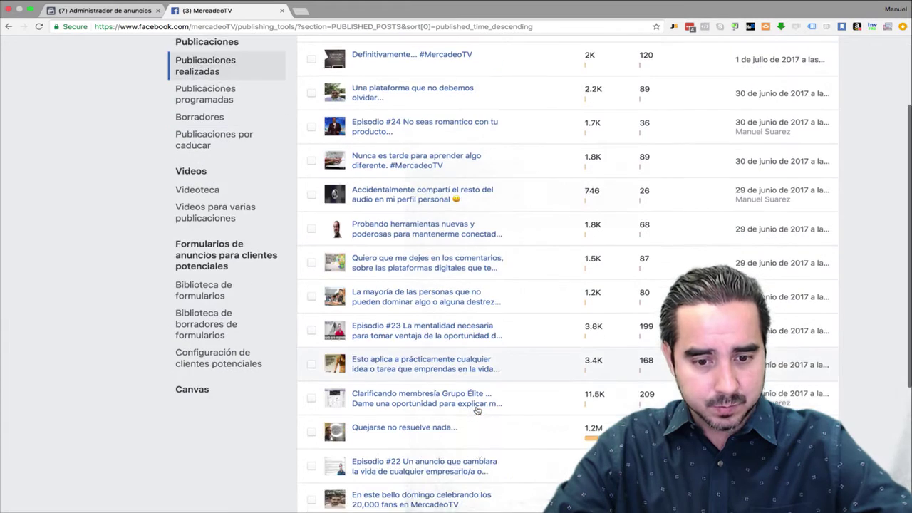
{"action": "scroll", "coordinate": [477, 410], "scroll_direction": "down", "scroll_amount": 2}
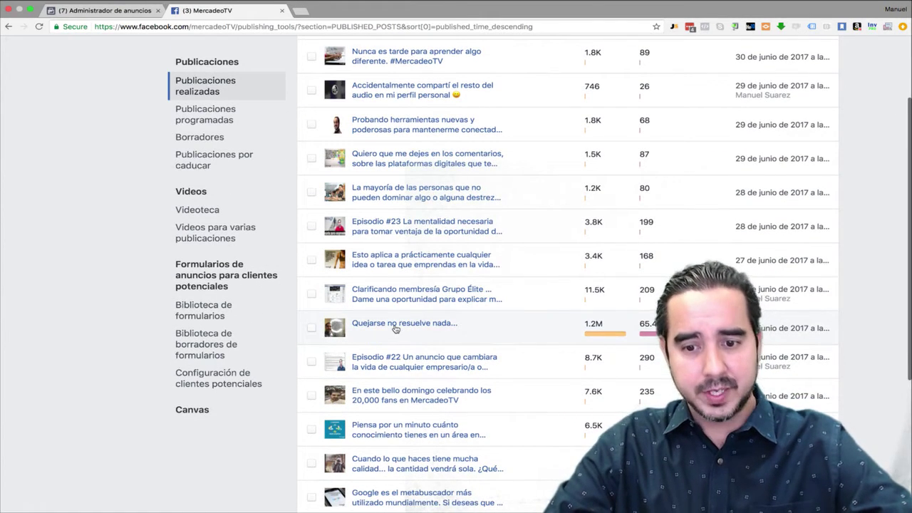
{"action": "scroll", "coordinate": [517, 346], "scroll_direction": "down", "scroll_amount": 1}
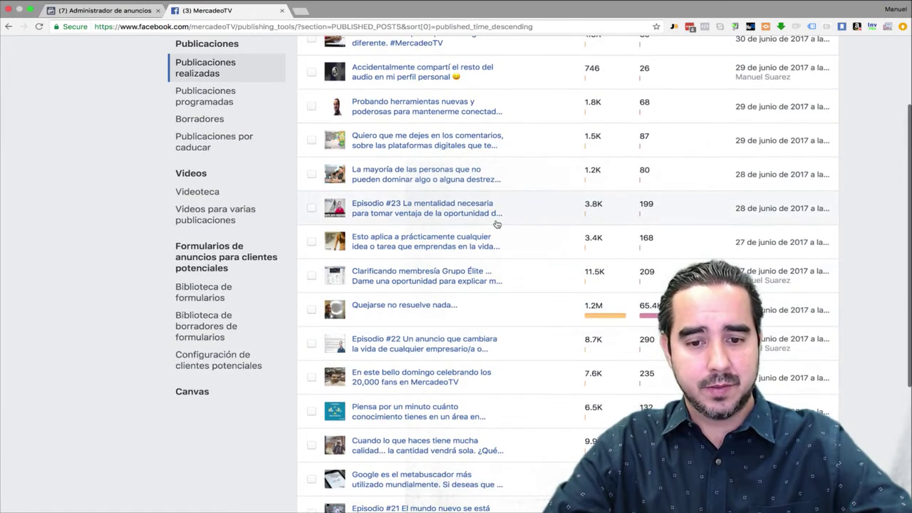
Step: Enlarge the list and compare the Alcance and Clics/acciones of the "Quejarse no resuelve nada..." post with its neighbours
{"action": "scroll", "coordinate": [497, 224], "scroll_direction": "up", "scroll_amount": 5}
{"action": "scroll", "coordinate": [411, 364], "scroll_direction": "down", "scroll_amount": 4}
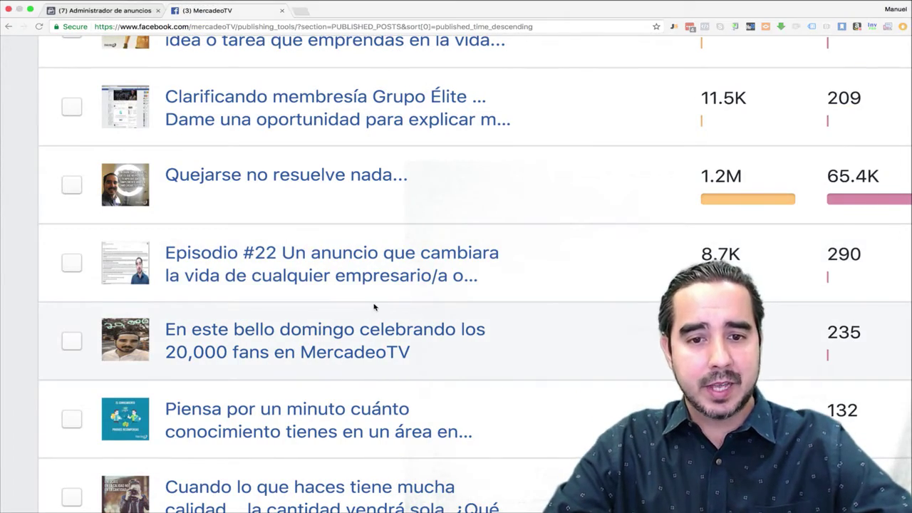
{"action": "scroll", "coordinate": [239, 243], "scroll_direction": "left", "scroll_amount": 2}
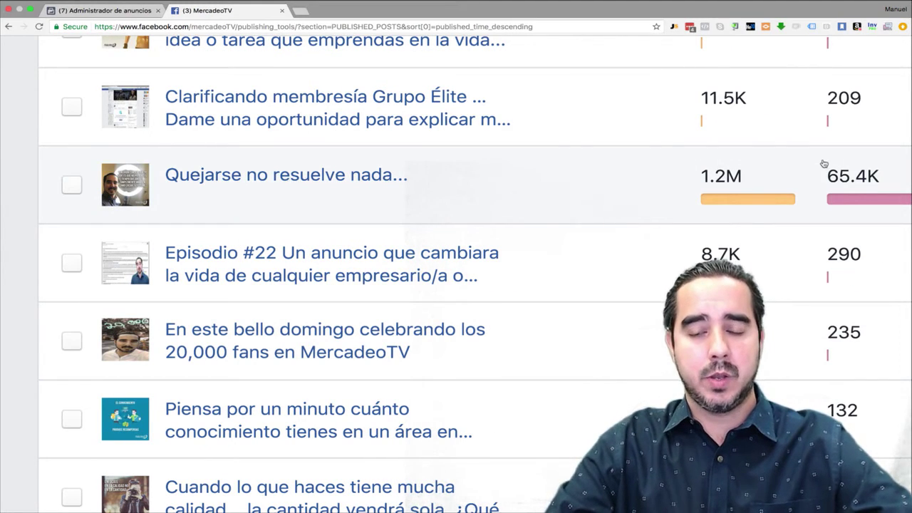
{"action": "scroll", "coordinate": [723, 178], "scroll_direction": "right", "scroll_amount": 8}
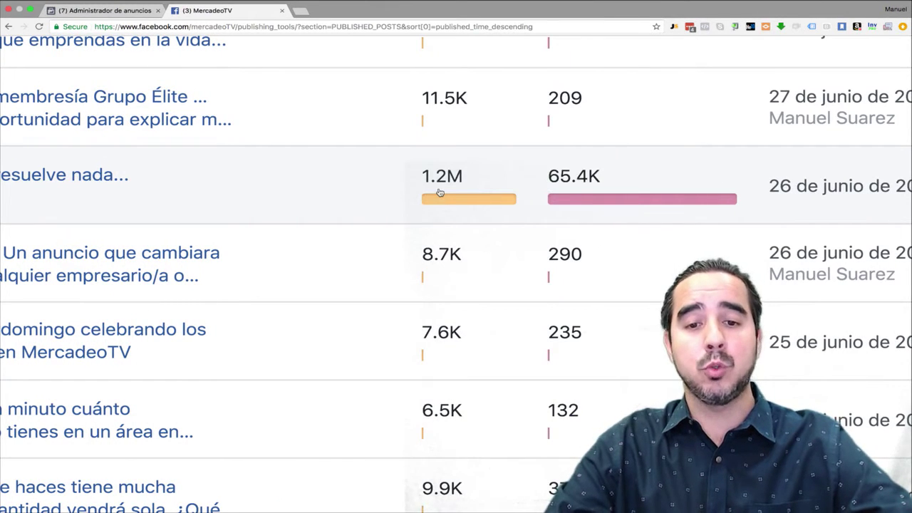
{"action": "scroll", "coordinate": [440, 190], "scroll_direction": "down", "scroll_amount": 2}
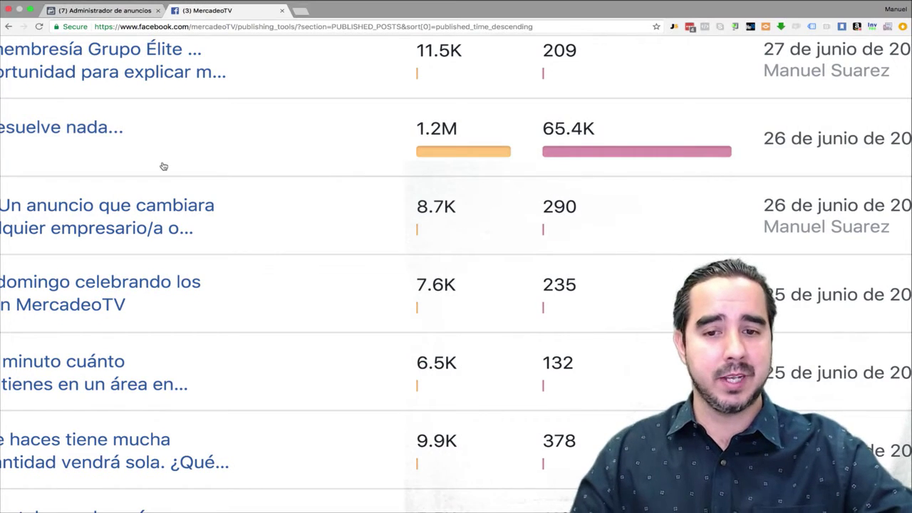
Step: Open the details of the "Quejarse no resuelve nada..." post and view its quote image, reach, reactions, comments and shares
{"action": "scroll", "coordinate": [163, 167], "scroll_direction": "left", "scroll_amount": 5}
{"action": "left_click", "coordinate": [172, 135]}
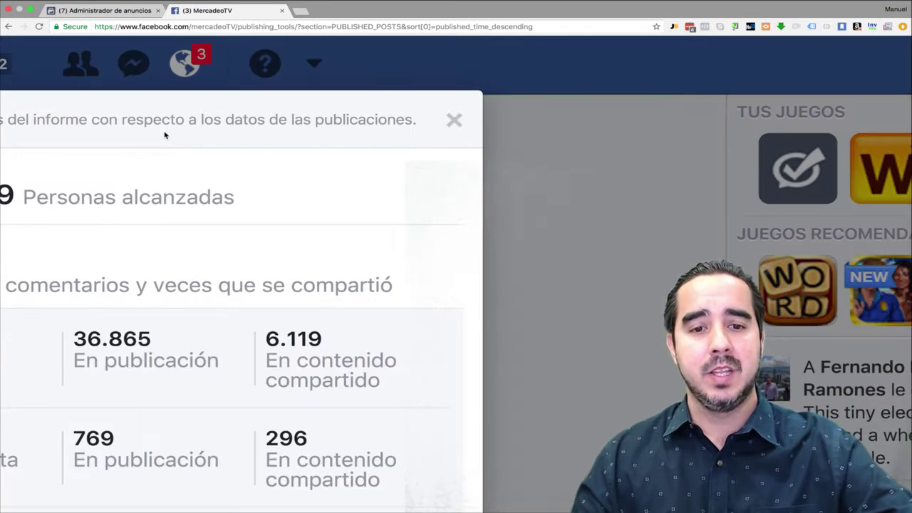
{"action": "scroll", "coordinate": [266, 156], "scroll_direction": "down", "scroll_amount": 5}
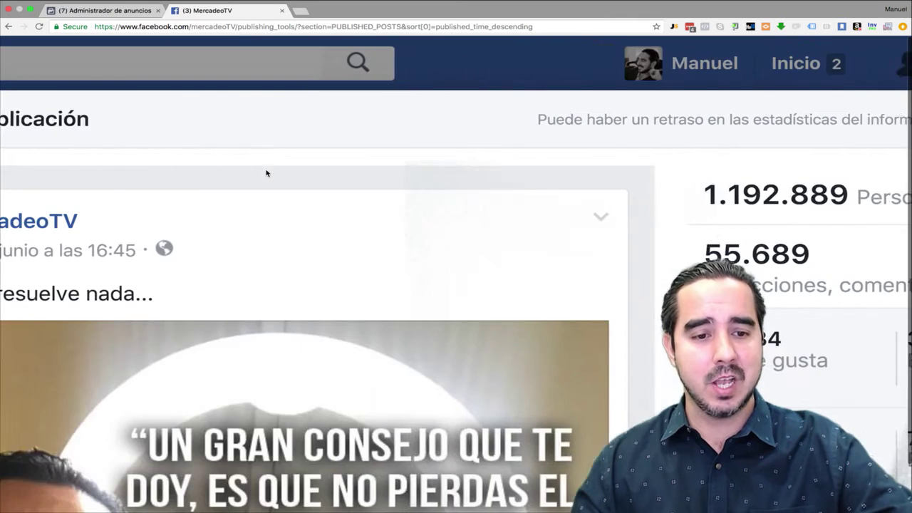
{"action": "scroll", "coordinate": [358, 372], "scroll_direction": "left", "scroll_amount": 3}
{"action": "scroll", "coordinate": [222, 495], "scroll_direction": "up", "scroll_amount": 5}
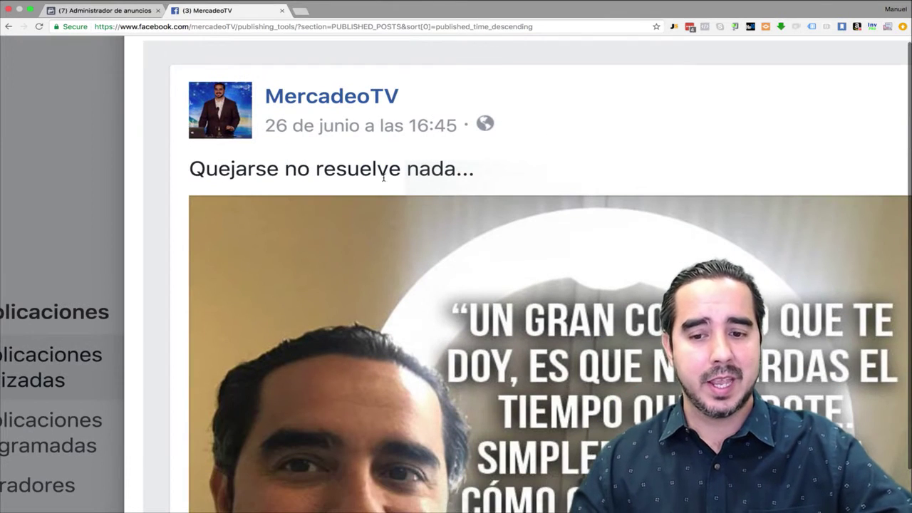
{"action": "scroll", "coordinate": [89, 357], "scroll_direction": "down", "scroll_amount": 5}
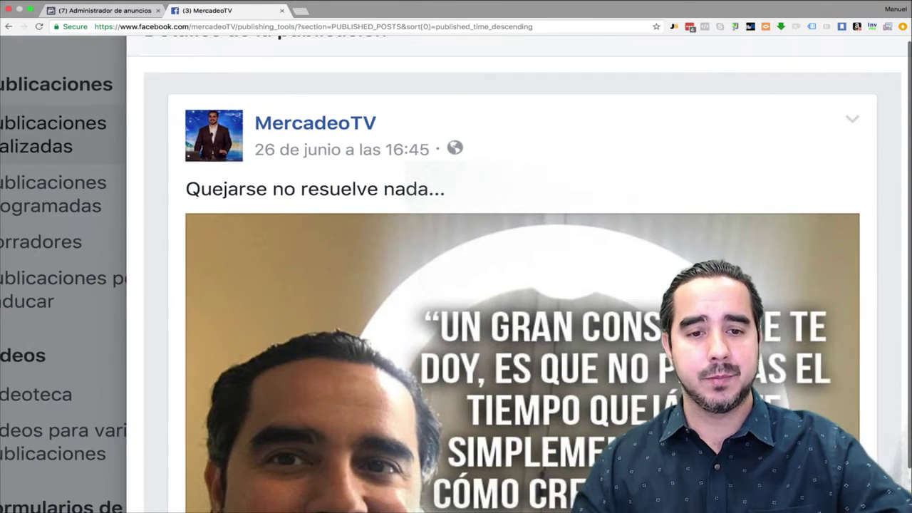
{"action": "scroll", "coordinate": [222, 424], "scroll_direction": "down", "scroll_amount": 5}
{"action": "scroll", "coordinate": [223, 425], "scroll_direction": "up", "scroll_amount": 5}
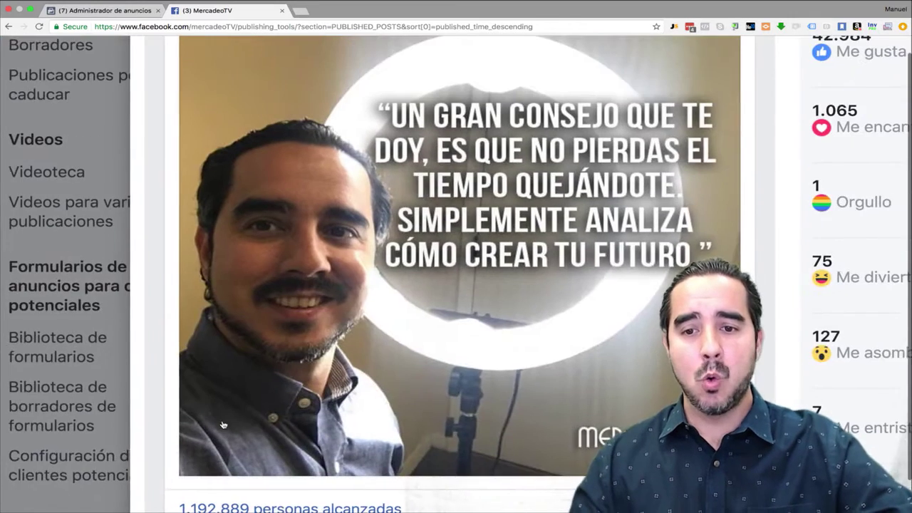
{"action": "scroll", "coordinate": [222, 425], "scroll_direction": "down", "scroll_amount": 3}
{"action": "scroll", "coordinate": [222, 424], "scroll_direction": "up", "scroll_amount": 4}
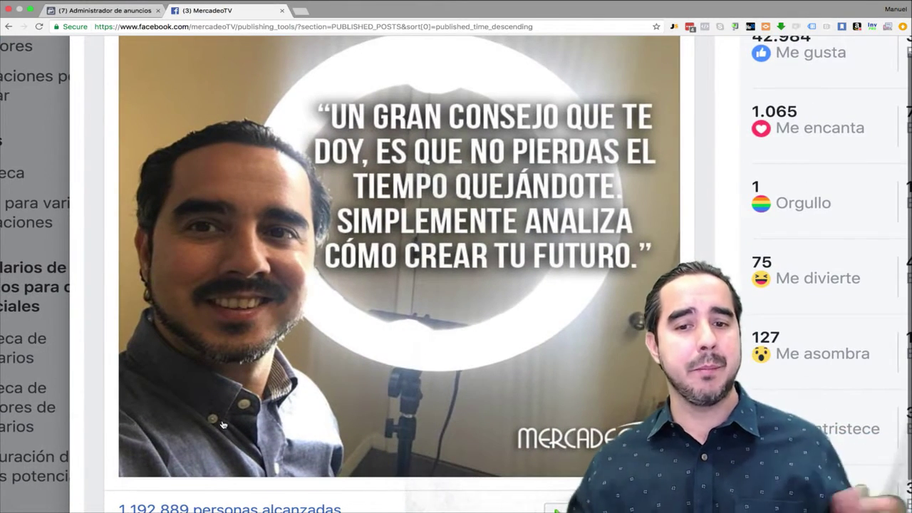
{"action": "scroll", "coordinate": [356, 456], "scroll_direction": "down", "scroll_amount": 5}
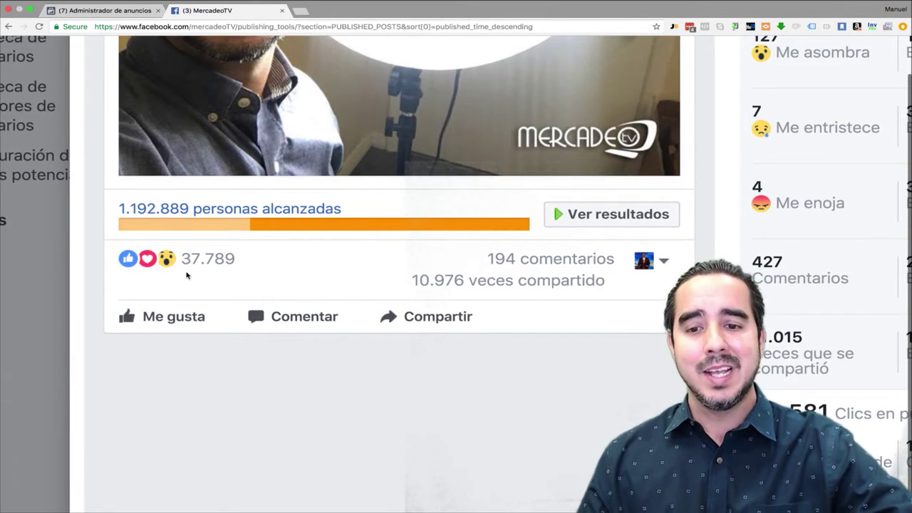
{"action": "scroll", "coordinate": [336, 291], "scroll_direction": "up", "scroll_amount": 3}
{"action": "scroll", "coordinate": [335, 292], "scroll_direction": "right", "scroll_amount": 1}
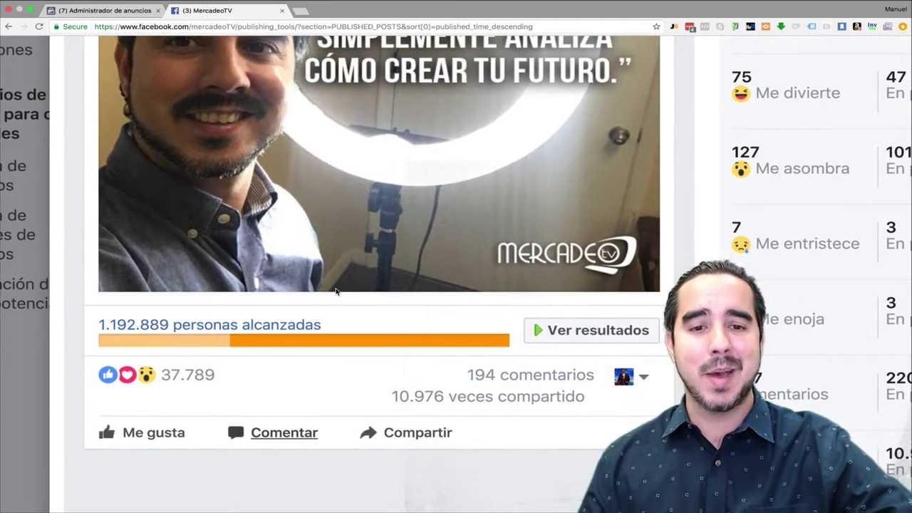
Step: Examine the post's detailed statistics, from people reached and each reaction type to shares, clicks and negative feedback
{"action": "scroll", "coordinate": [336, 291], "scroll_direction": "up", "scroll_amount": 3}
{"action": "scroll", "coordinate": [335, 291], "scroll_direction": "right", "scroll_amount": 6}
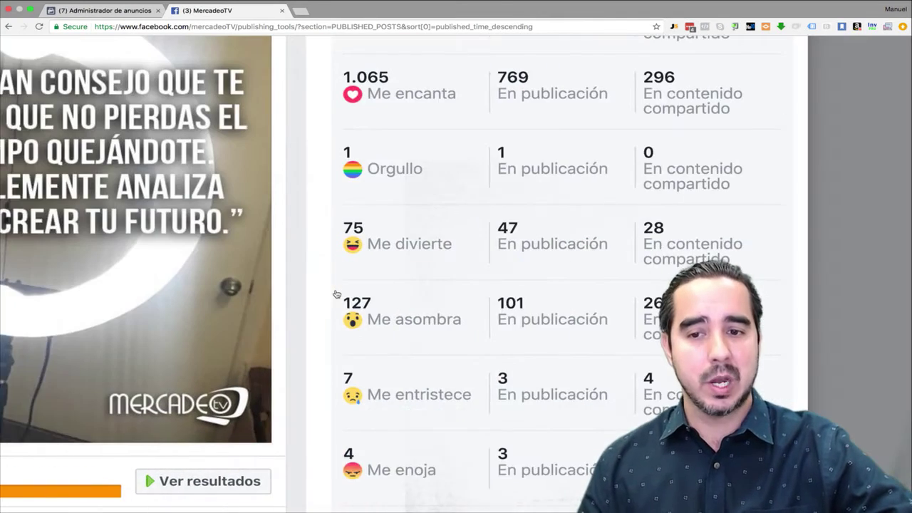
{"action": "scroll", "coordinate": [336, 293], "scroll_direction": "up", "scroll_amount": 2}
{"action": "scroll", "coordinate": [336, 294], "scroll_direction": "up", "scroll_amount": 3}
{"action": "scroll", "coordinate": [336, 295], "scroll_direction": "right", "scroll_amount": 1}
{"action": "scroll", "coordinate": [336, 295], "scroll_direction": "up", "scroll_amount": 1}
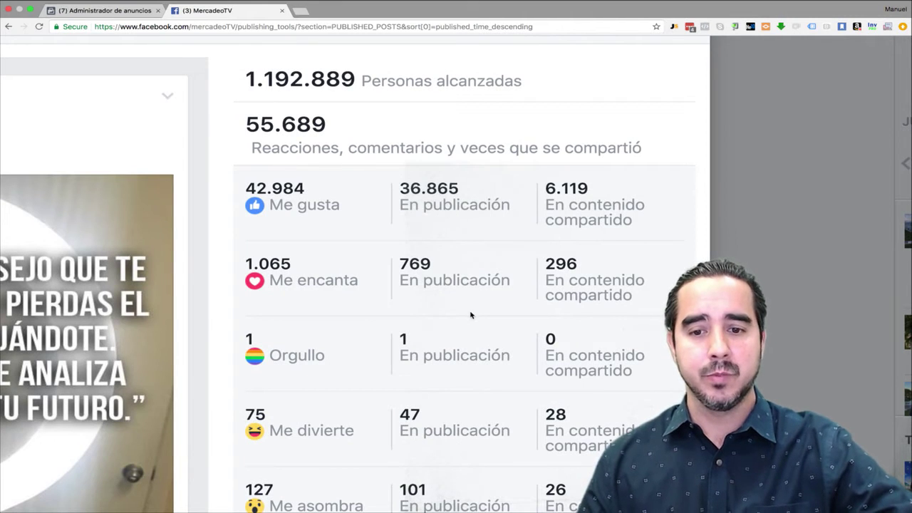
{"action": "scroll", "coordinate": [471, 315], "scroll_direction": "down", "scroll_amount": 2}
{"action": "scroll", "coordinate": [329, 337], "scroll_direction": "down", "scroll_amount": 5}
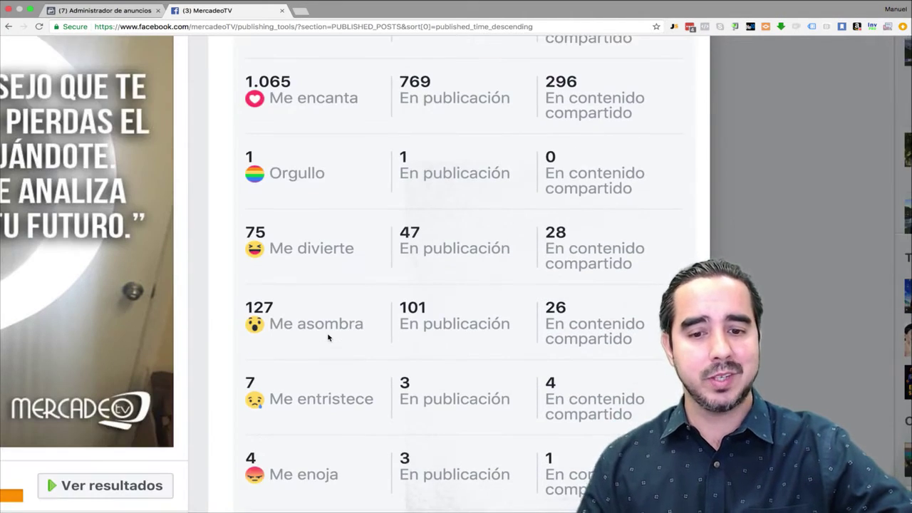
{"action": "scroll", "coordinate": [328, 337], "scroll_direction": "down", "scroll_amount": 4}
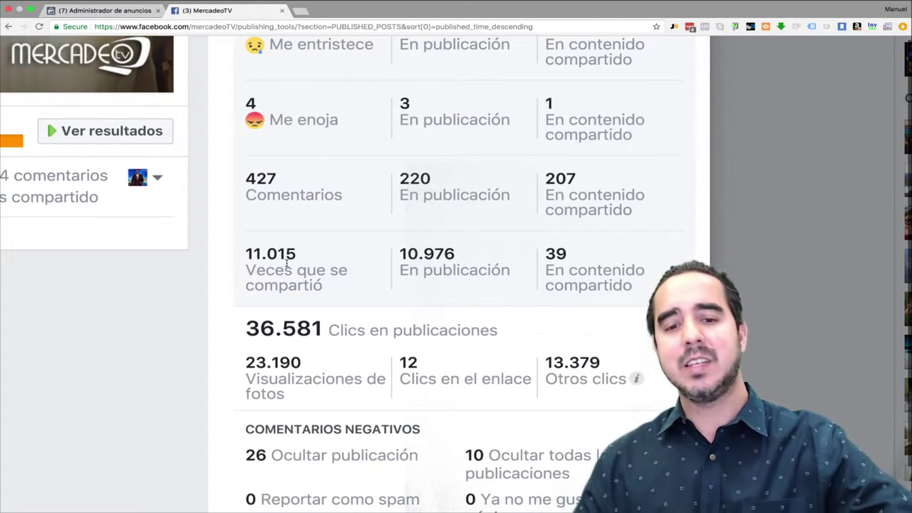
{"action": "scroll", "coordinate": [287, 264], "scroll_direction": "down", "scroll_amount": 2}
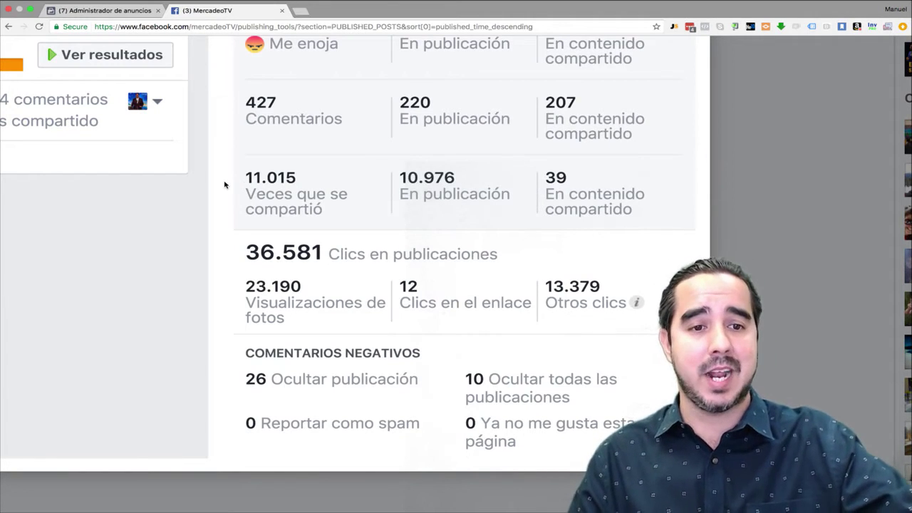
Step: Close the MercadeoTV page, return to the campaign objectives and read the descriptions of Tráfico and Interacción
{"action": "left_click", "coordinate": [281, 11]}
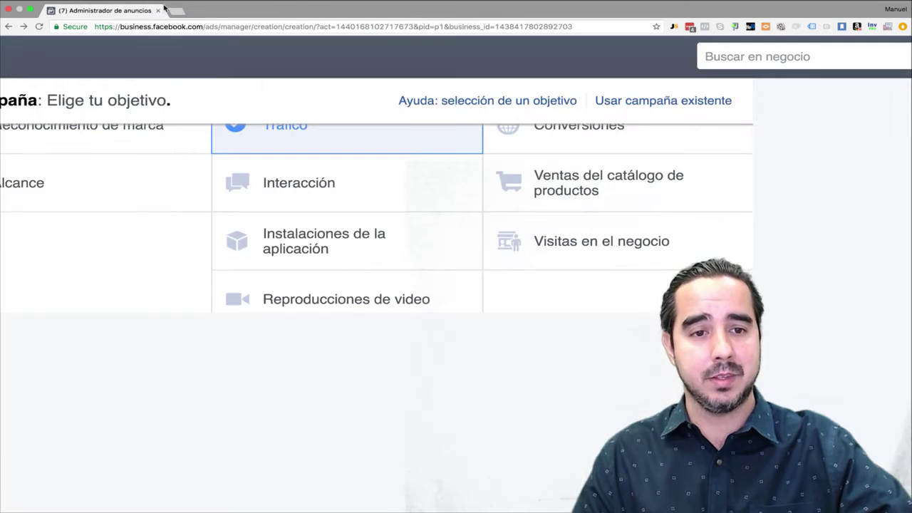
{"action": "scroll", "coordinate": [303, 203], "scroll_direction": "up", "scroll_amount": 3}
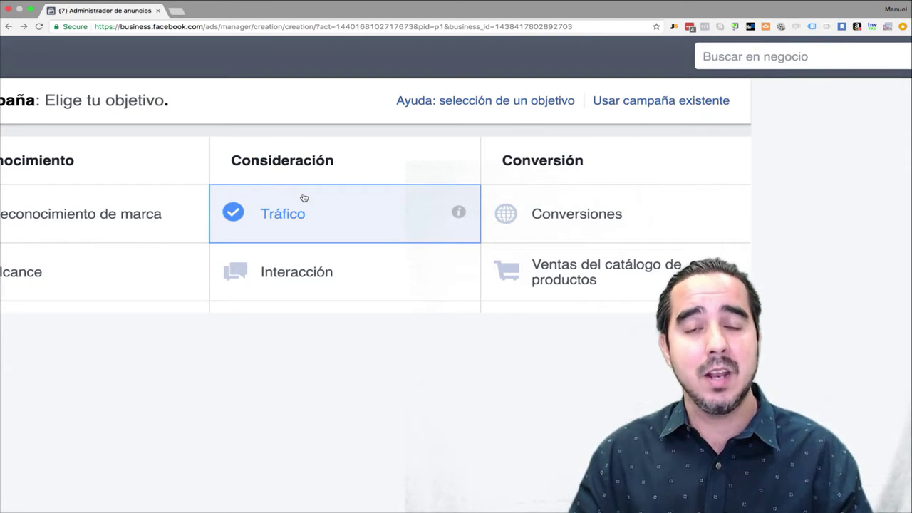
{"action": "mouse_move", "coordinate": [462, 213]}
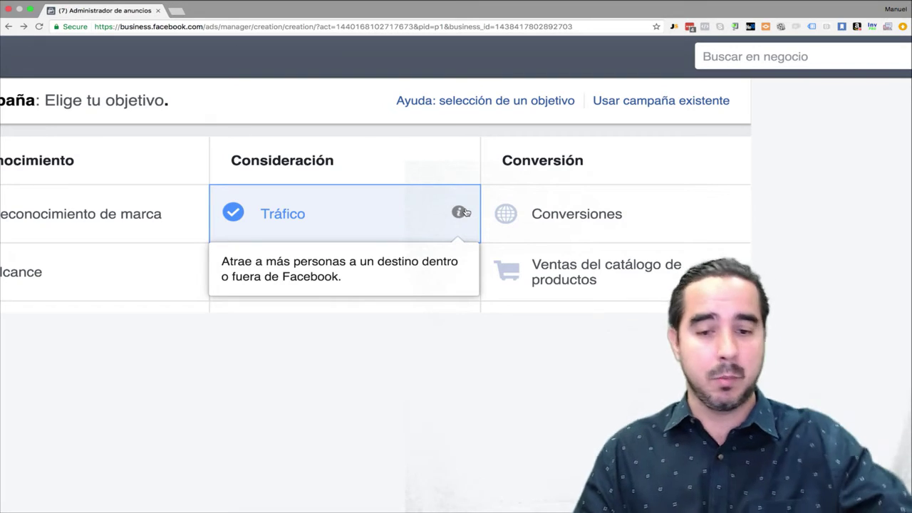
{"action": "scroll", "coordinate": [370, 300], "scroll_direction": "down", "scroll_amount": 5}
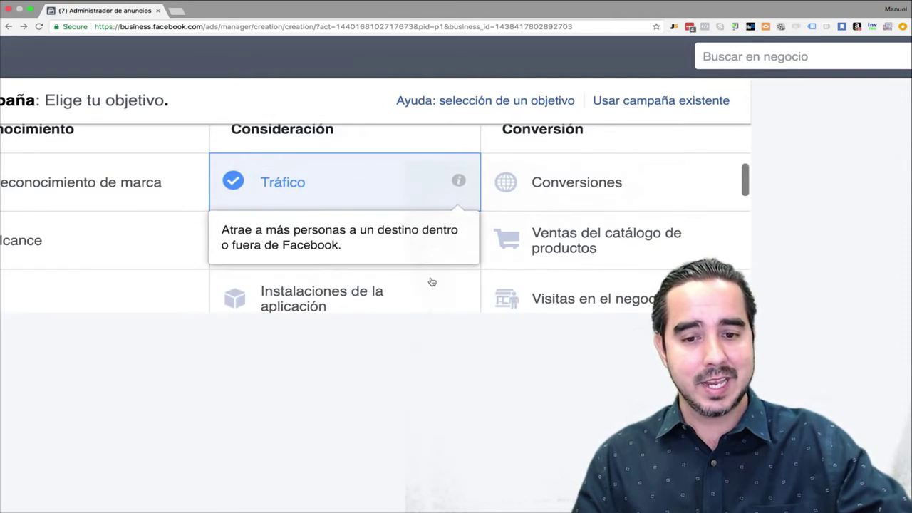
{"action": "scroll", "coordinate": [372, 224], "scroll_direction": "up", "scroll_amount": 2}
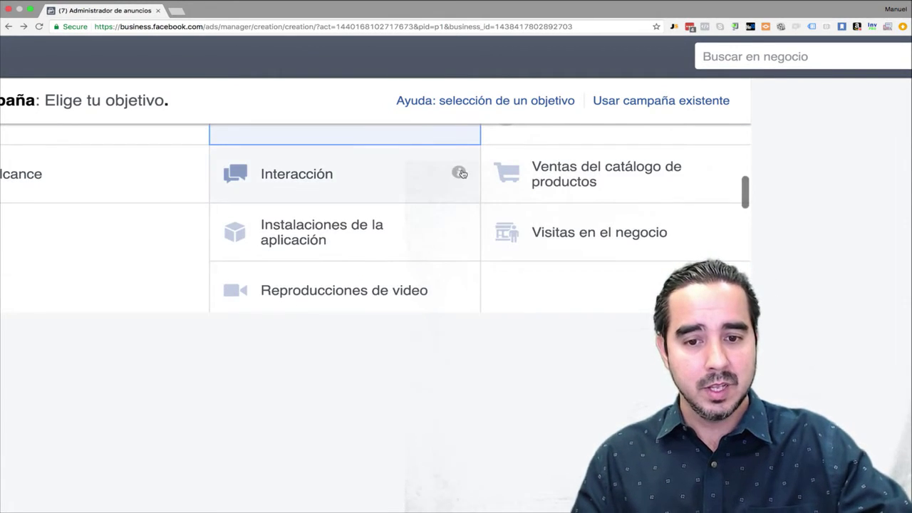
{"action": "mouse_move", "coordinate": [459, 176]}
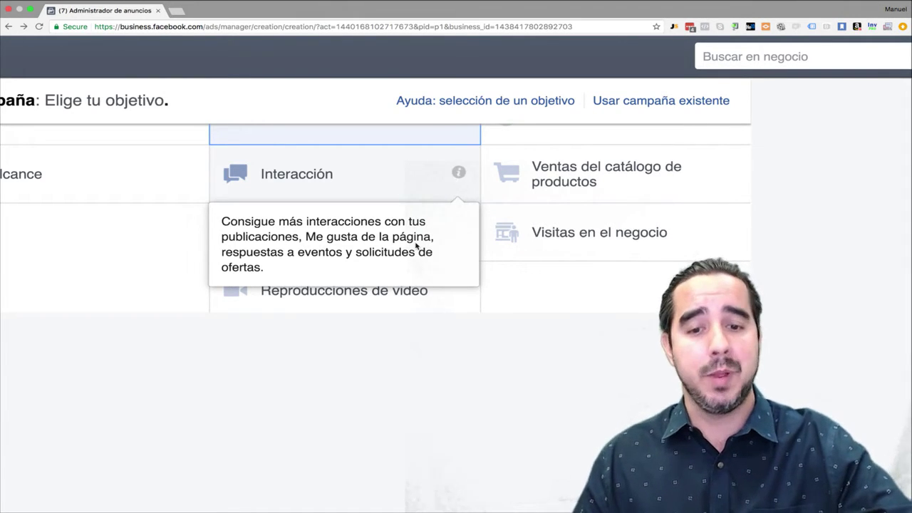
Step: Review the Reproducciones de video objective and read the description of Generación de clientes potenciales
{"action": "scroll", "coordinate": [456, 302], "scroll_direction": "down", "scroll_amount": 3}
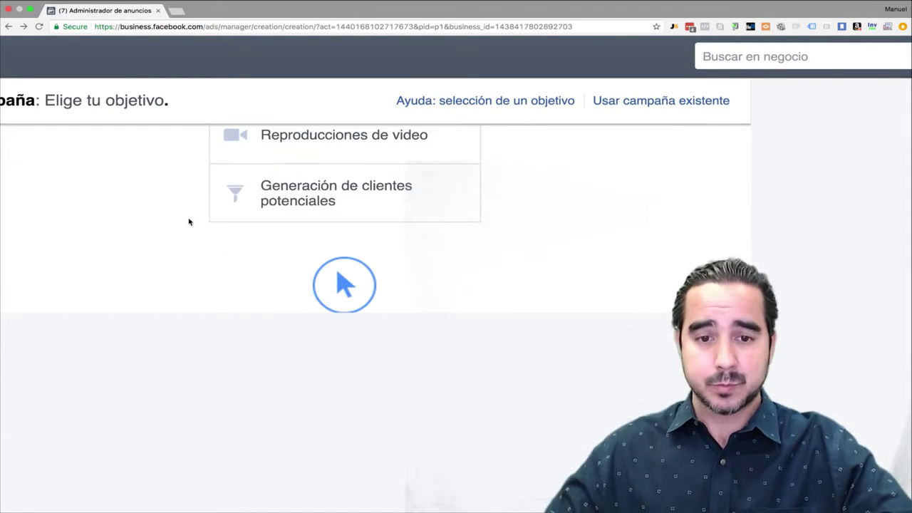
{"action": "scroll", "coordinate": [165, 216], "scroll_direction": "up", "scroll_amount": 2}
{"action": "scroll", "coordinate": [165, 215], "scroll_direction": "up", "scroll_amount": 1}
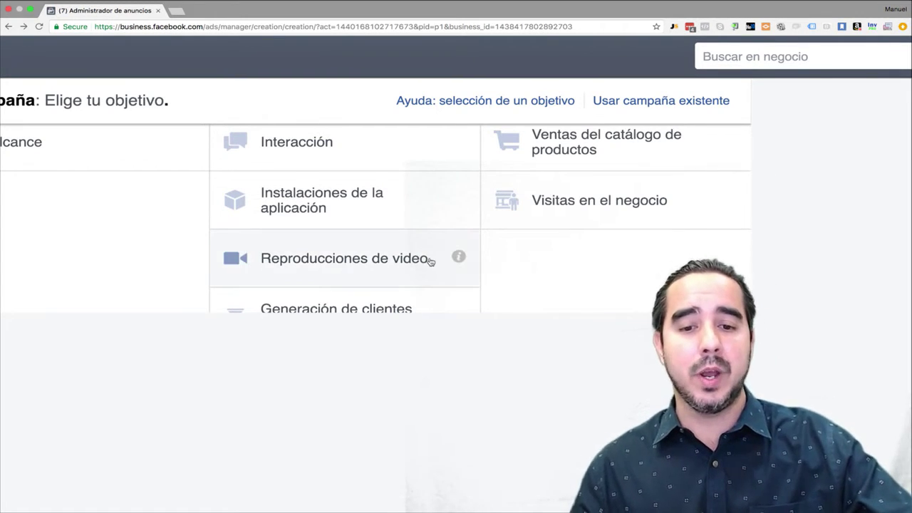
{"action": "scroll", "coordinate": [456, 255], "scroll_direction": "down", "scroll_amount": 3}
{"action": "scroll", "coordinate": [456, 255], "scroll_direction": "right", "scroll_amount": 3}
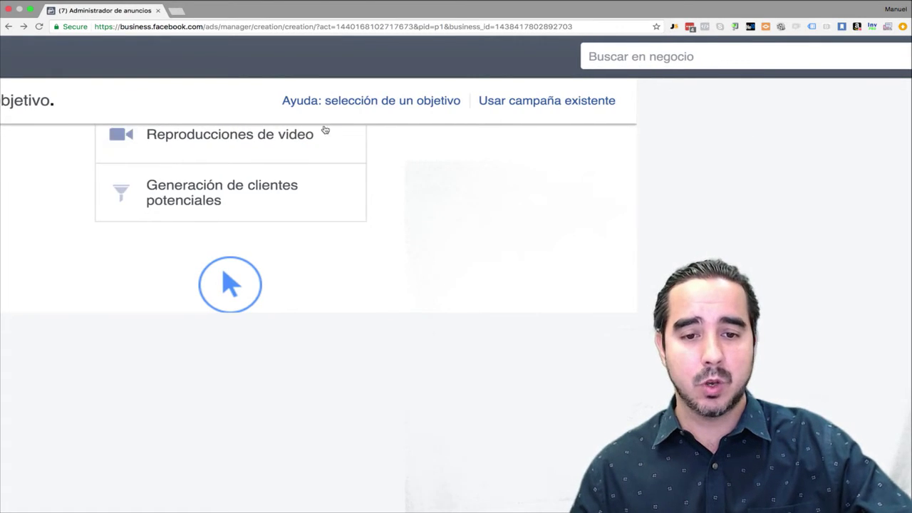
{"action": "mouse_move", "coordinate": [336, 136]}
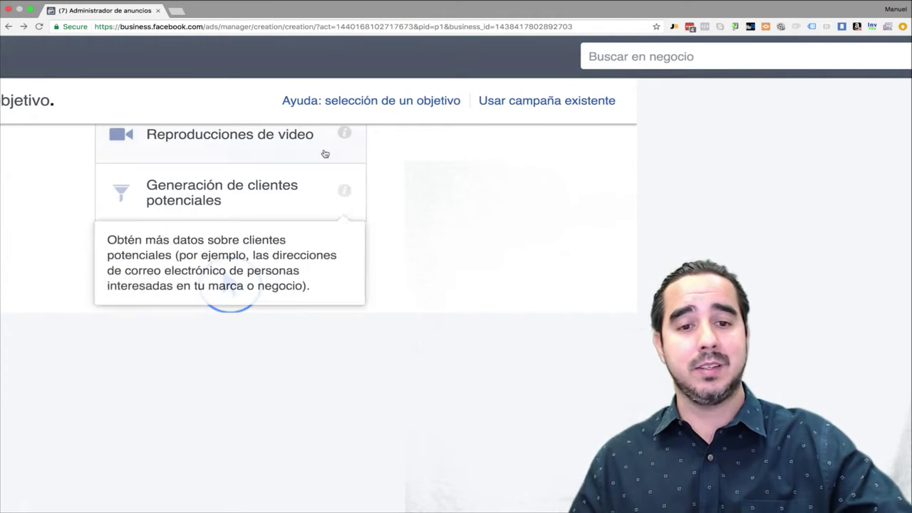
Step: Open facebook.com in a new browser tab
{"action": "left_click", "coordinate": [181, 15]}
{"action": "type", "text": "g=f"}
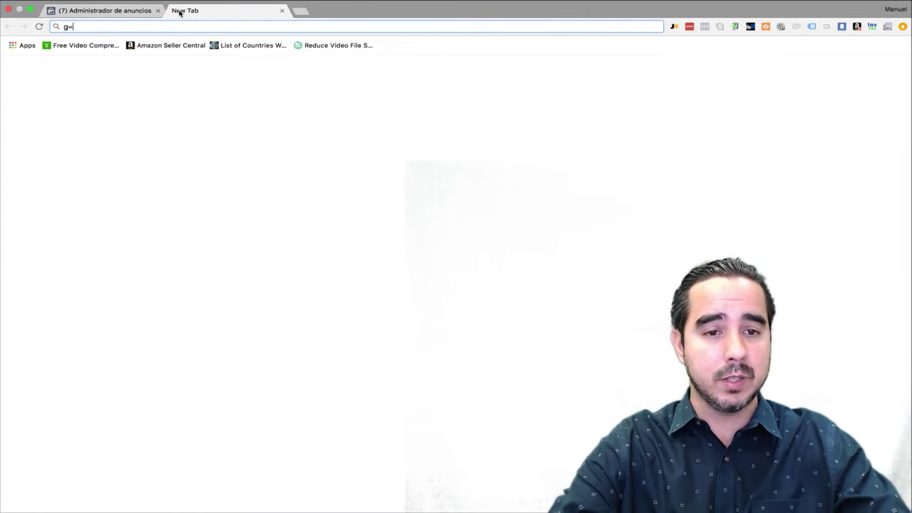
{"action": "key", "text": "BackSpace"}
{"action": "key", "text": "BackSpace"}
{"action": "key", "text": "BackSpace"}
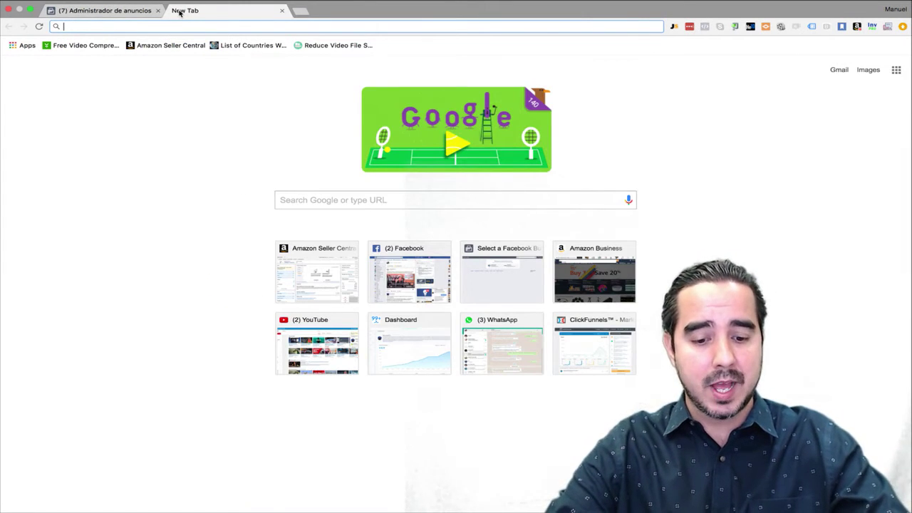
{"action": "type", "text": "facebook.com"}
{"action": "key", "text": "Return"}
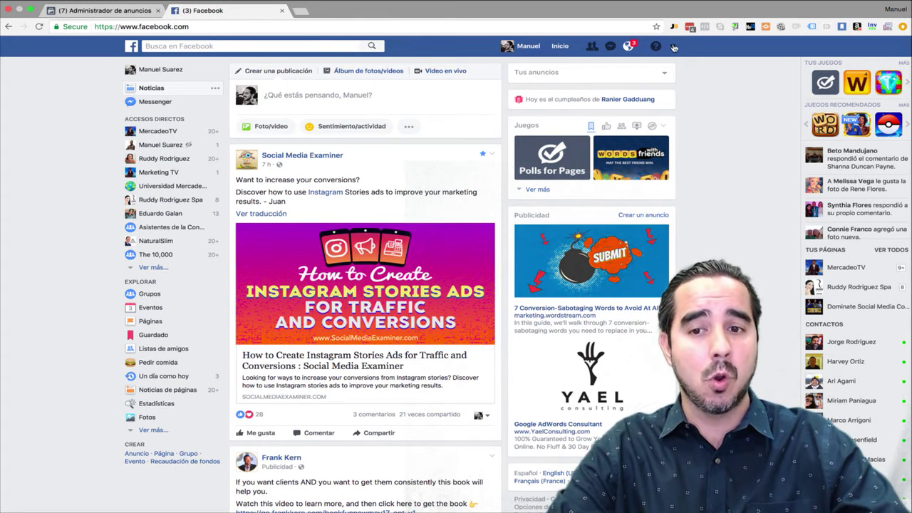
Step: Open the MercadeoTV page from the list of managed Facebook pages
{"action": "left_click", "coordinate": [673, 46]}
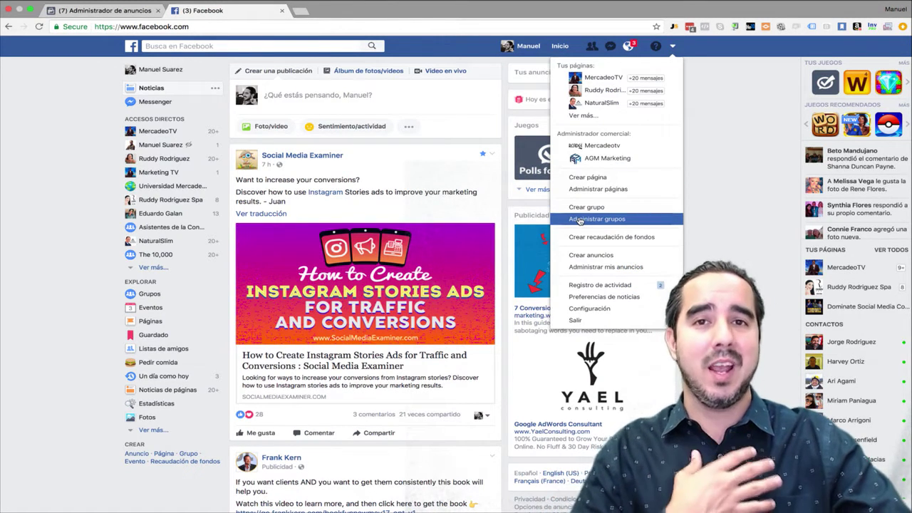
{"action": "left_click", "coordinate": [578, 188]}
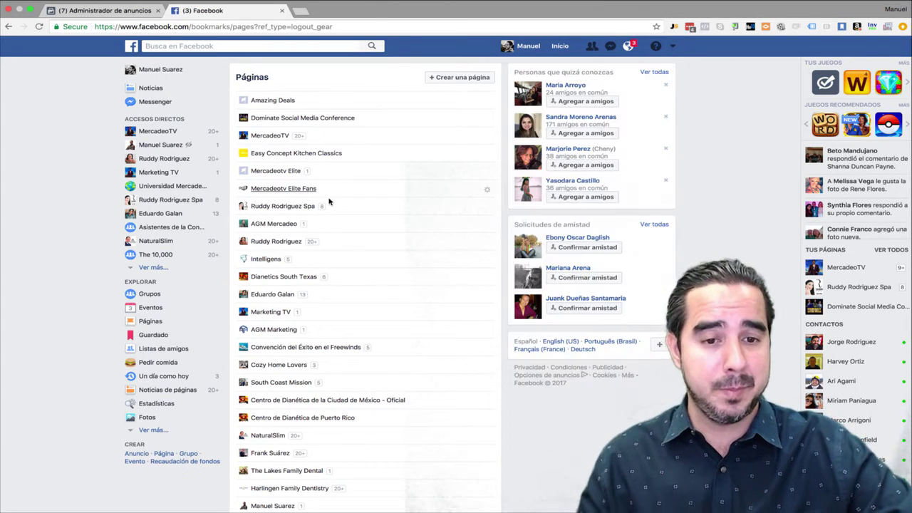
{"action": "left_click", "coordinate": [265, 136]}
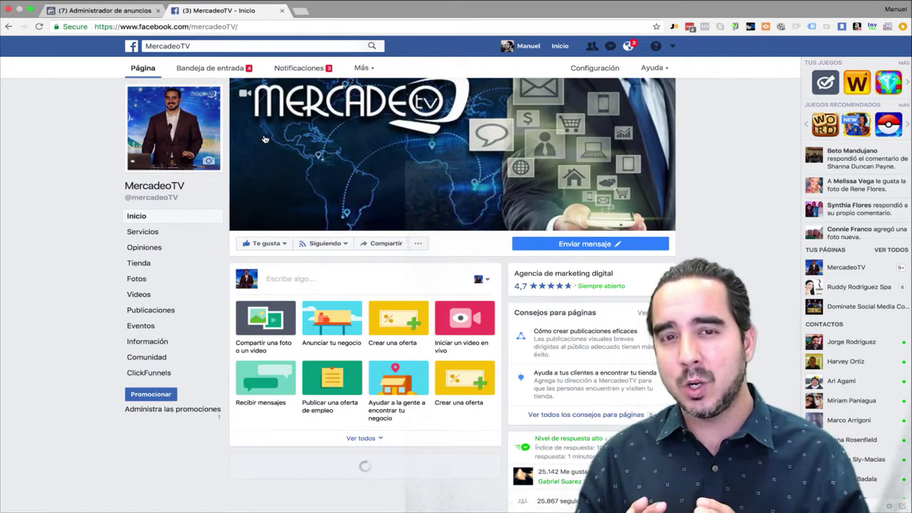
Step: Play the "Términos y palabras claves" video from the page's Videos section, try to skip ahead in it, and close it
{"action": "scroll", "coordinate": [428, 240], "scroll_direction": "down", "scroll_amount": 5}
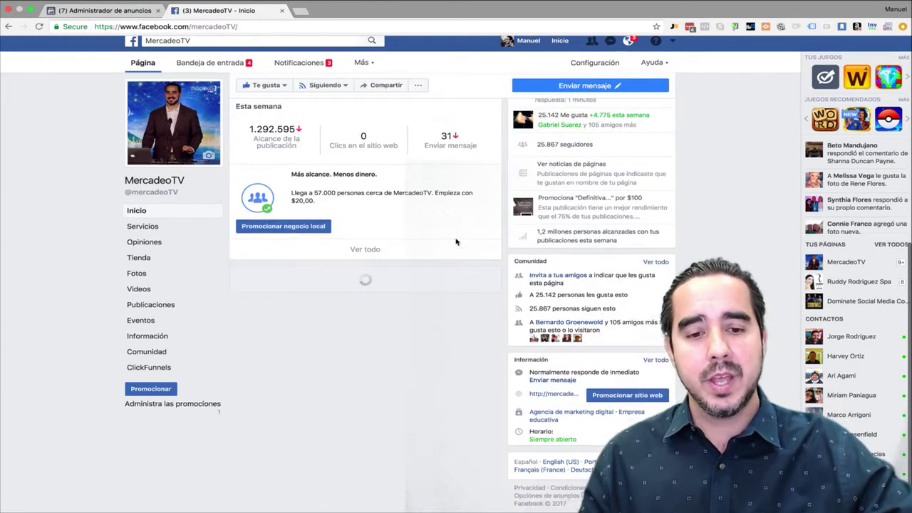
{"action": "scroll", "coordinate": [364, 428], "scroll_direction": "down", "scroll_amount": 3}
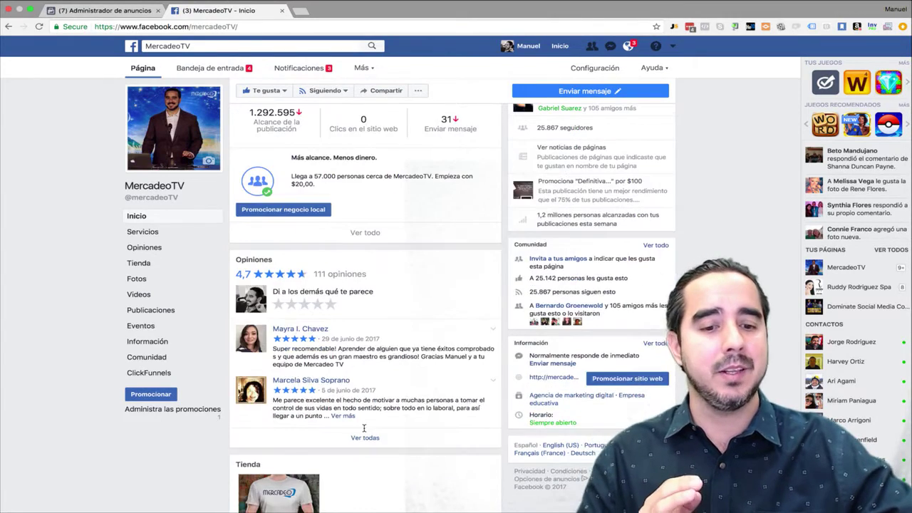
{"action": "scroll", "coordinate": [364, 426], "scroll_direction": "down", "scroll_amount": 10}
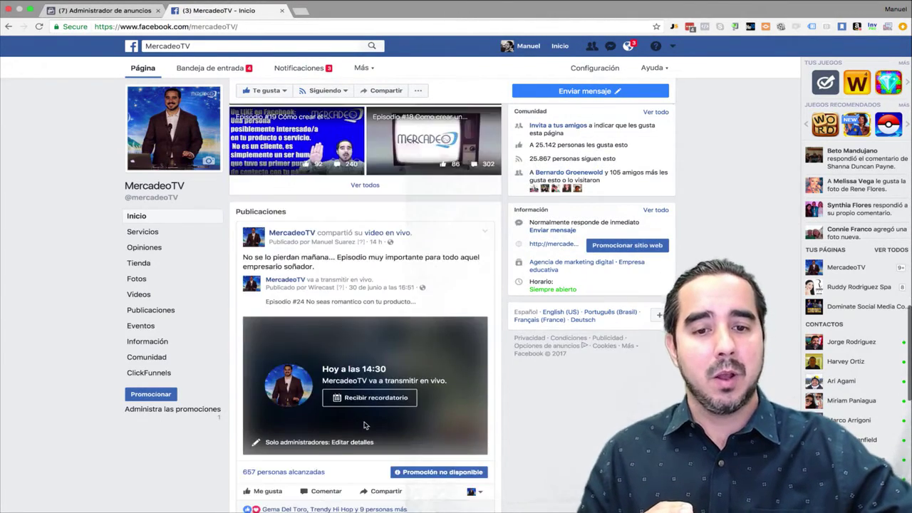
{"action": "scroll", "coordinate": [364, 425], "scroll_direction": "up", "scroll_amount": 3}
{"action": "left_click", "coordinate": [382, 264]}
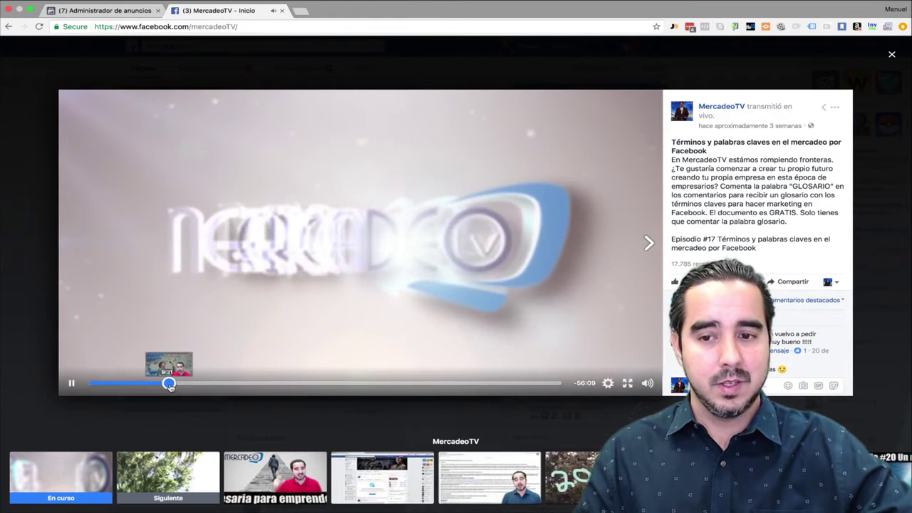
{"action": "left_click", "coordinate": [169, 380]}
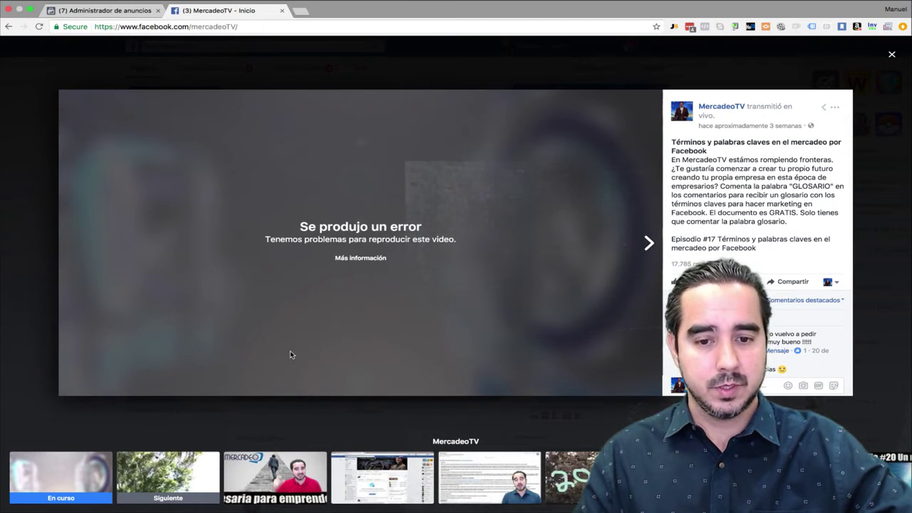
{"action": "left_click", "coordinate": [890, 56]}
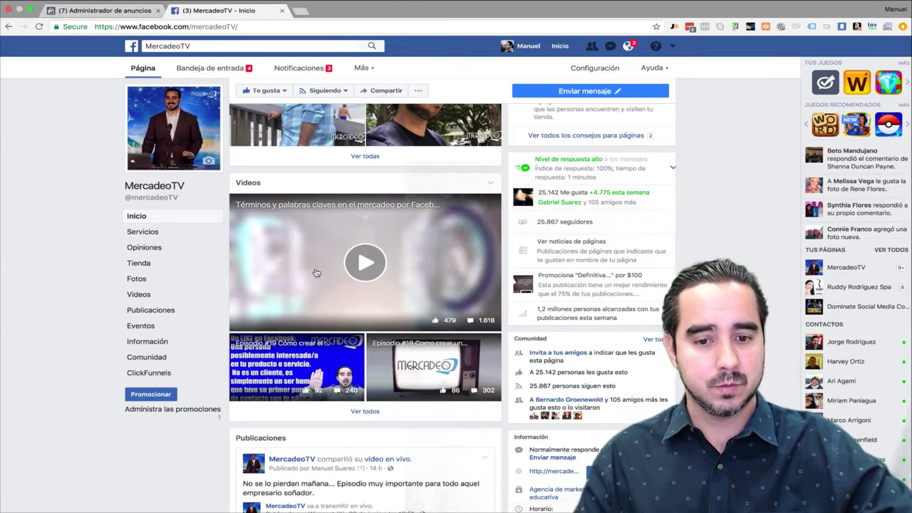
Step: Play the Episodio #18 video from a point shortly after its start, view its post text, and close it
{"action": "left_click", "coordinate": [421, 366]}
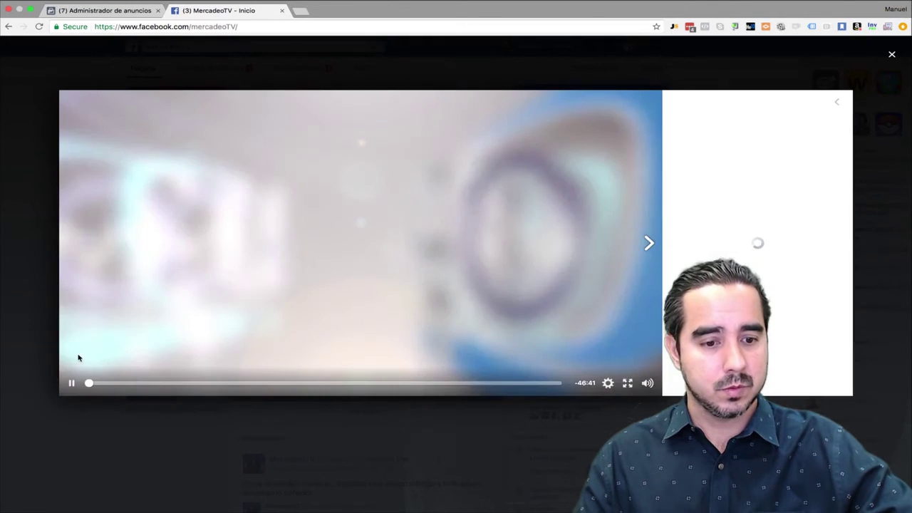
{"action": "left_click", "coordinate": [106, 383]}
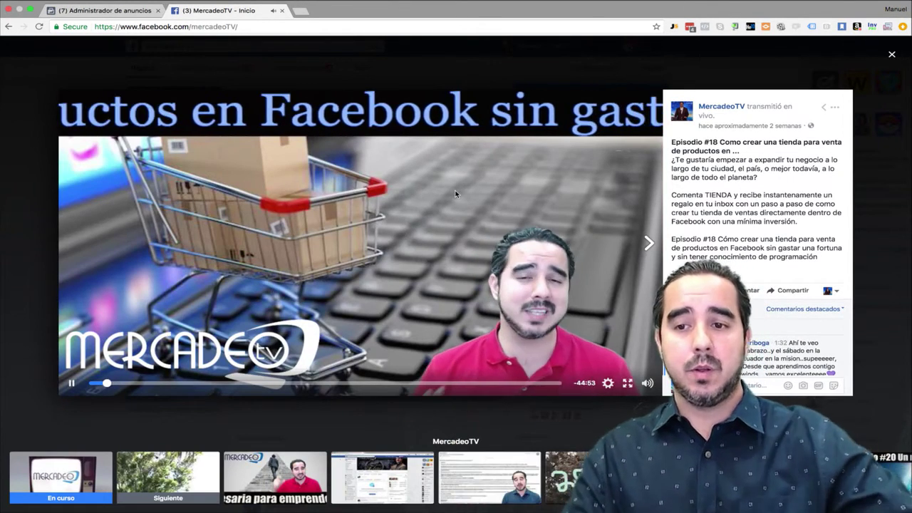
{"action": "scroll", "coordinate": [755, 214], "scroll_direction": "down", "scroll_amount": 3}
{"action": "left_click", "coordinate": [890, 53]}
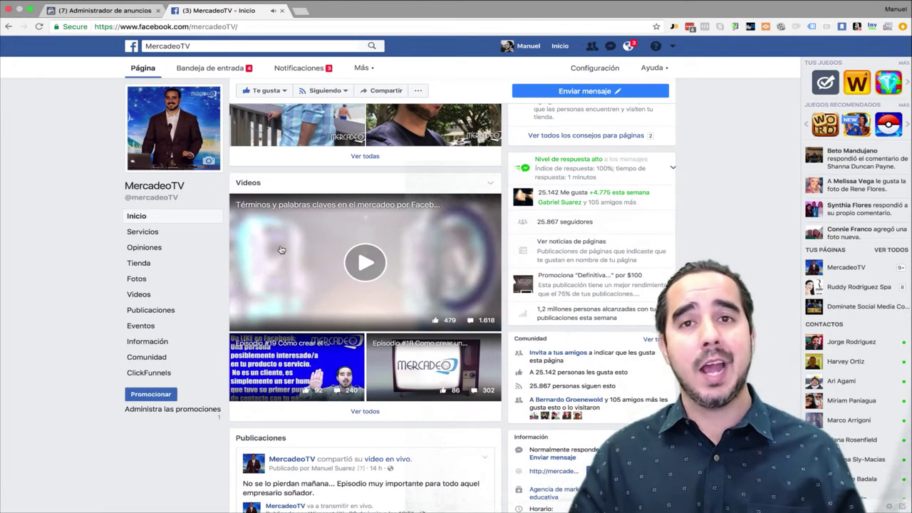
Step: Return to the campaign objectives in Administrador de anuncios and review Reproducciones de video and the Generación de clientes potenciales description
{"action": "left_click", "coordinate": [101, 10]}
{"action": "scroll", "coordinate": [241, 267], "scroll_direction": "up", "scroll_amount": 2}
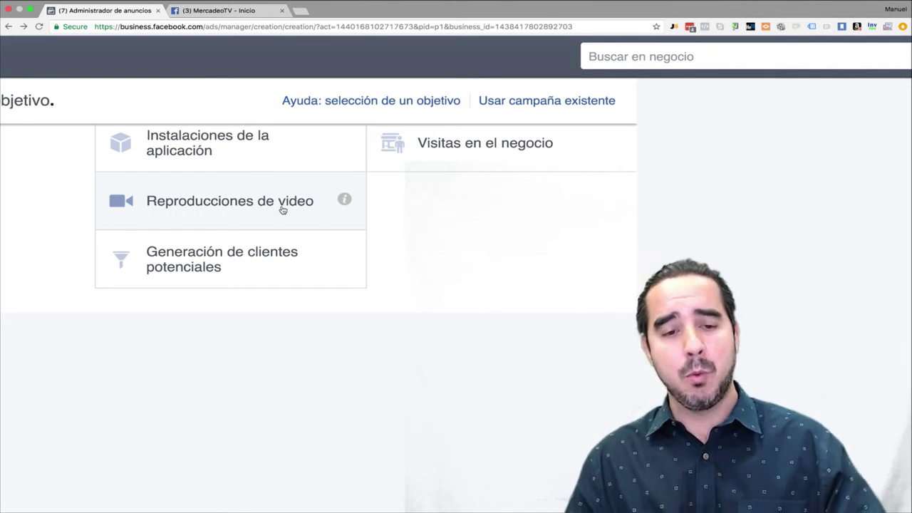
{"action": "scroll", "coordinate": [334, 261], "scroll_direction": "down", "scroll_amount": 5}
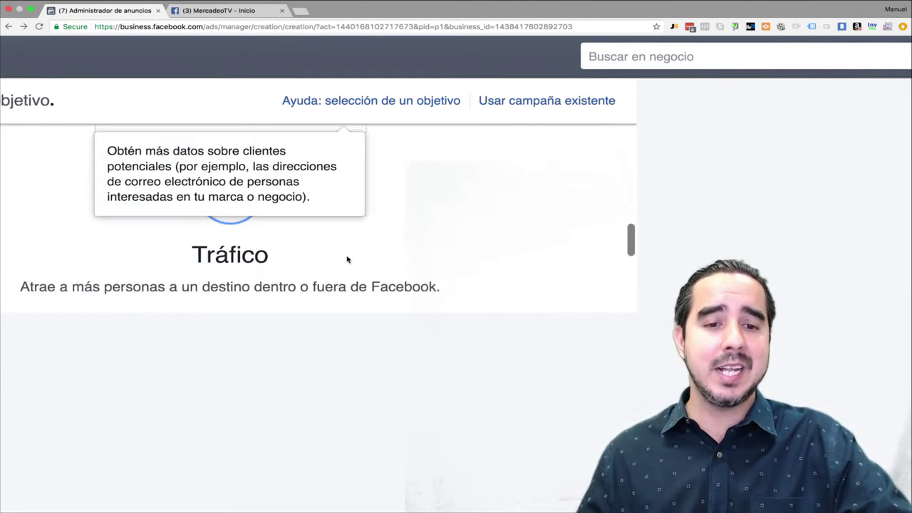
{"action": "scroll", "coordinate": [295, 190], "scroll_direction": "up", "scroll_amount": 2}
{"action": "scroll", "coordinate": [330, 199], "scroll_direction": "down", "scroll_amount": 2}
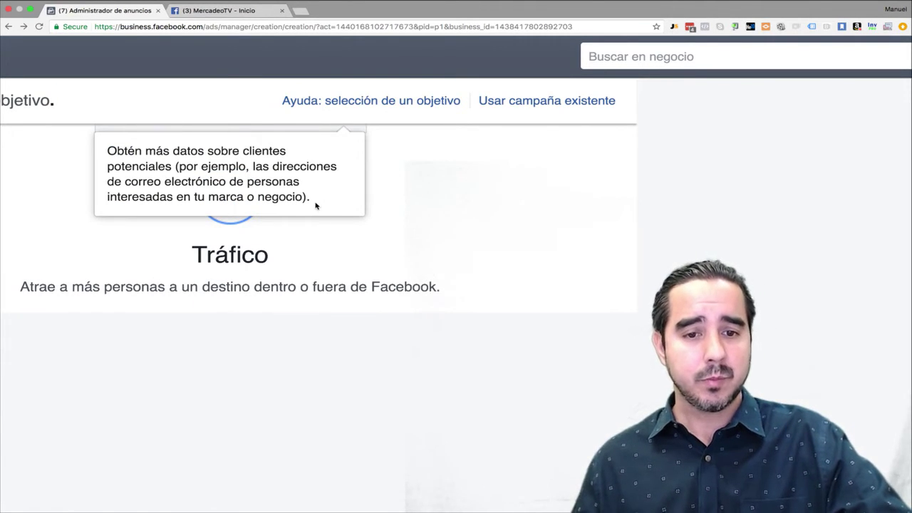
{"action": "scroll", "coordinate": [315, 206], "scroll_direction": "up", "scroll_amount": 1}
{"action": "scroll", "coordinate": [316, 206], "scroll_direction": "up", "scroll_amount": 1}
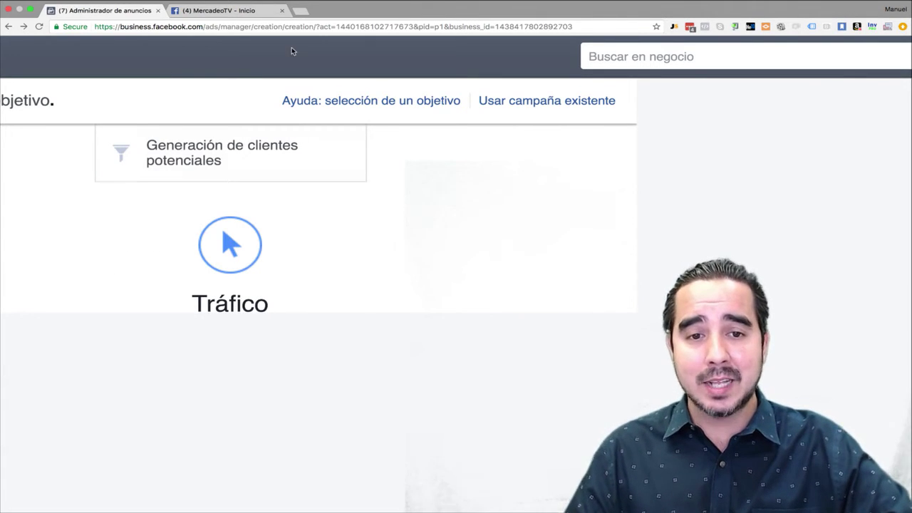
Step: Open Facebook in another new browser tab and go on to business.facebook.com
{"action": "left_click", "coordinate": [300, 13]}
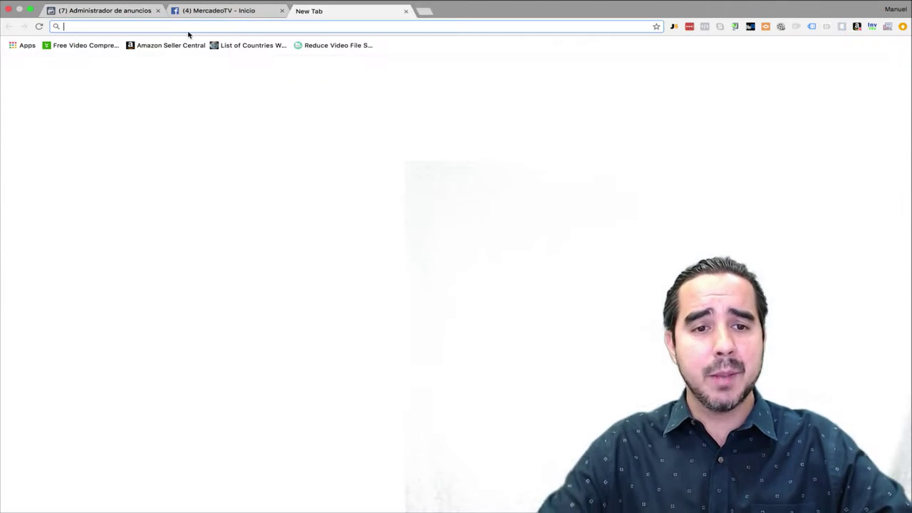
{"action": "type", "text": "facebook.com"}
{"action": "key", "text": "Return"}
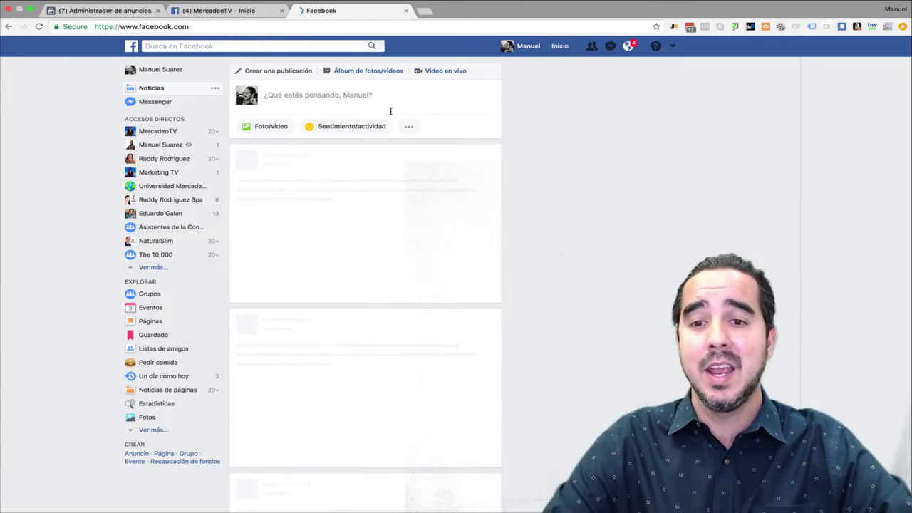
{"action": "left_click", "coordinate": [285, 34]}
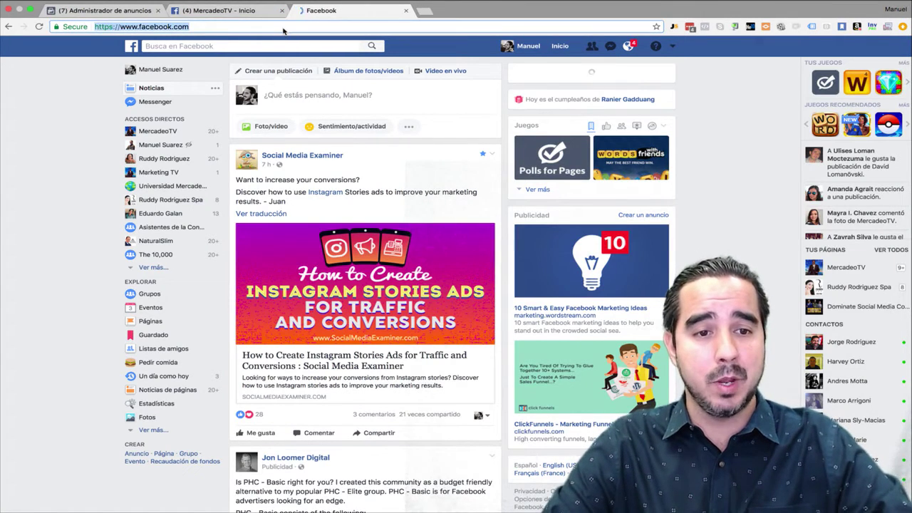
{"action": "type", "text": "u"}
{"action": "key", "text": "BackSpace"}
{"action": "key", "text": "BackSpace"}
{"action": "type", "text": "bus"}
{"action": "key", "text": "Return"}
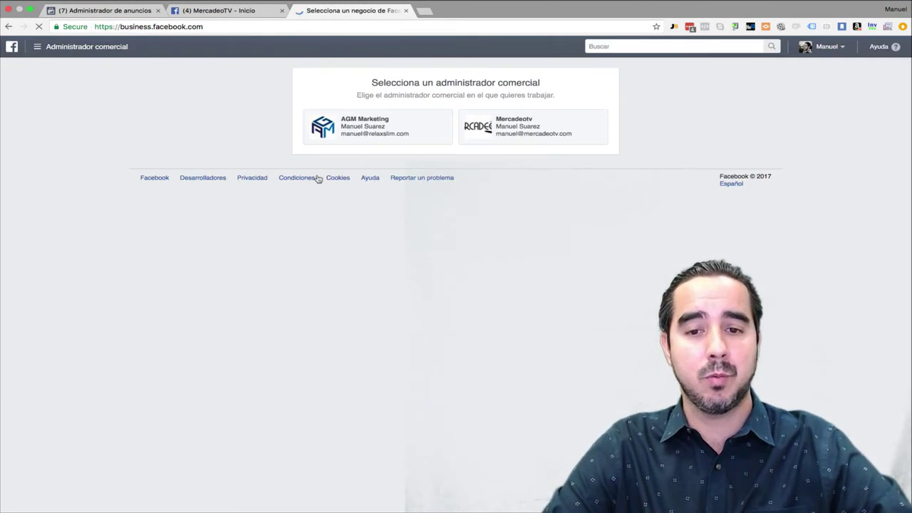
Step: Choose the AGM Marketing business manager and open its Administrador de anuncios
{"action": "left_click", "coordinate": [375, 133]}
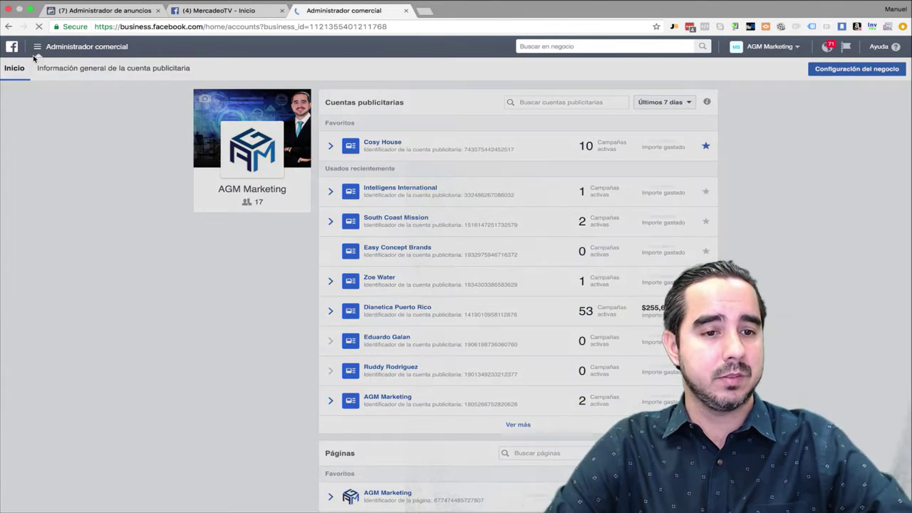
{"action": "left_click", "coordinate": [37, 46]}
{"action": "left_click", "coordinate": [38, 102]}
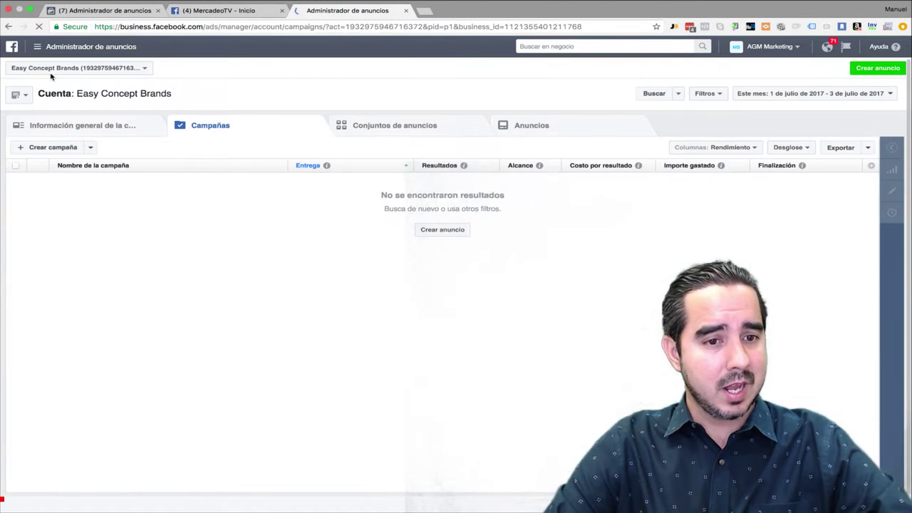
Step: Look through the list of ad accounts and switch to the AGM Marketing account
{"action": "left_click", "coordinate": [28, 68]}
{"action": "scroll", "coordinate": [84, 187], "scroll_direction": "down", "scroll_amount": 10}
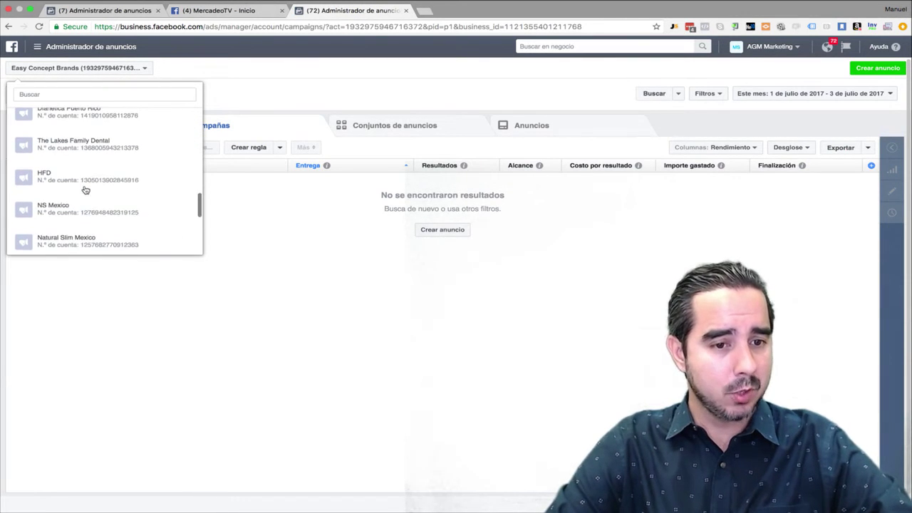
{"action": "scroll", "coordinate": [84, 189], "scroll_direction": "down", "scroll_amount": 5}
{"action": "scroll", "coordinate": [84, 189], "scroll_direction": "down", "scroll_amount": 3}
{"action": "scroll", "coordinate": [84, 189], "scroll_direction": "up", "scroll_amount": 5}
{"action": "scroll", "coordinate": [84, 190], "scroll_direction": "up", "scroll_amount": 10}
{"action": "scroll", "coordinate": [85, 189], "scroll_direction": "up", "scroll_amount": 1}
{"action": "left_click", "coordinate": [84, 187]}
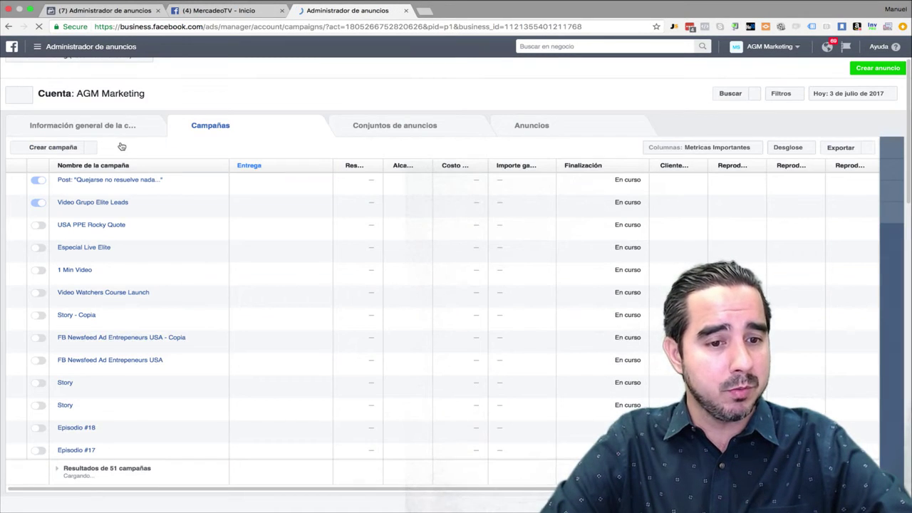
Step: Drill into the Video Grupo Elite Leads campaign, select its "MercadeoTV - Generación de clientes potenciales" ad, and open the ad preview
{"action": "left_click", "coordinate": [81, 203]}
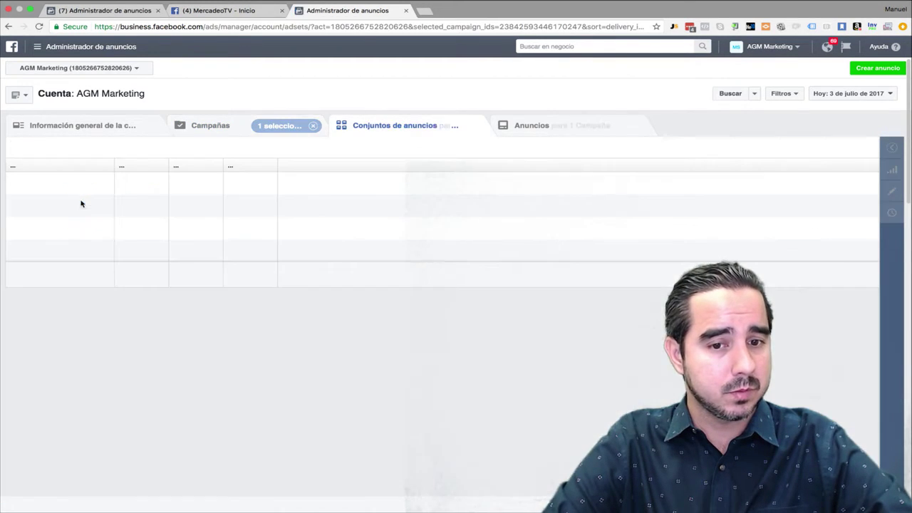
{"action": "left_click", "coordinate": [117, 181]}
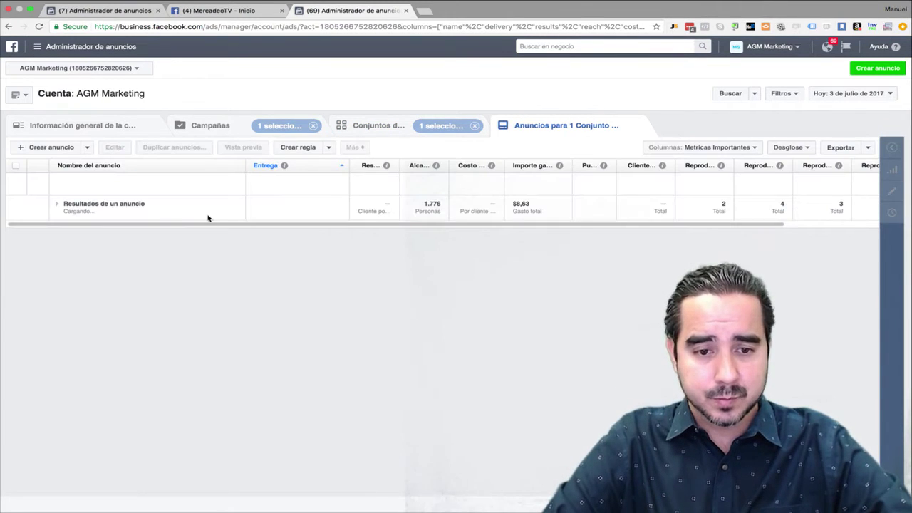
{"action": "left_click", "coordinate": [16, 180]}
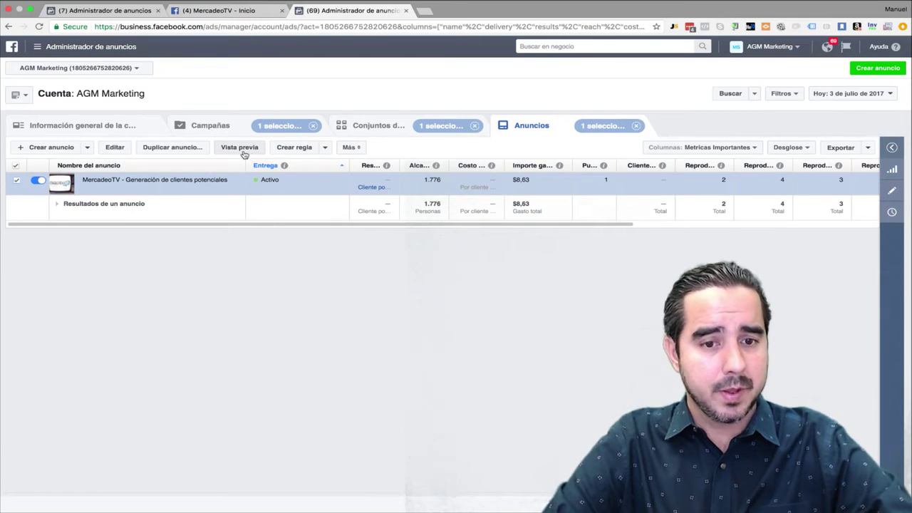
{"action": "left_click", "coordinate": [240, 148]}
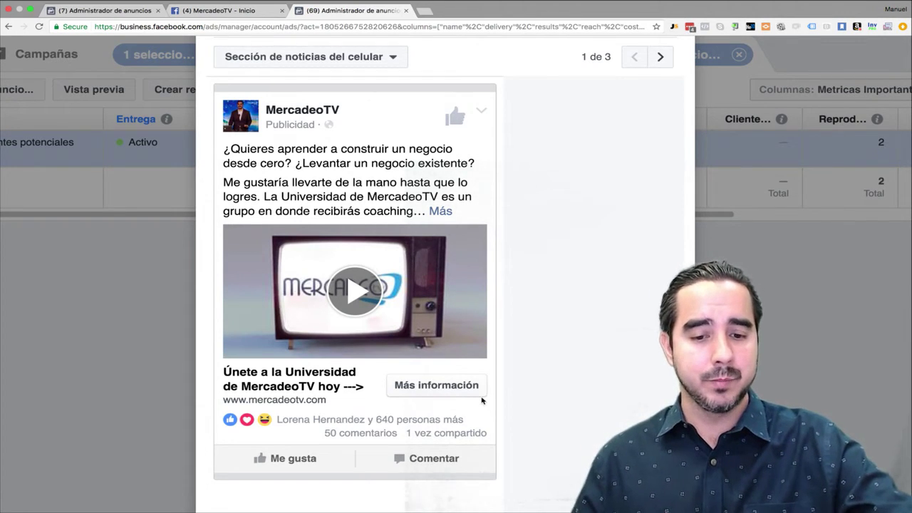
Step: Review the ad's mobile news feed preview, followed by its Teléfono básico and Sección de noticias de la computadora versions
{"action": "scroll", "coordinate": [427, 406], "scroll_direction": "down", "scroll_amount": 3}
{"action": "scroll", "coordinate": [437, 321], "scroll_direction": "up", "scroll_amount": 2}
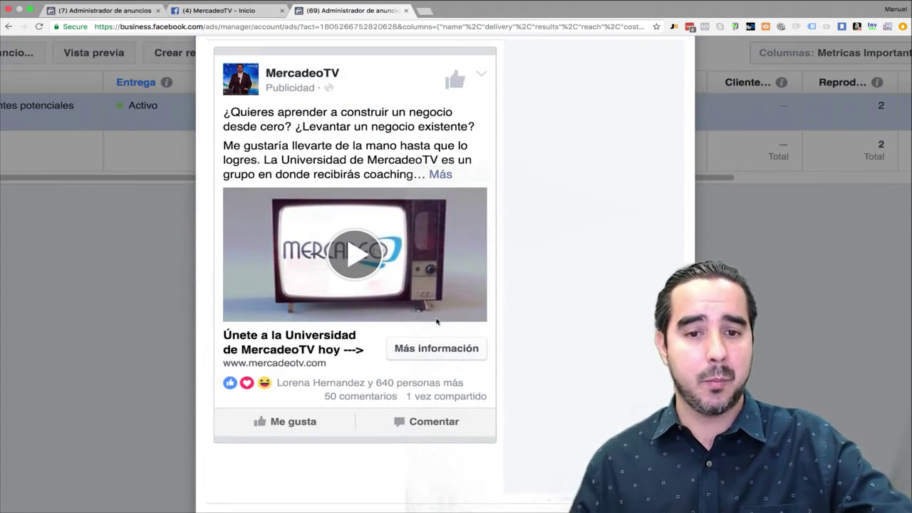
{"action": "scroll", "coordinate": [436, 321], "scroll_direction": "up", "scroll_amount": 4}
{"action": "left_click", "coordinate": [659, 161]}
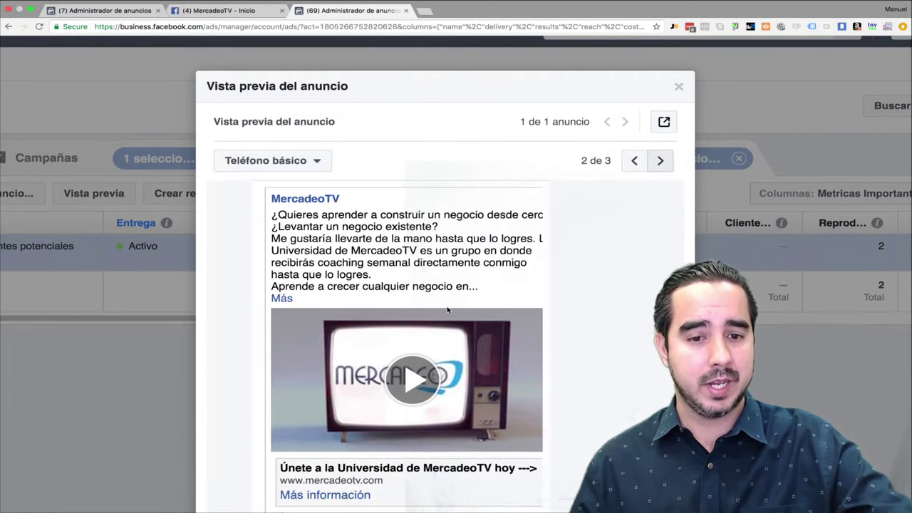
{"action": "scroll", "coordinate": [447, 309], "scroll_direction": "down", "scroll_amount": 3}
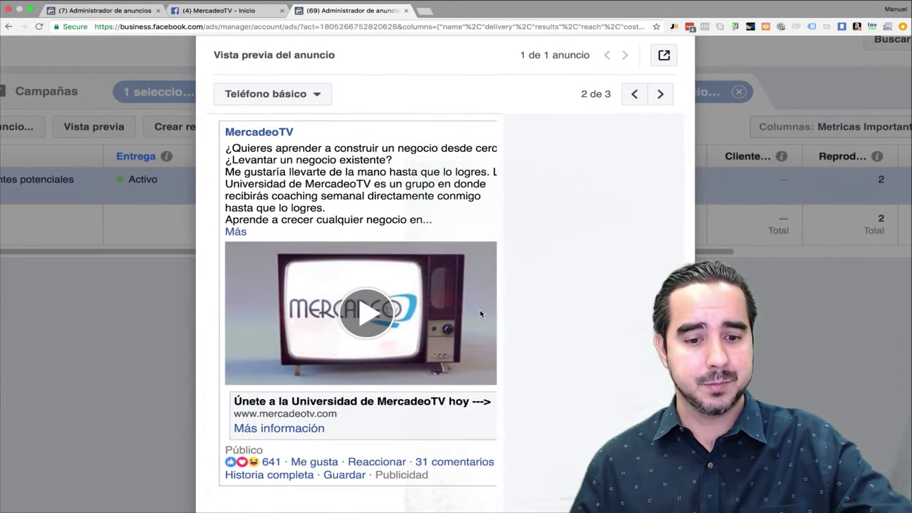
{"action": "left_click", "coordinate": [660, 93]}
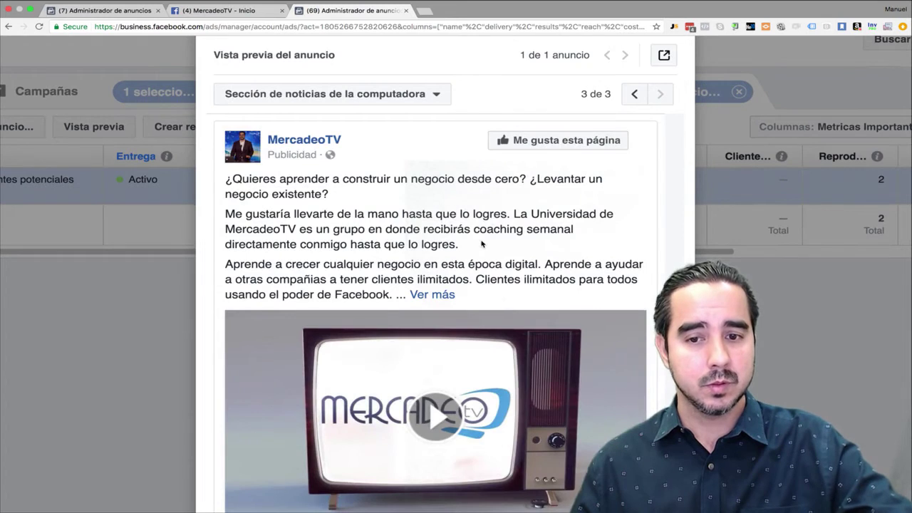
Step: Review the rest of the ad's desktop news feed preview down to its Más información button, and close the preview
{"action": "scroll", "coordinate": [481, 244], "scroll_direction": "down", "scroll_amount": 10}
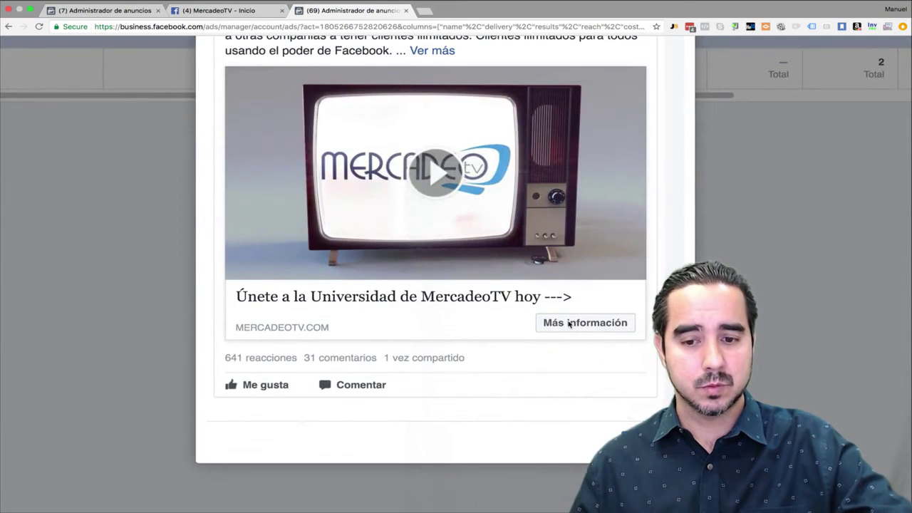
{"action": "scroll", "coordinate": [570, 324], "scroll_direction": "up", "scroll_amount": 13}
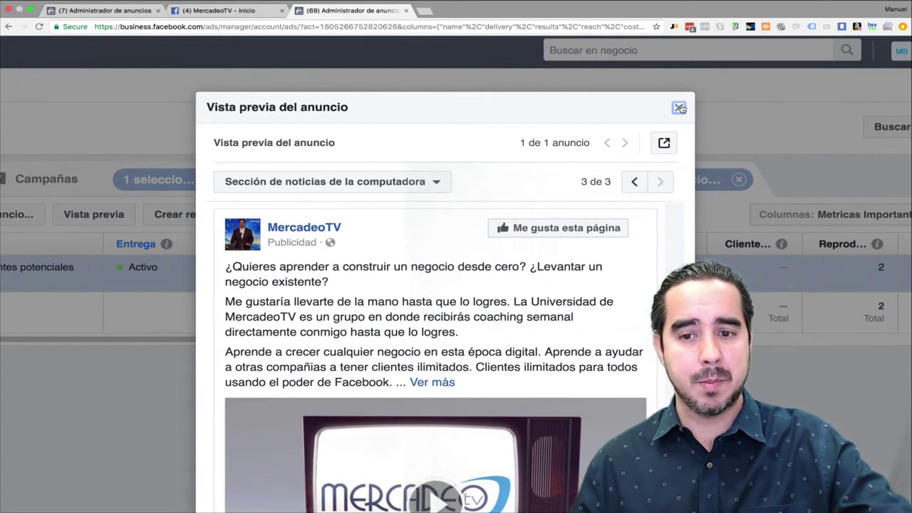
{"action": "left_click", "coordinate": [679, 108]}
Step: Open the "MercadeoTV - Generación de clientes potenciales" ad for editing and examine its destination, video, lead form and tracking settings
{"action": "scroll", "coordinate": [76, 279], "scroll_direction": "left", "scroll_amount": 5}
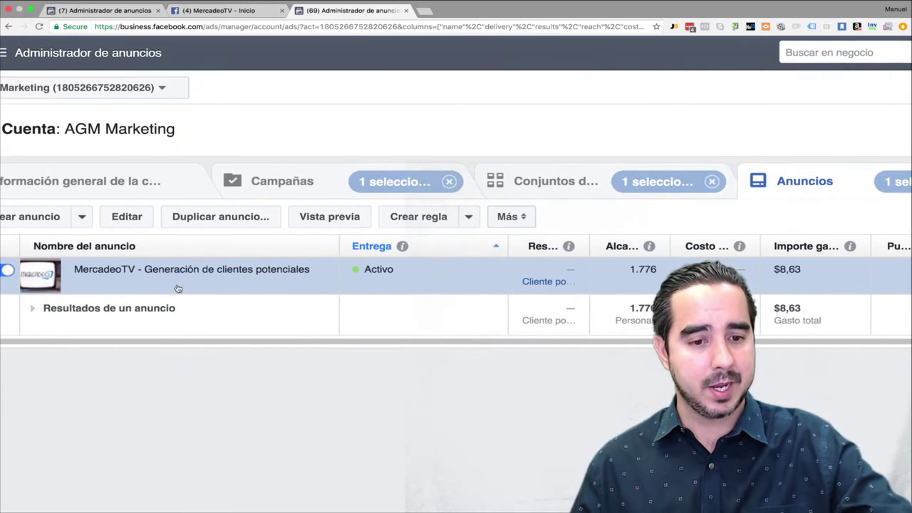
{"action": "left_click", "coordinate": [161, 285]}
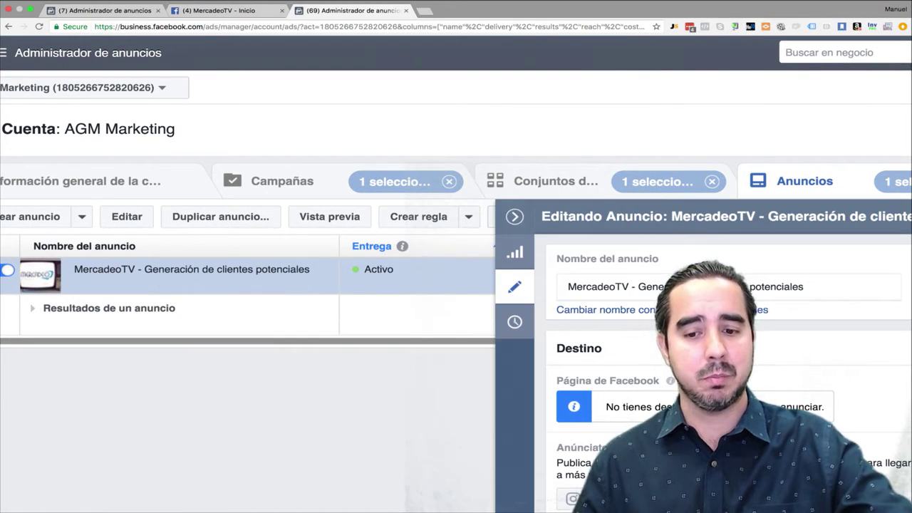
{"action": "scroll", "coordinate": [562, 377], "scroll_direction": "right", "scroll_amount": 5}
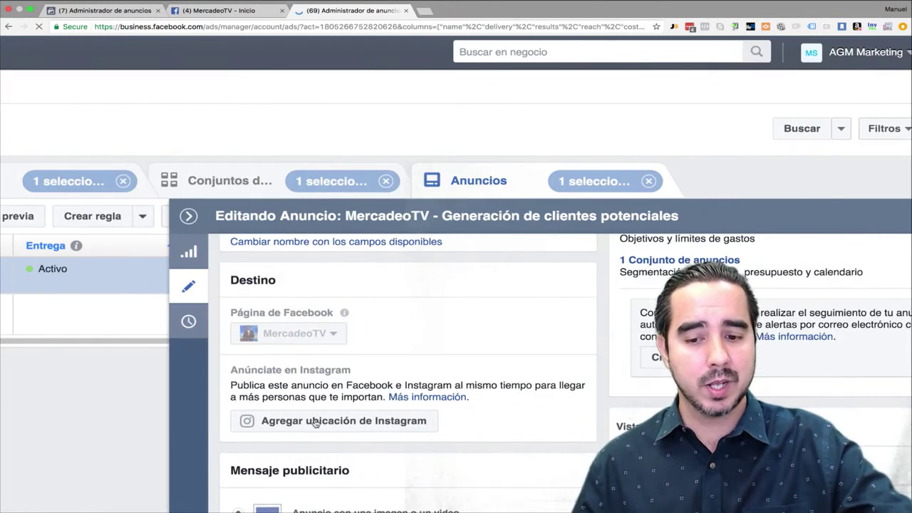
{"action": "scroll", "coordinate": [322, 423], "scroll_direction": "down", "scroll_amount": 5}
{"action": "scroll", "coordinate": [322, 423], "scroll_direction": "down", "scroll_amount": 10}
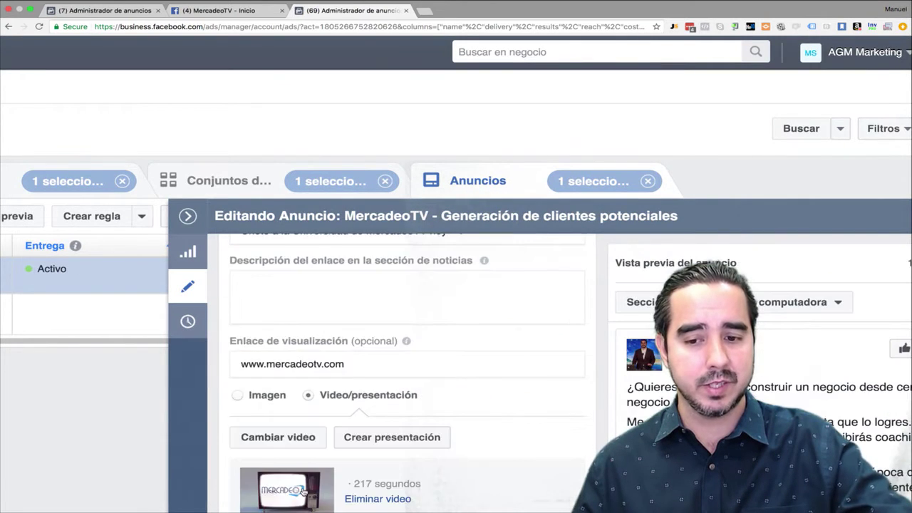
{"action": "scroll", "coordinate": [282, 457], "scroll_direction": "down", "scroll_amount": 8}
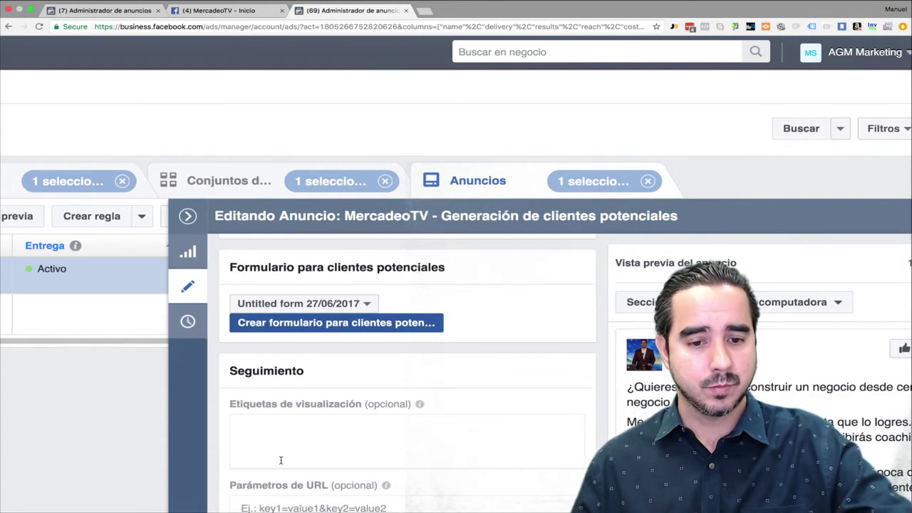
{"action": "scroll", "coordinate": [210, 351], "scroll_direction": "down", "scroll_amount": 5}
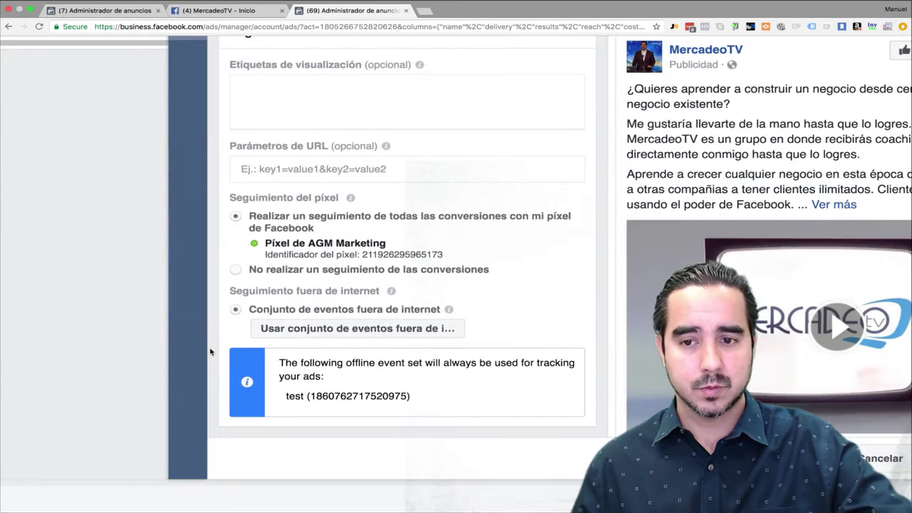
{"action": "scroll", "coordinate": [210, 351], "scroll_direction": "up", "scroll_amount": 3}
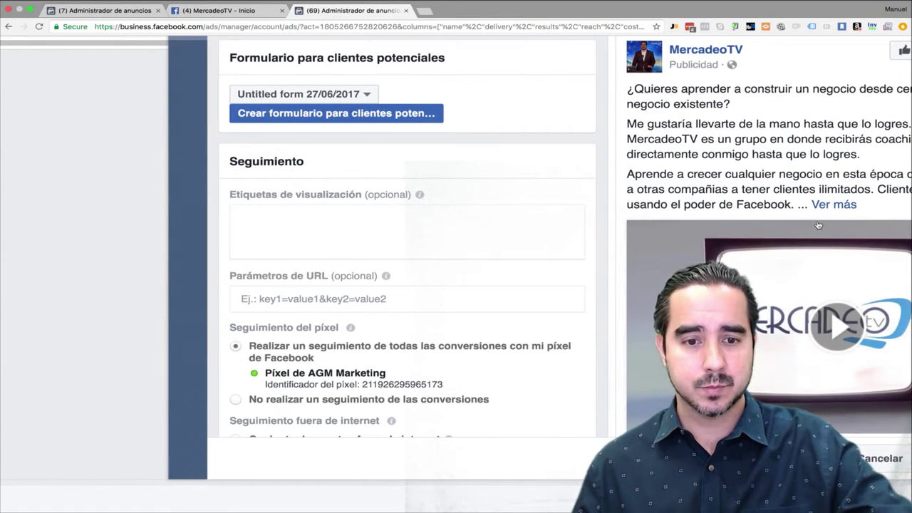
{"action": "scroll", "coordinate": [351, 152], "scroll_direction": "up", "scroll_amount": 1}
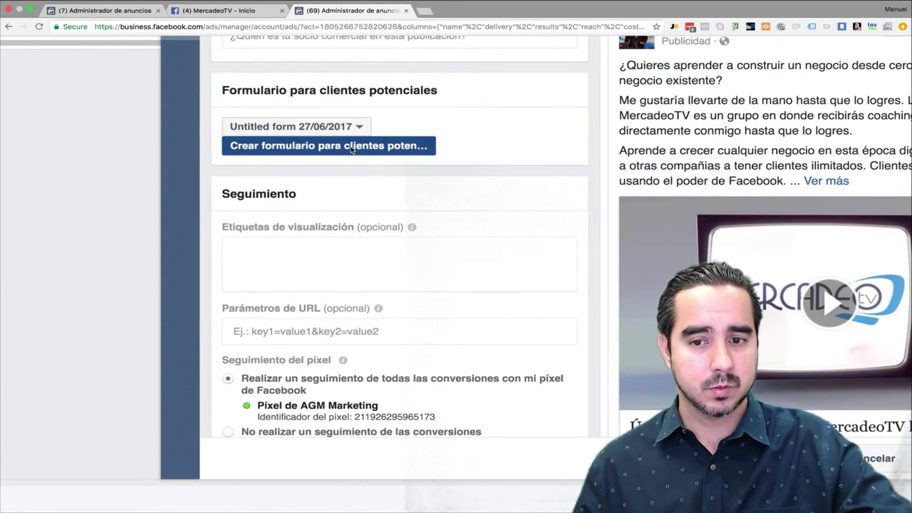
Step: Start a new lead form as a duplicate of the existing "Untitled form 27/06/2017"
{"action": "left_click", "coordinate": [350, 147]}
{"action": "left_click", "coordinate": [177, 331]}
{"action": "left_click", "coordinate": [250, 381]}
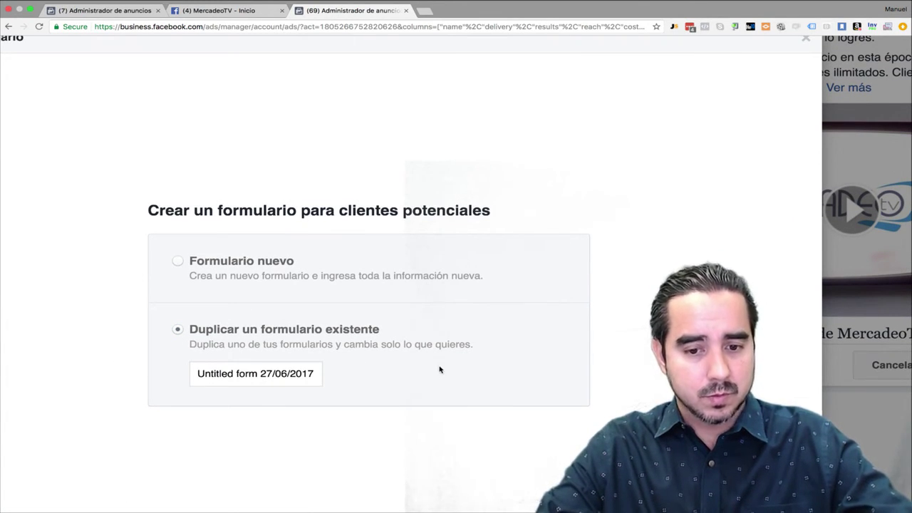
{"action": "scroll", "coordinate": [440, 369], "scroll_direction": "down", "scroll_amount": 3}
{"action": "key", "text": "Return"}
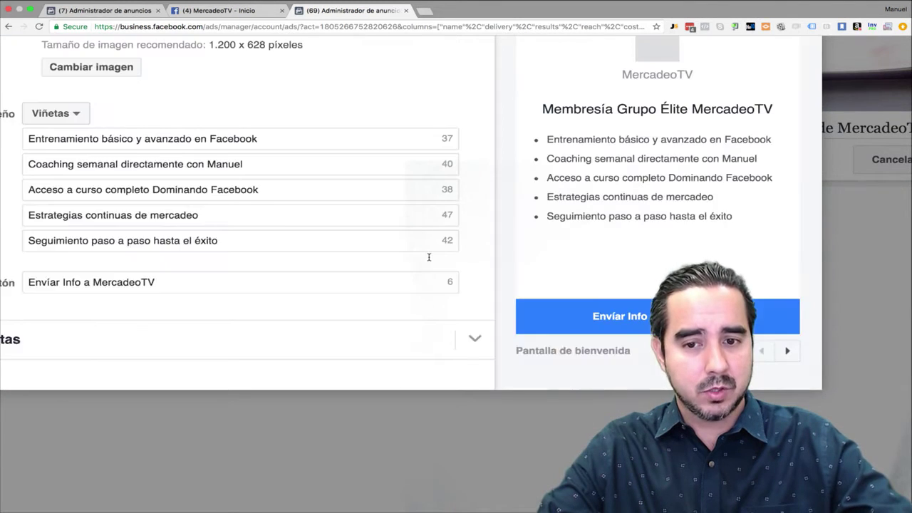
Step: Review the form preview's welcome screen and its questions screen down to the privacy text
{"action": "scroll", "coordinate": [517, 228], "scroll_direction": "down", "scroll_amount": 5}
{"action": "scroll", "coordinate": [518, 228], "scroll_direction": "up", "scroll_amount": 5}
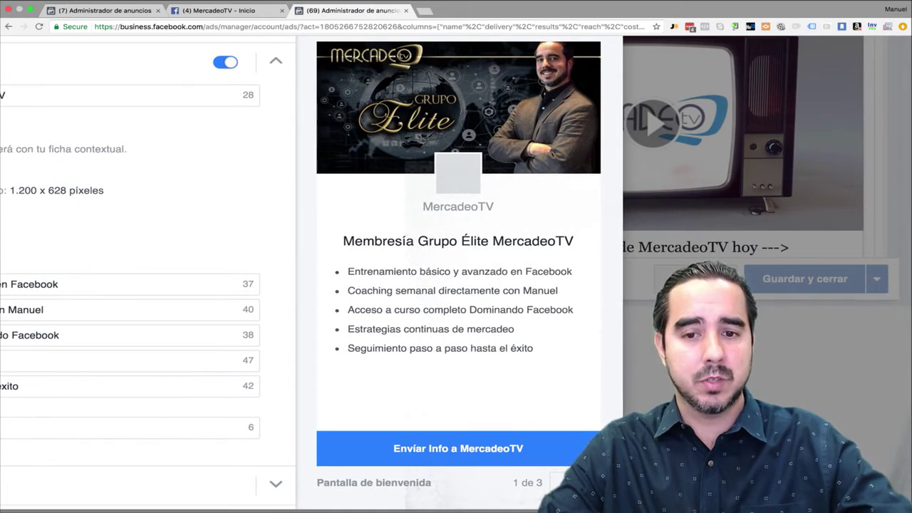
{"action": "scroll", "coordinate": [518, 228], "scroll_direction": "down", "scroll_amount": 1}
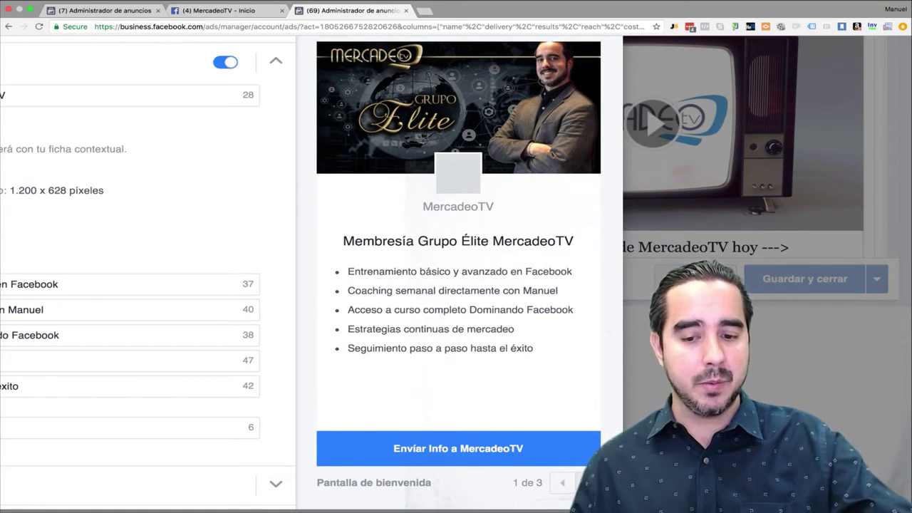
{"action": "left_click", "coordinate": [458, 448]}
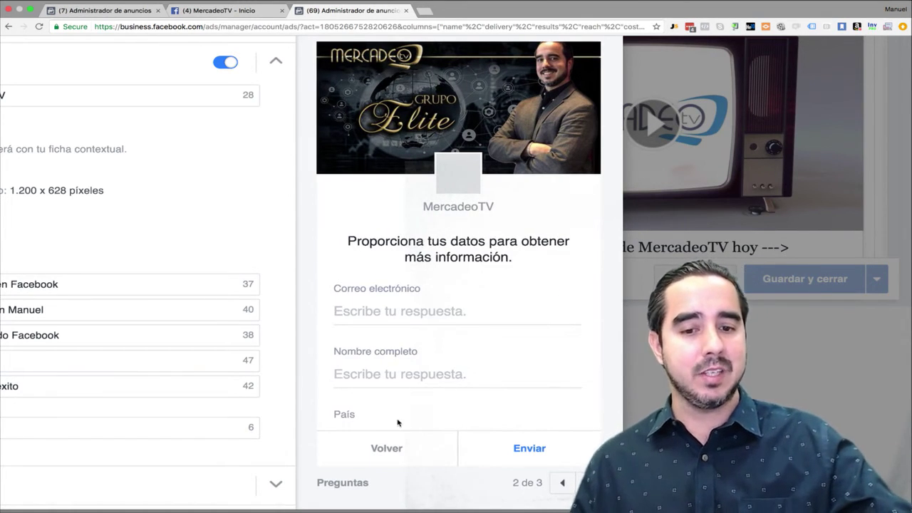
{"action": "scroll", "coordinate": [397, 421], "scroll_direction": "down", "scroll_amount": 3}
{"action": "scroll", "coordinate": [397, 422], "scroll_direction": "up", "scroll_amount": 1}
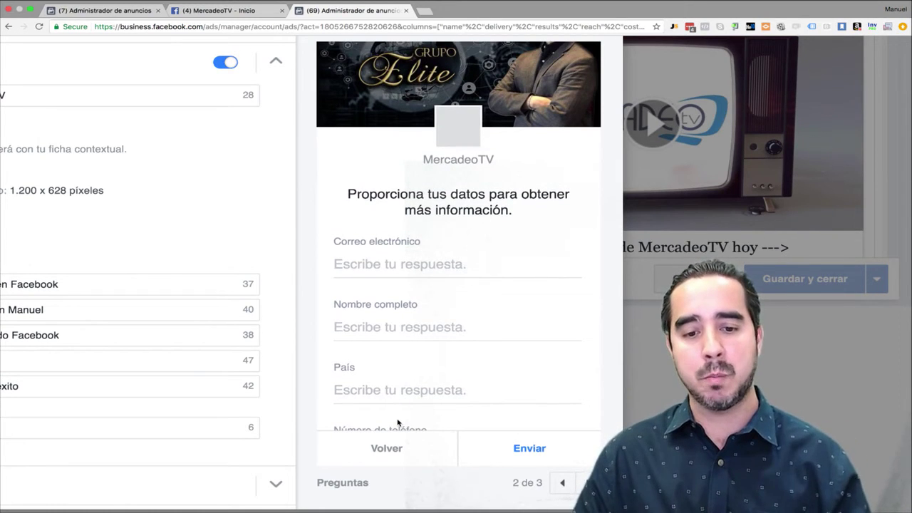
{"action": "scroll", "coordinate": [397, 422], "scroll_direction": "down", "scroll_amount": 10}
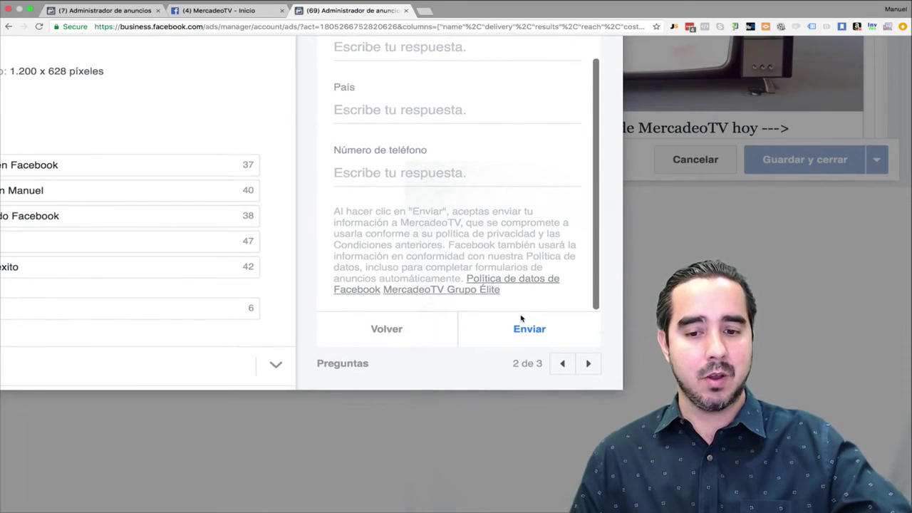
Step: View the form preview's closing thank-you screen, and close the form editor without saving
{"action": "left_click", "coordinate": [587, 363]}
{"action": "scroll", "coordinate": [423, 222], "scroll_direction": "up", "scroll_amount": 4}
{"action": "scroll", "coordinate": [423, 223], "scroll_direction": "up", "scroll_amount": 3}
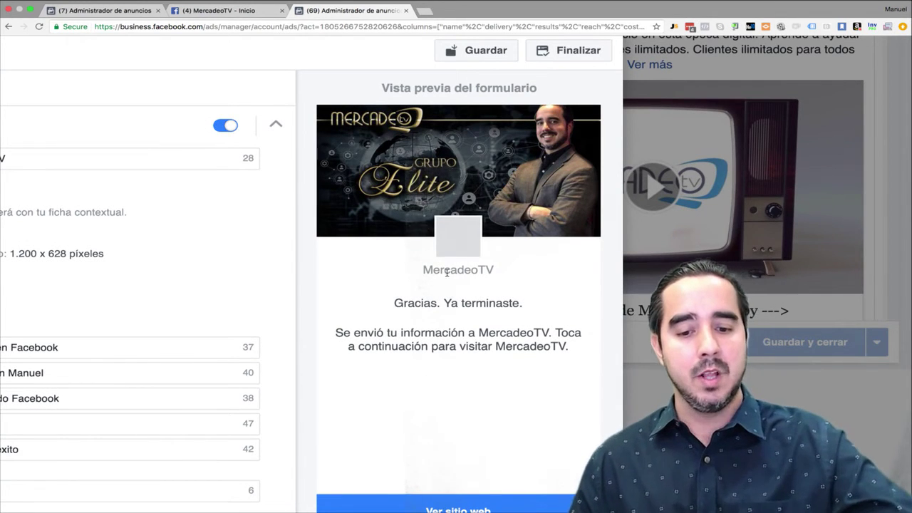
{"action": "scroll", "coordinate": [448, 271], "scroll_direction": "up", "scroll_amount": 3}
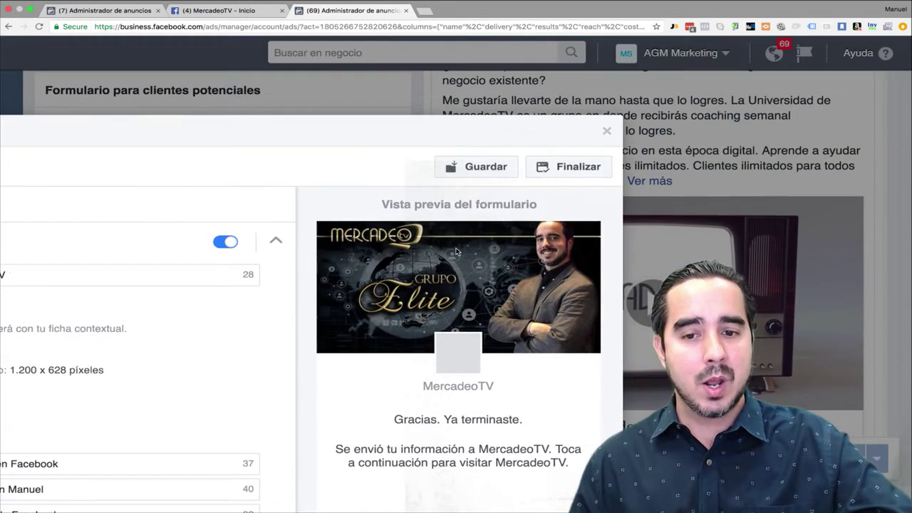
{"action": "left_click", "coordinate": [608, 132]}
Step: Go back to the campaign's ad sets and open USA Video Watchers to list its ad
{"action": "left_click", "coordinate": [343, 267]}
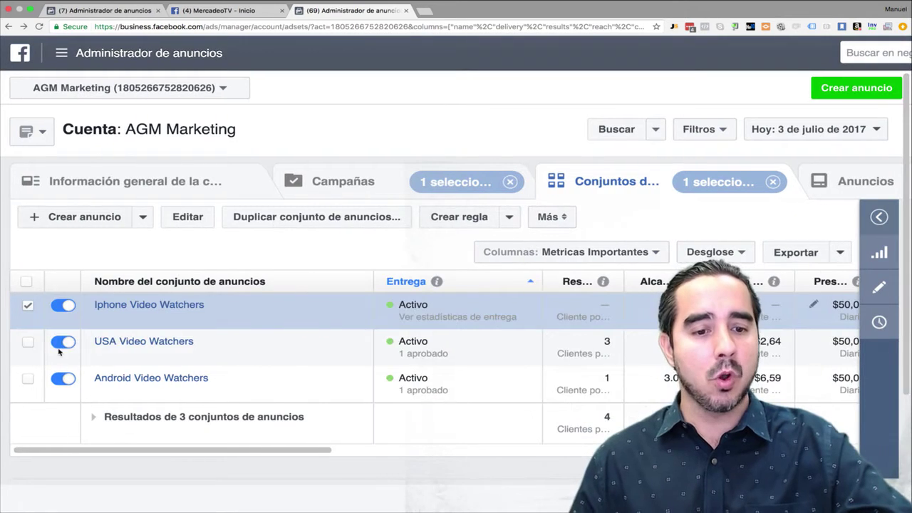
{"action": "left_click", "coordinate": [150, 335]}
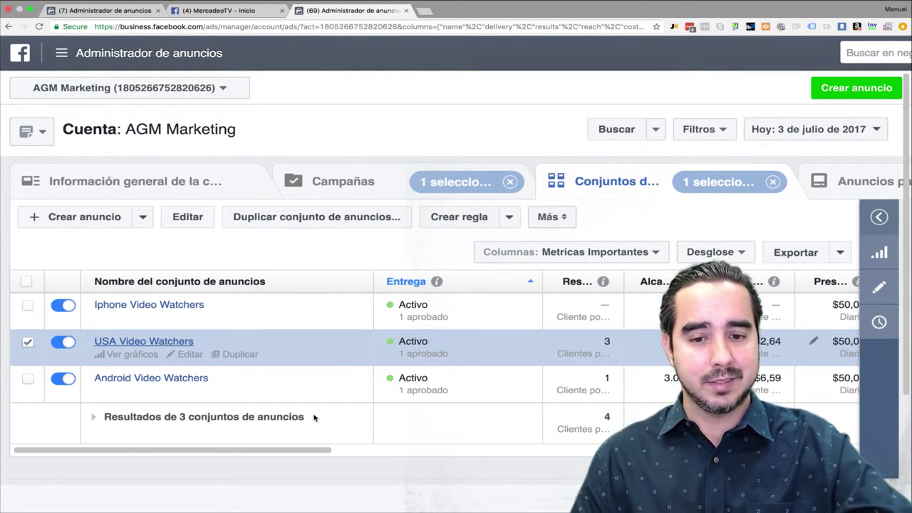
{"action": "scroll", "coordinate": [491, 370], "scroll_direction": "right", "scroll_amount": 1}
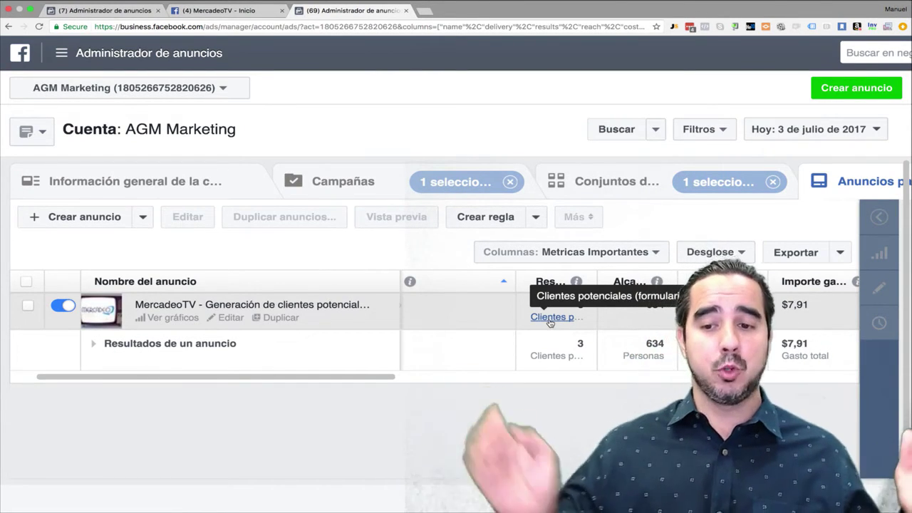
Step: Download the ad's leads for the Hoy date range from its results, and close the download dialog
{"action": "left_click", "coordinate": [550, 318]}
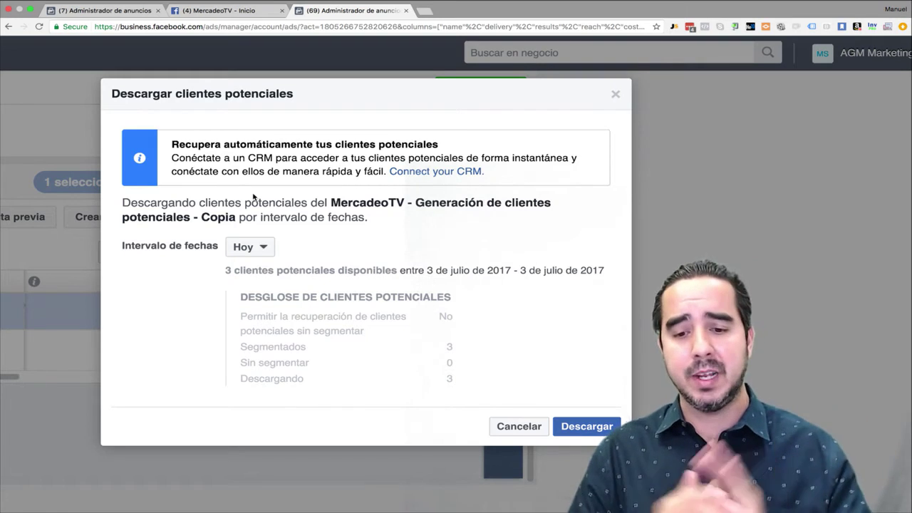
{"action": "left_click", "coordinate": [582, 426]}
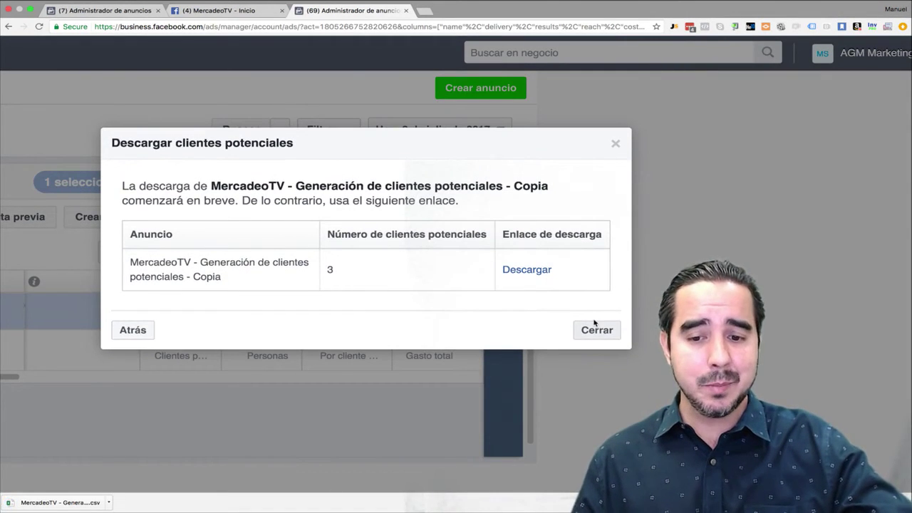
{"action": "left_click", "coordinate": [595, 329]}
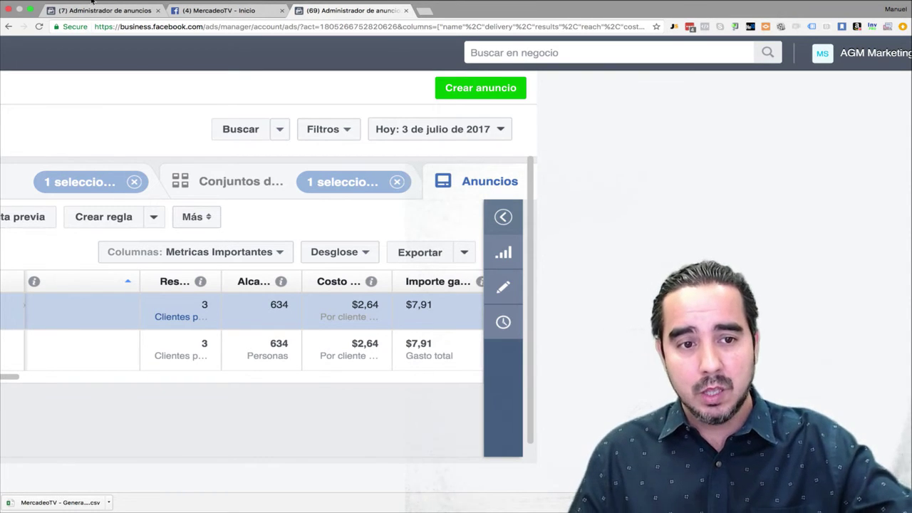
Step: Return to the campaign creation page and choose Generación de clientes potenciales as the marketing objective
{"action": "left_click", "coordinate": [104, 19]}
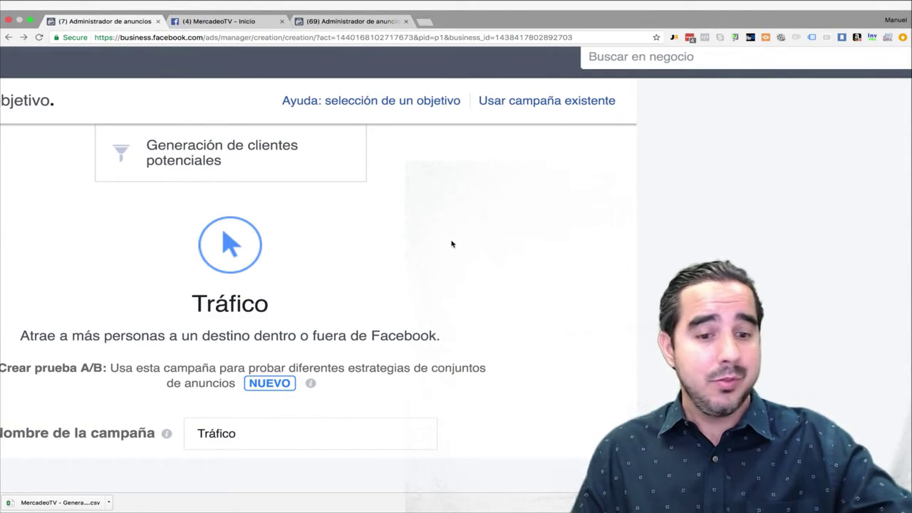
{"action": "scroll", "coordinate": [451, 243], "scroll_direction": "up", "scroll_amount": 6}
{"action": "scroll", "coordinate": [445, 246], "scroll_direction": "down", "scroll_amount": 1}
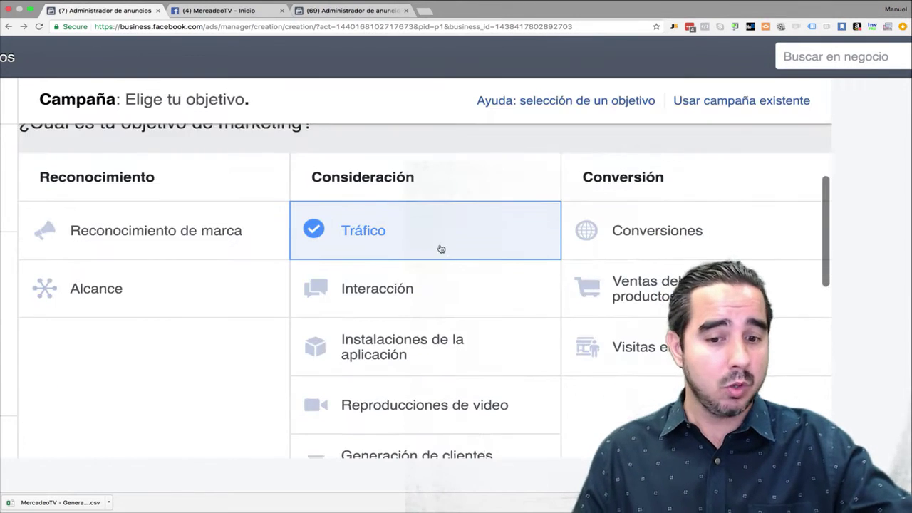
{"action": "scroll", "coordinate": [392, 406], "scroll_direction": "down", "scroll_amount": 2}
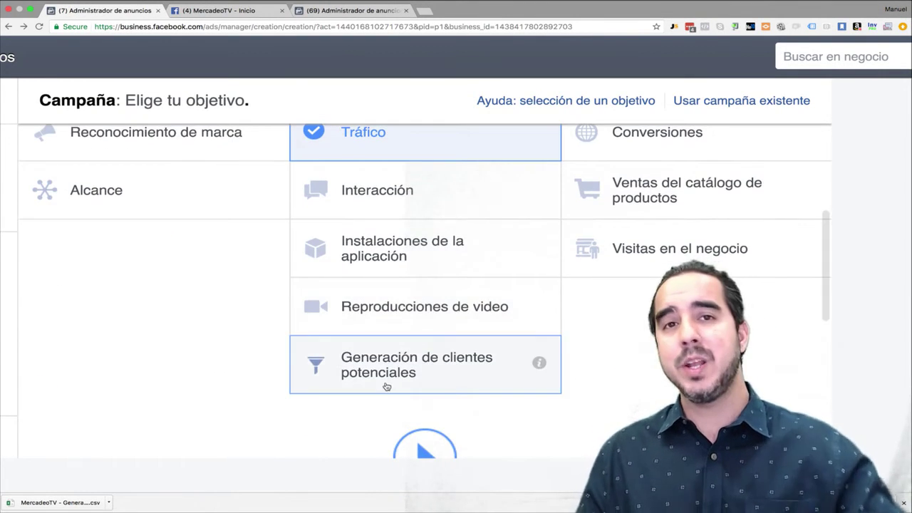
{"action": "left_click", "coordinate": [384, 382]}
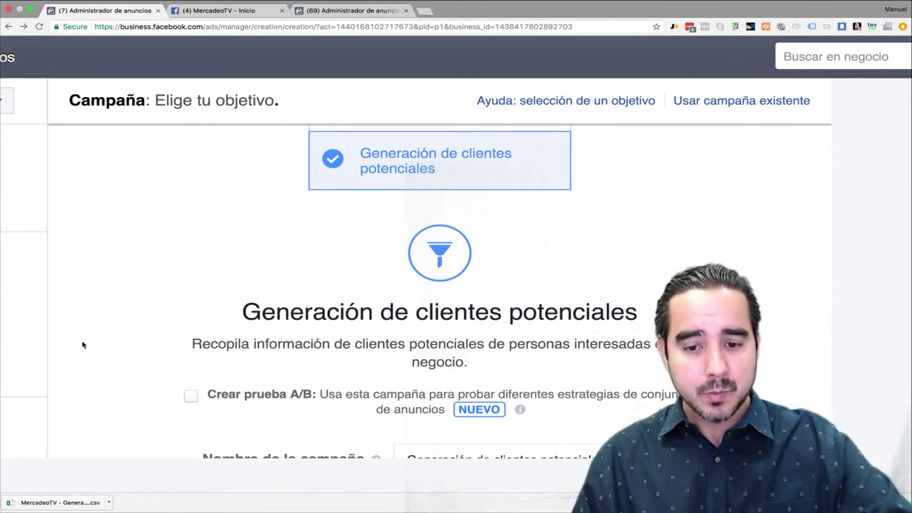
Step: Go back up to the objectives list and show the description of the Conversiones objective
{"action": "scroll", "coordinate": [290, 344], "scroll_direction": "right", "scroll_amount": 5}
{"action": "scroll", "coordinate": [290, 345], "scroll_direction": "up", "scroll_amount": 5}
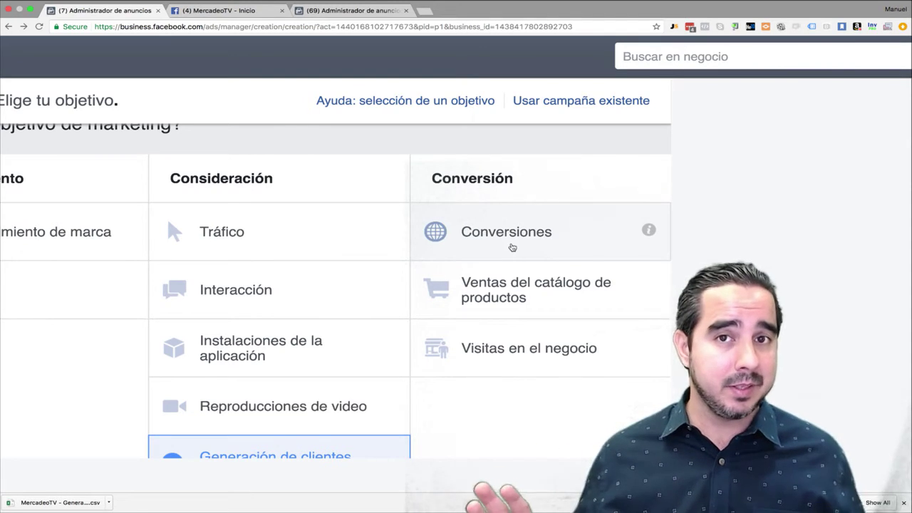
{"action": "scroll", "coordinate": [511, 246], "scroll_direction": "right", "scroll_amount": 3}
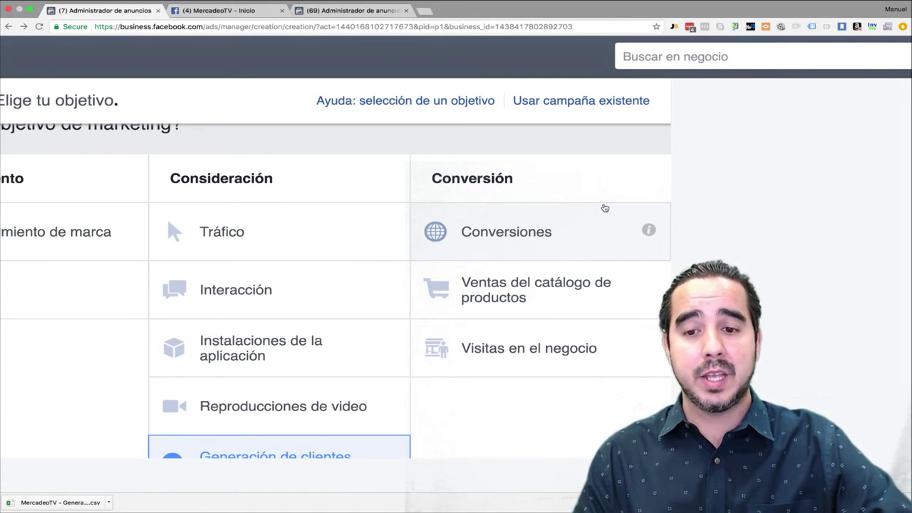
{"action": "mouse_move", "coordinate": [648, 230]}
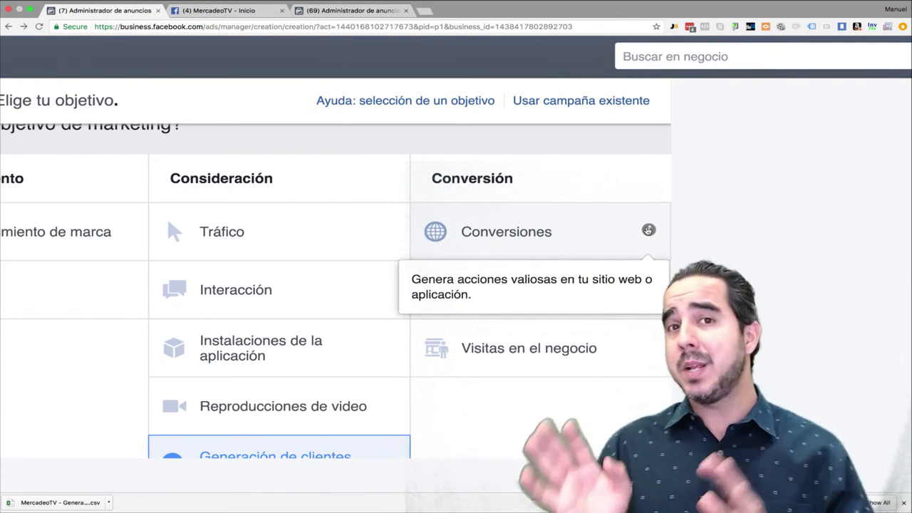
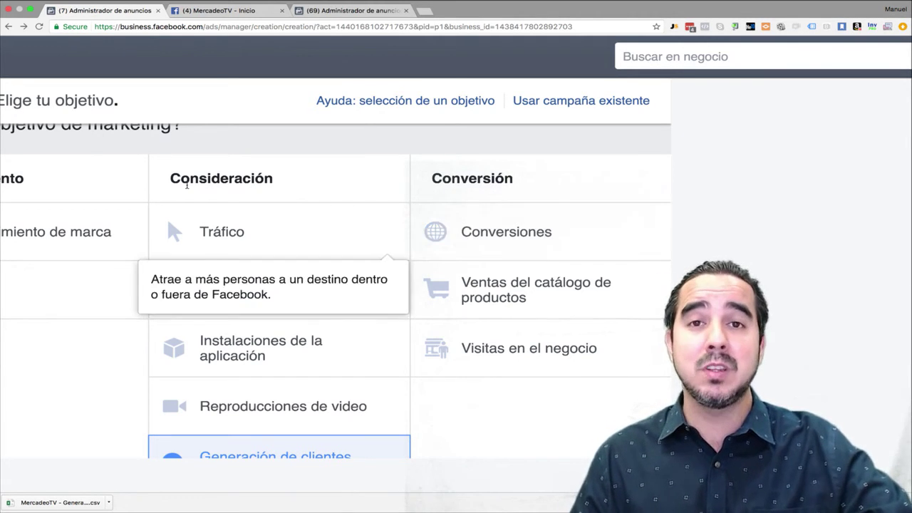
Step: Return to the AGM Marketing ads, open the business settings, and go from there to the campaigns list in Administrador de anuncios
{"action": "left_click", "coordinate": [345, 13]}
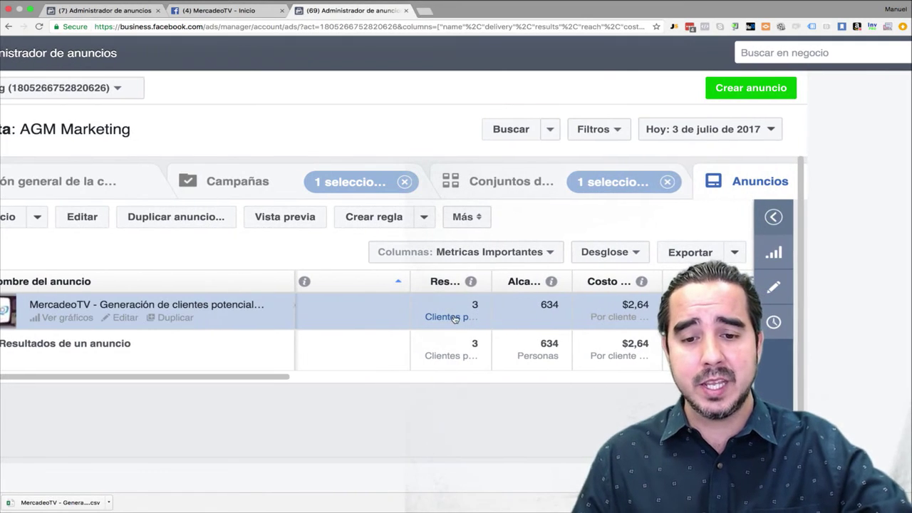
{"action": "scroll", "coordinate": [86, 264], "scroll_direction": "left", "scroll_amount": 3}
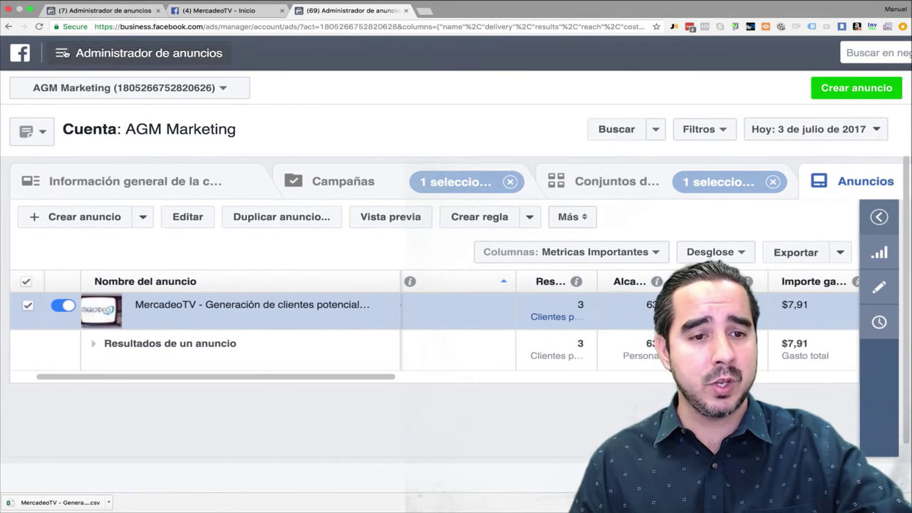
{"action": "left_click", "coordinate": [63, 53]}
{"action": "left_click", "coordinate": [49, 144]}
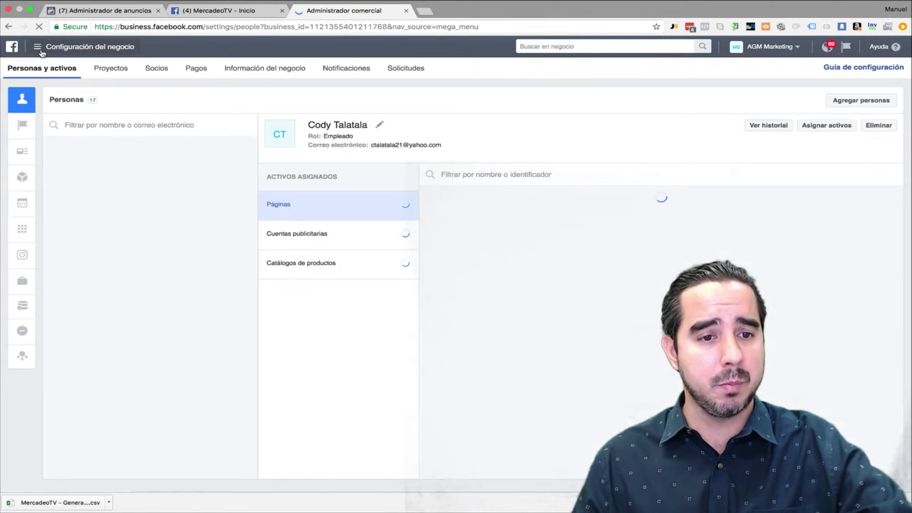
{"action": "left_click", "coordinate": [37, 47]}
{"action": "left_click", "coordinate": [35, 97]}
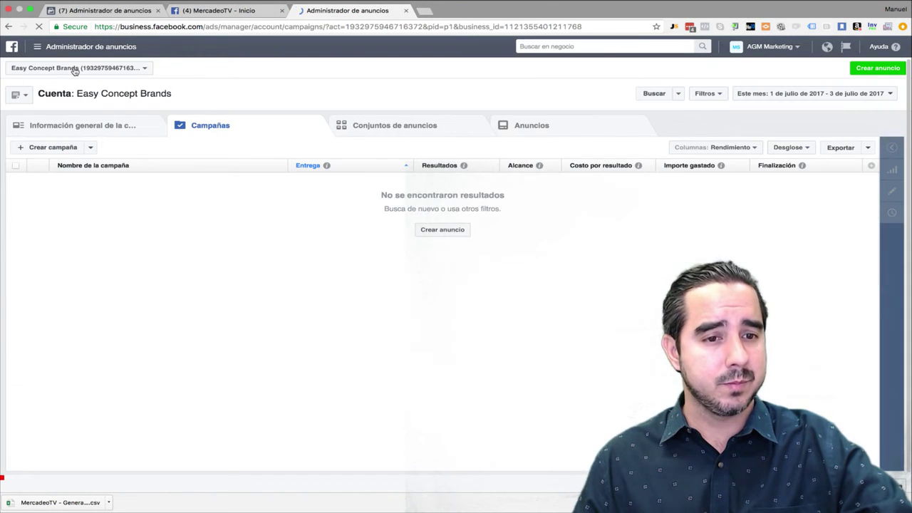
Step: Look through the list of available ad accounts and close it without switching
{"action": "left_click", "coordinate": [74, 68]}
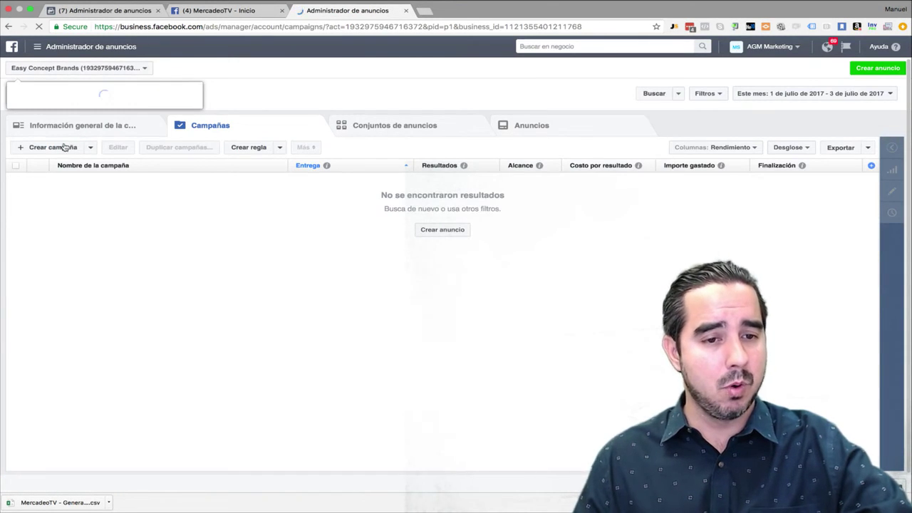
{"action": "scroll", "coordinate": [96, 178], "scroll_direction": "down", "scroll_amount": 3}
{"action": "scroll", "coordinate": [96, 178], "scroll_direction": "down", "scroll_amount": 2}
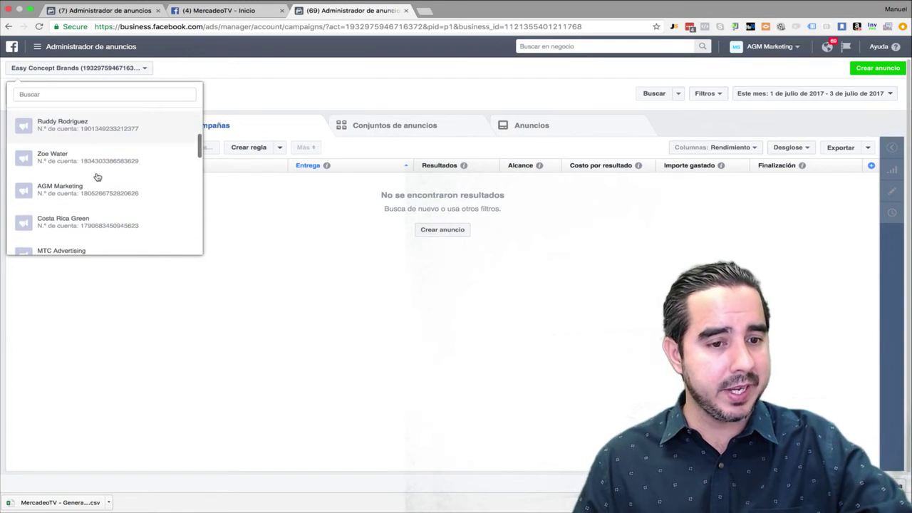
{"action": "scroll", "coordinate": [94, 214], "scroll_direction": "down", "scroll_amount": 2}
{"action": "scroll", "coordinate": [93, 210], "scroll_direction": "down", "scroll_amount": 5}
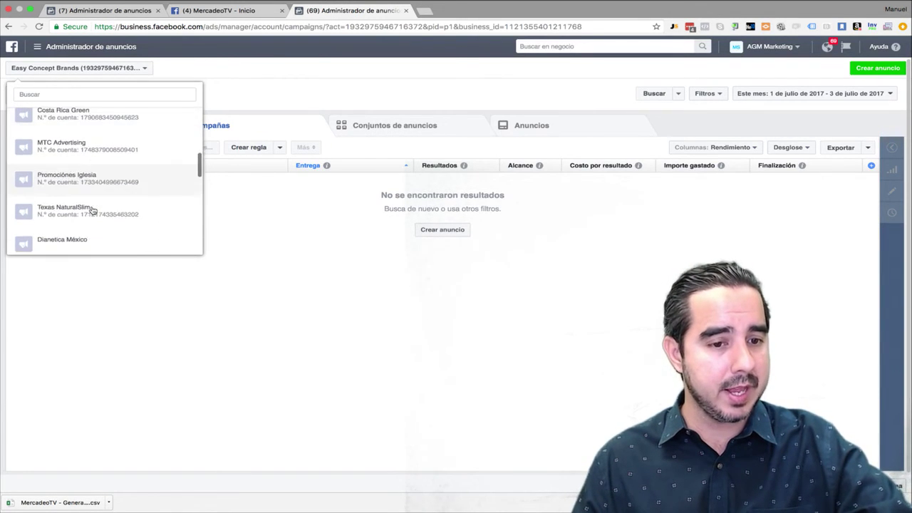
{"action": "left_click", "coordinate": [534, 81]}
Step: Filter the Easy Concept Brands campaigns by the Conversiones objective
{"action": "left_click", "coordinate": [705, 93]}
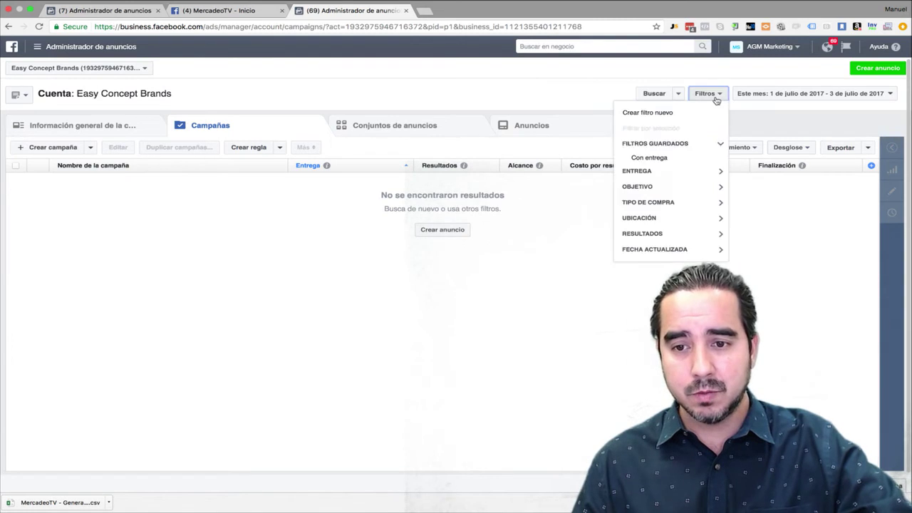
{"action": "left_click", "coordinate": [668, 187]}
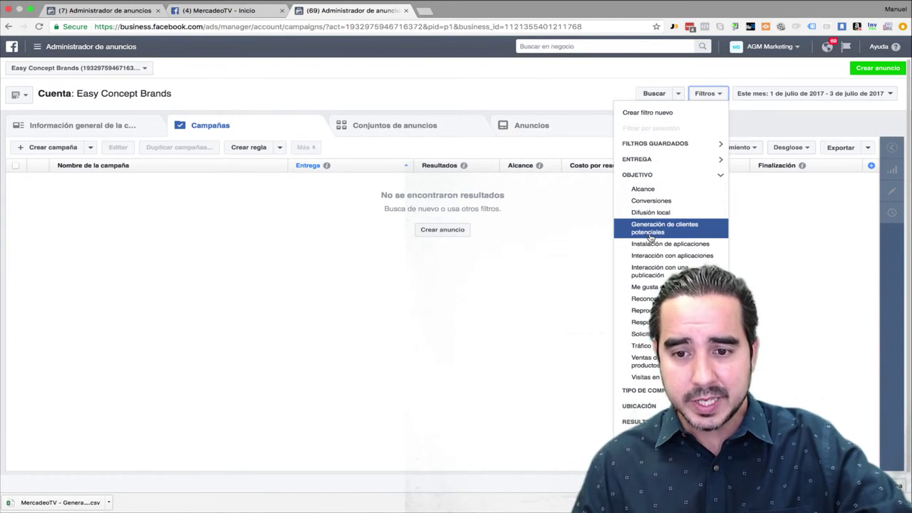
{"action": "left_click", "coordinate": [651, 201]}
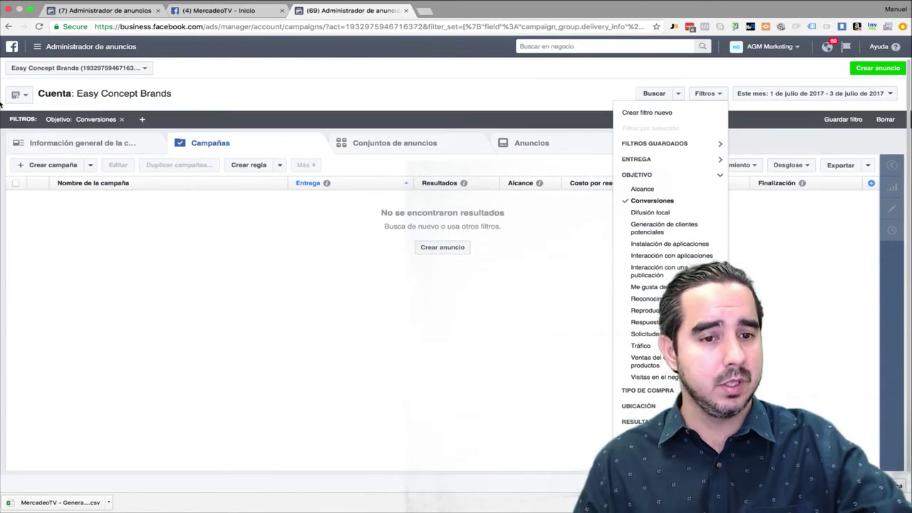
Step: Switch to the Zoe Water ad account to list its campaigns
{"action": "left_click", "coordinate": [124, 68]}
{"action": "scroll", "coordinate": [112, 216], "scroll_direction": "down", "scroll_amount": 5}
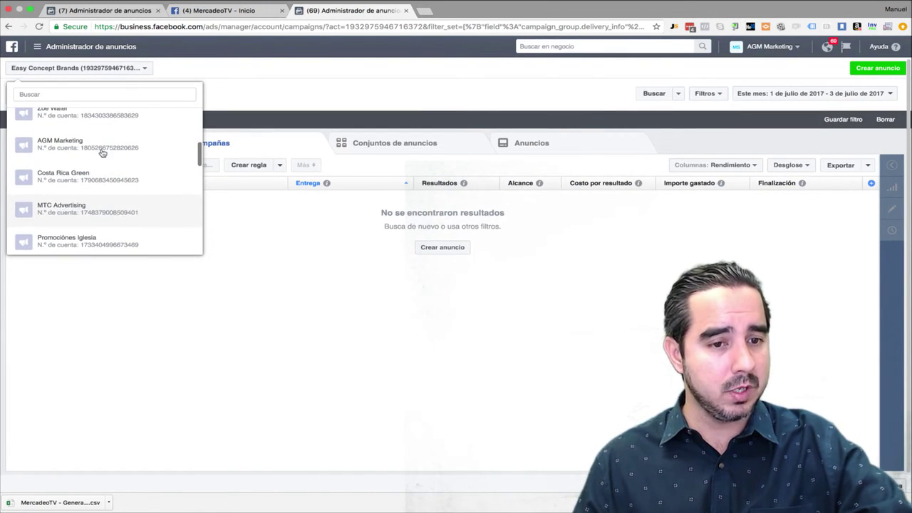
{"action": "left_click", "coordinate": [82, 120]}
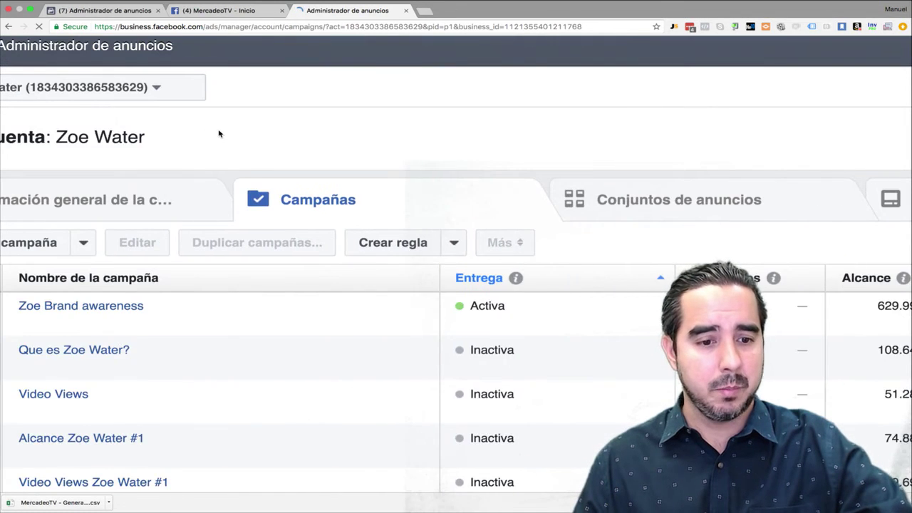
Step: Filter the Zoe Water campaigns by the Conversiones objective and close the filter options
{"action": "scroll", "coordinate": [470, 340], "scroll_direction": "right", "scroll_amount": 10}
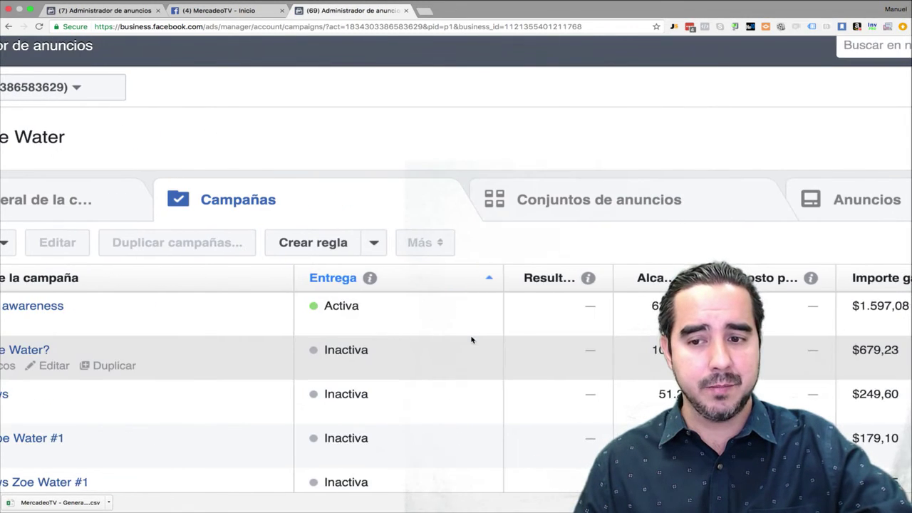
{"action": "left_click", "coordinate": [853, 130]}
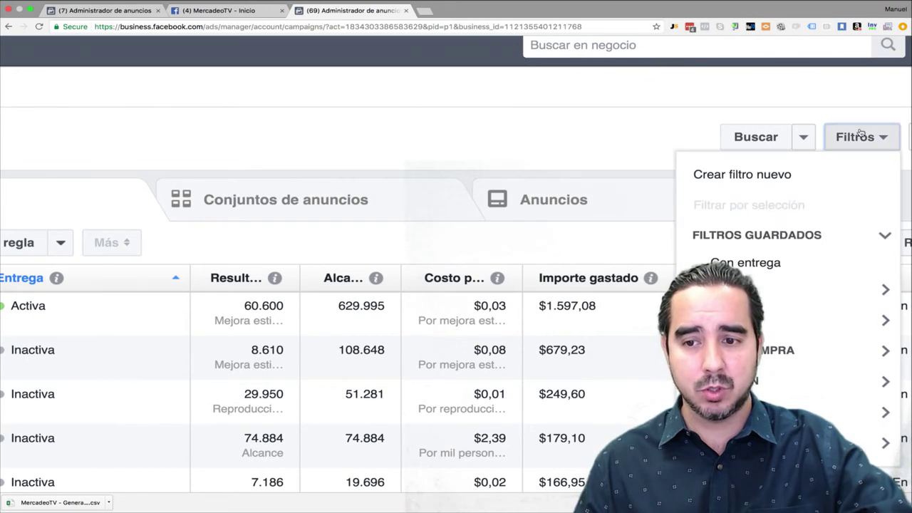
{"action": "left_click", "coordinate": [840, 320]}
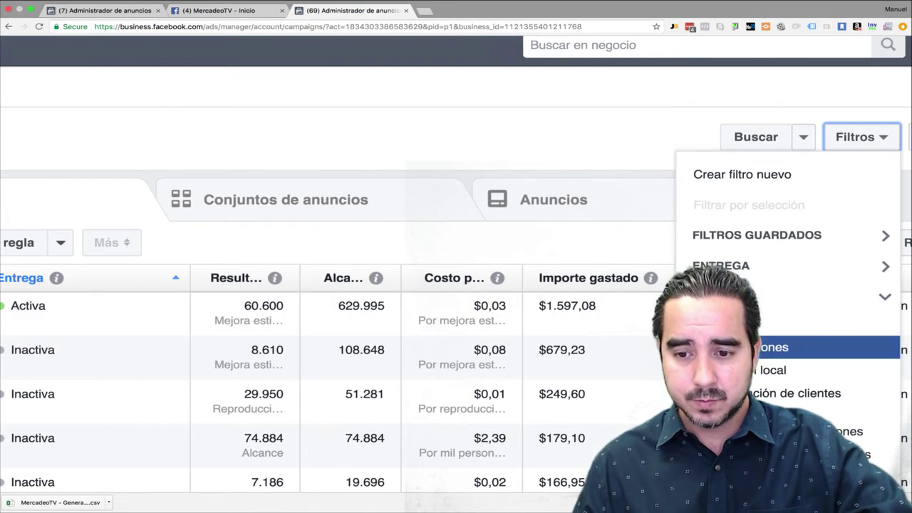
{"action": "left_click", "coordinate": [776, 347]}
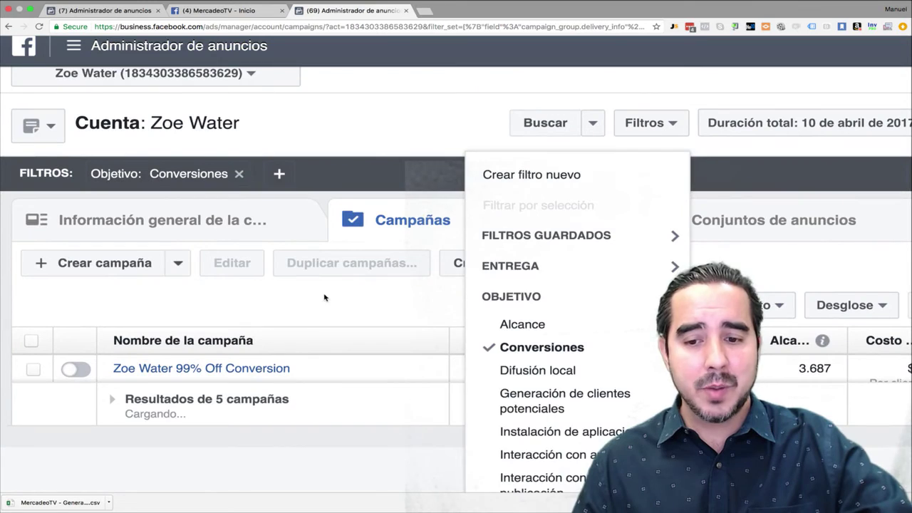
{"action": "left_click", "coordinate": [324, 297]}
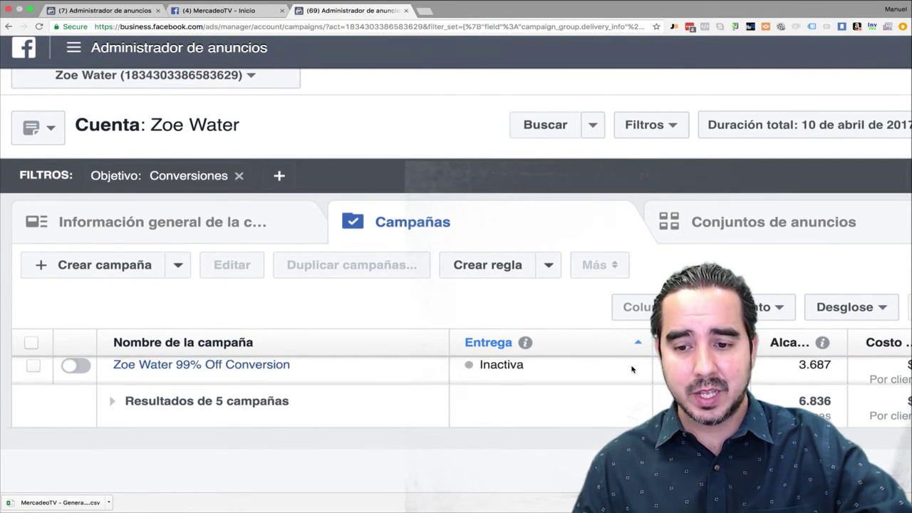
Step: Examine the results, reach and cost per result of the filtered Zoe Water conversion campaigns
{"action": "key", "text": "ctrl+minus"}
{"action": "key", "text": "ctrl+minus"}
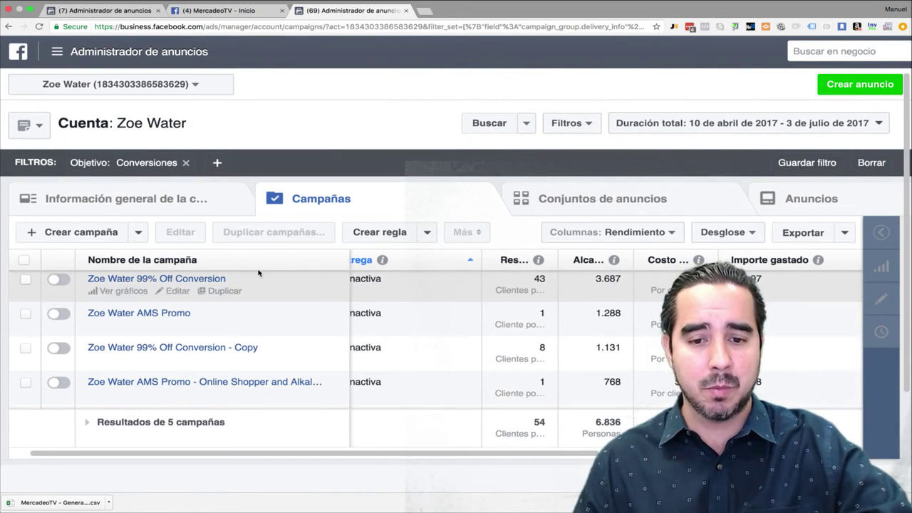
{"action": "scroll", "coordinate": [288, 49], "scroll_direction": "up", "scroll_amount": 5}
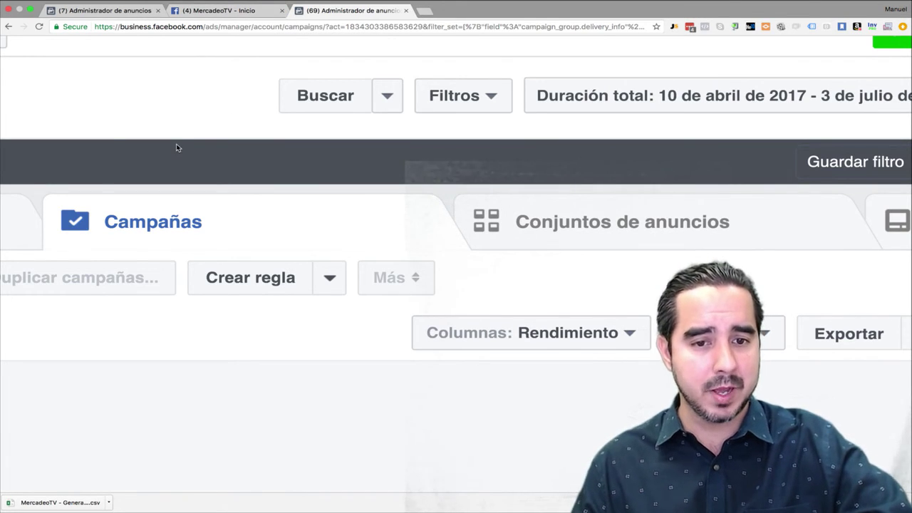
{"action": "key", "text": "super+minus"}
{"action": "key", "text": "super+minus"}
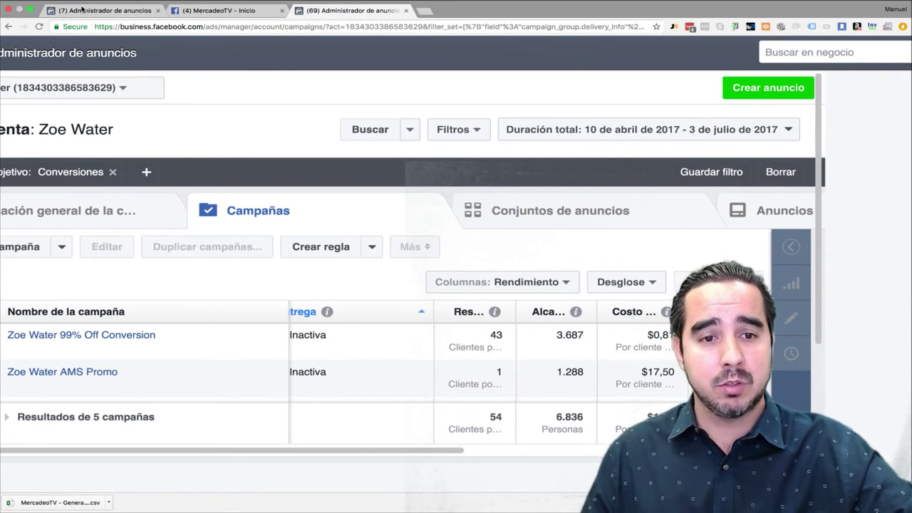
Step: Return to the campaign creation page and review the objectives listed under Conversión
{"action": "left_click", "coordinate": [81, 9]}
{"action": "scroll", "coordinate": [317, 346], "scroll_direction": "down", "scroll_amount": 3}
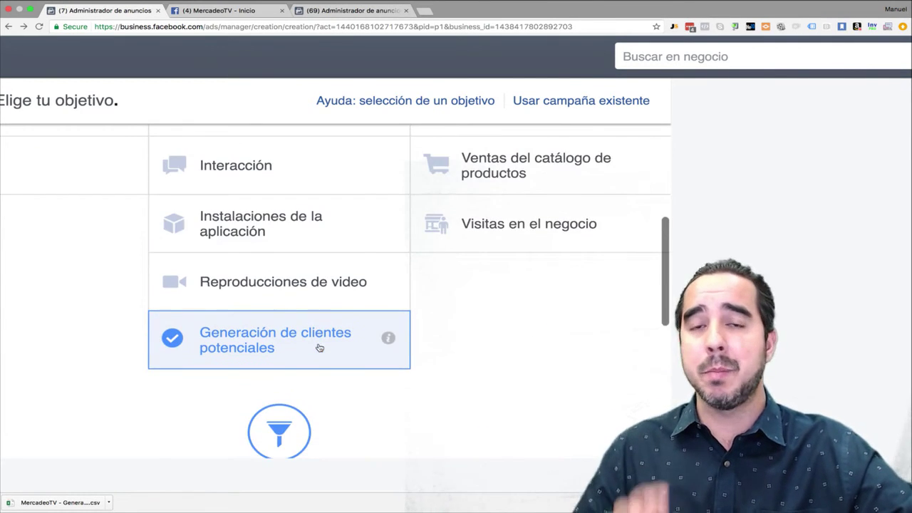
{"action": "scroll", "coordinate": [319, 347], "scroll_direction": "up", "scroll_amount": 2}
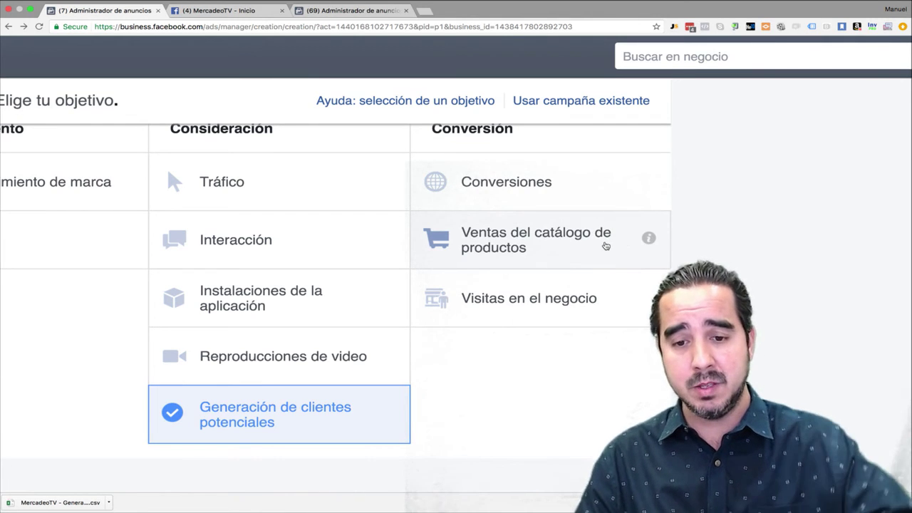
{"action": "scroll", "coordinate": [539, 352], "scroll_direction": "down", "scroll_amount": 3}
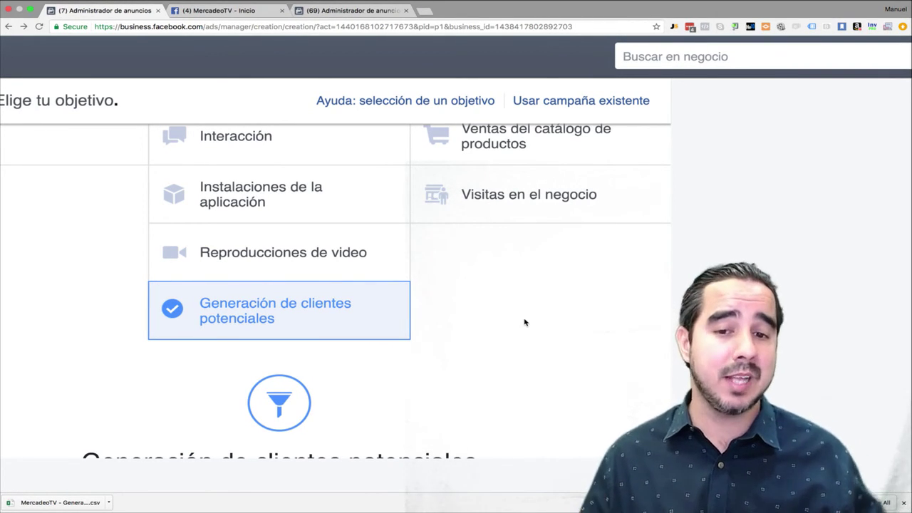
Step: Choose Visitas en el negocio as the marketing objective and look through the pages available to promote, keeping the selected page
{"action": "left_click", "coordinate": [585, 208]}
{"action": "scroll", "coordinate": [661, 288], "scroll_direction": "down", "scroll_amount": 5}
{"action": "scroll", "coordinate": [661, 288], "scroll_direction": "down", "scroll_amount": 2}
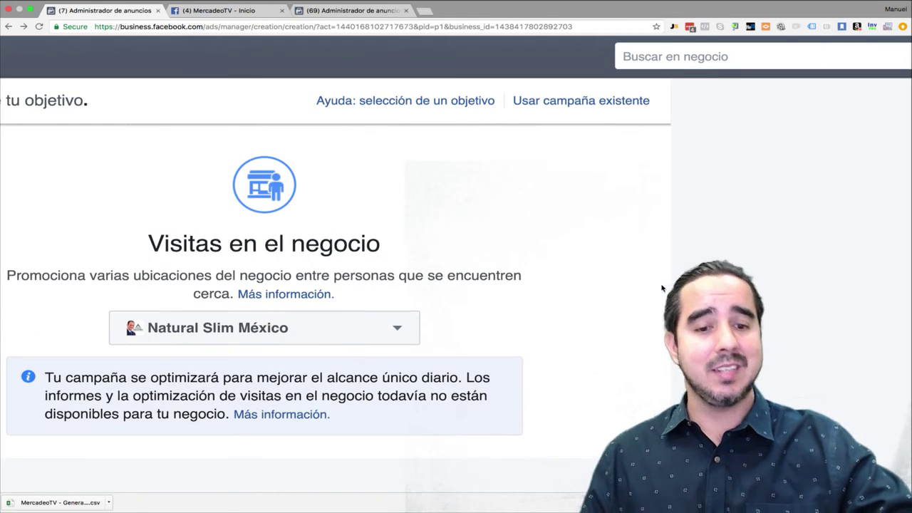
{"action": "left_click", "coordinate": [336, 330]}
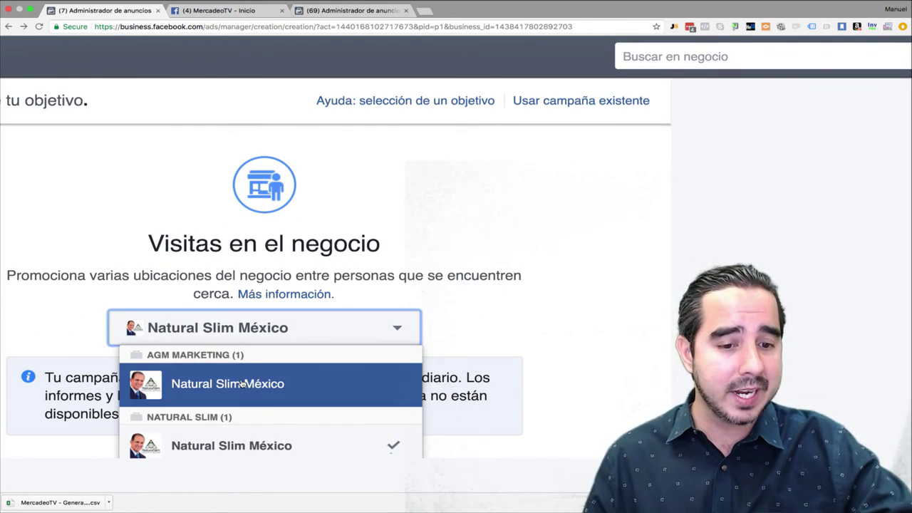
{"action": "scroll", "coordinate": [242, 370], "scroll_direction": "down", "scroll_amount": 5}
{"action": "scroll", "coordinate": [492, 254], "scroll_direction": "up", "scroll_amount": 1}
{"action": "left_click", "coordinate": [598, 230]}
Step: Go back up to the overview of Reconocimiento, Consideración and Conversión objectives
{"action": "scroll", "coordinate": [599, 230], "scroll_direction": "up", "scroll_amount": 5}
{"action": "scroll", "coordinate": [598, 230], "scroll_direction": "left", "scroll_amount": 3}
{"action": "scroll", "coordinate": [598, 231], "scroll_direction": "up", "scroll_amount": 3}
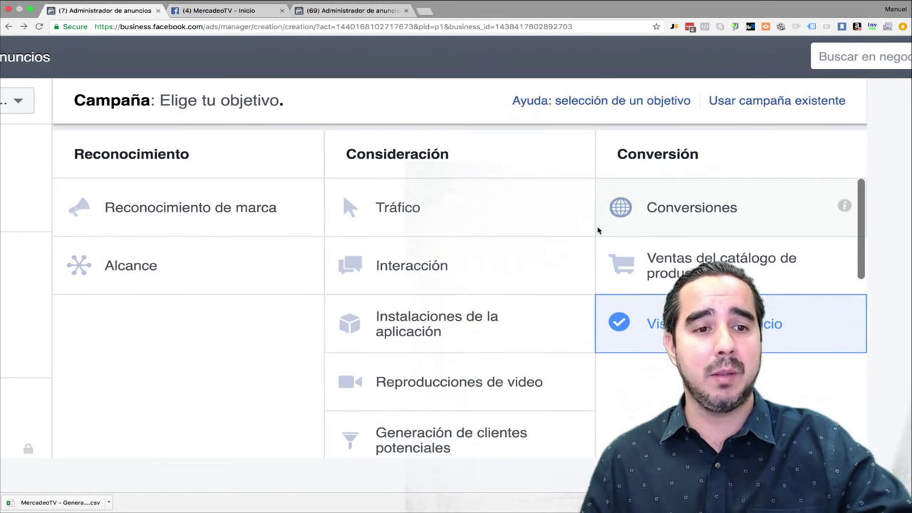
{"action": "scroll", "coordinate": [598, 230], "scroll_direction": "right", "scroll_amount": 2}
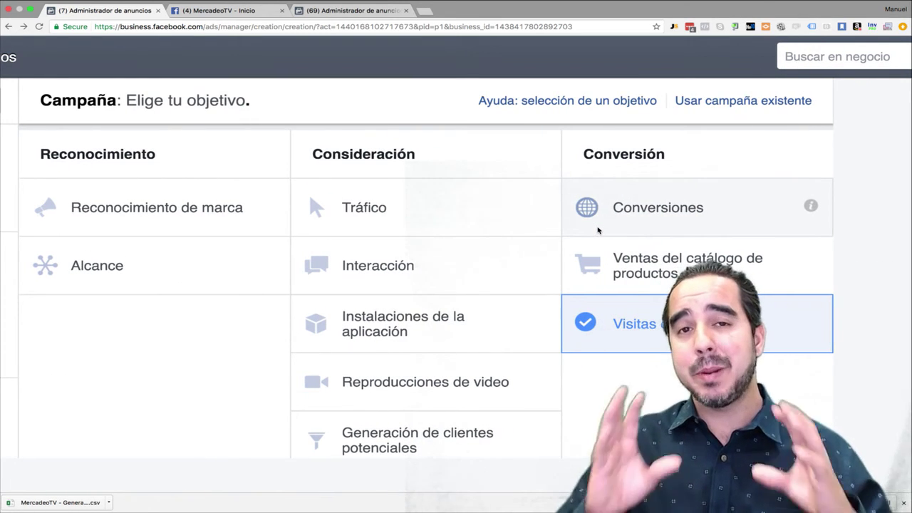